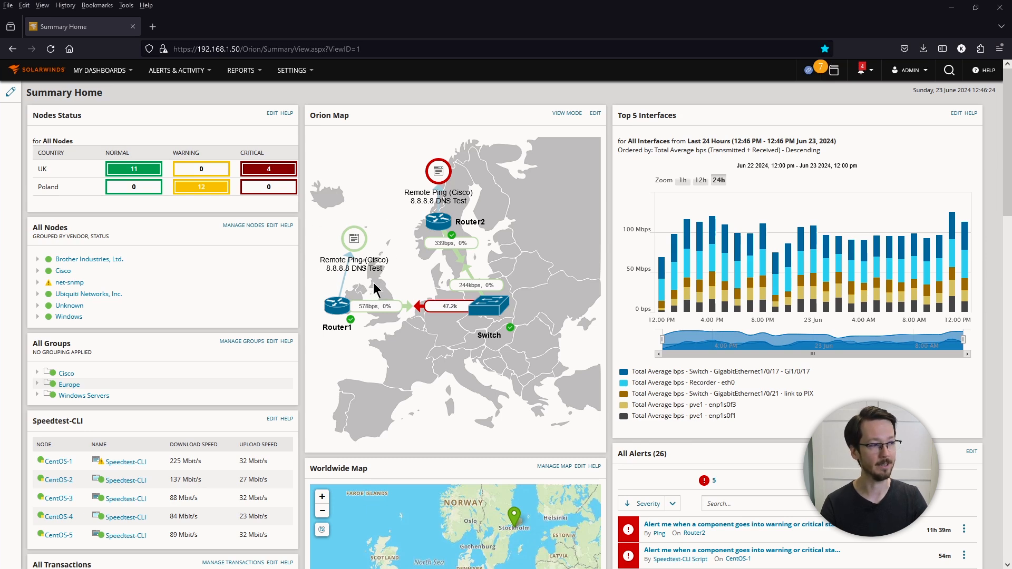
Step: Open the Application Details page for Router1's Remote Ping (Cisco) from the Orion Map
left_click(353, 240)
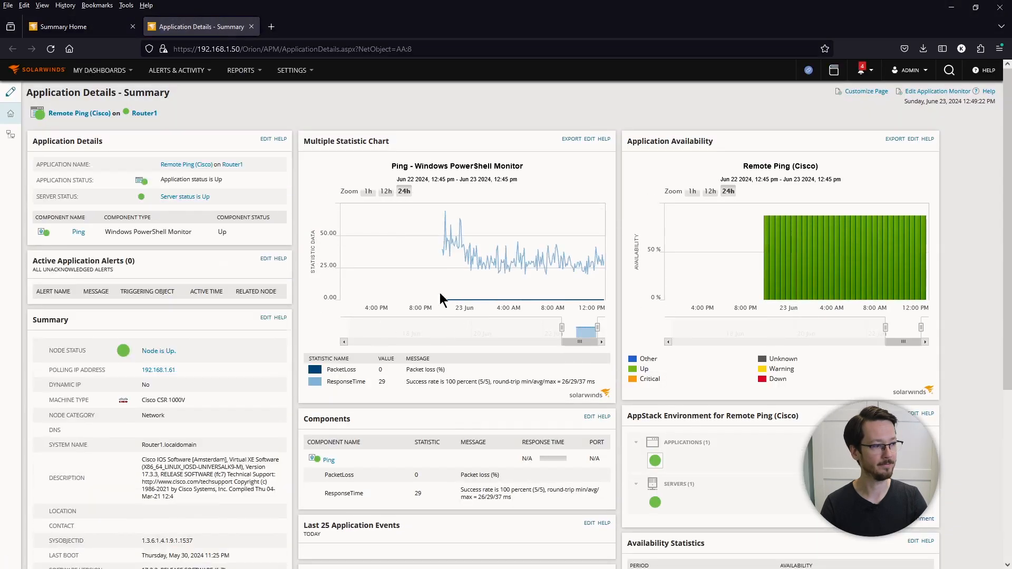
Step: Zoom the Multiple Statistic Chart to Jun 22 10:01 pm – Jun 23 12:30 pm
left_click_drag(441, 263, 601, 265)
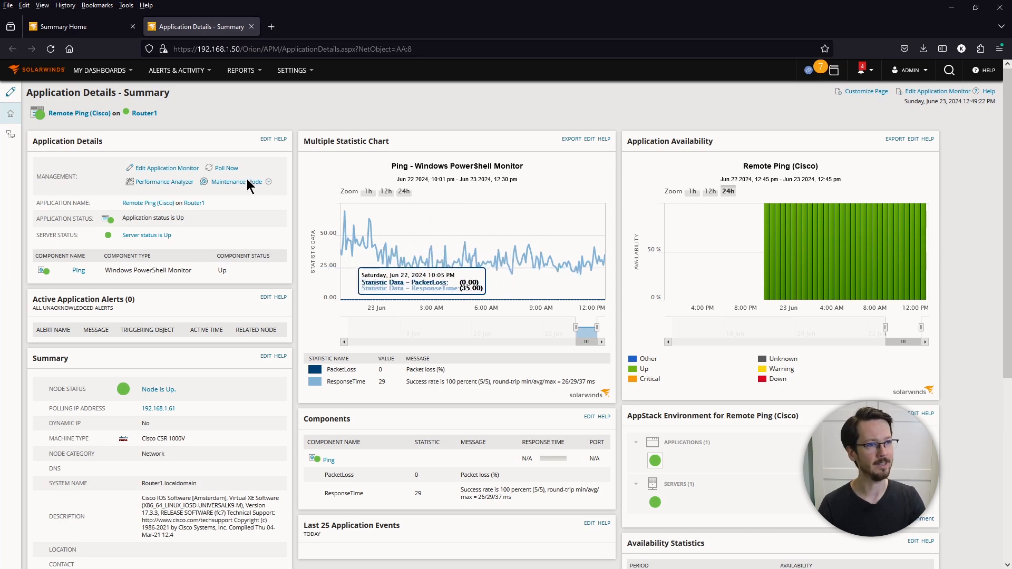
Step: Return to the Summary Home dashboard
left_click(81, 27)
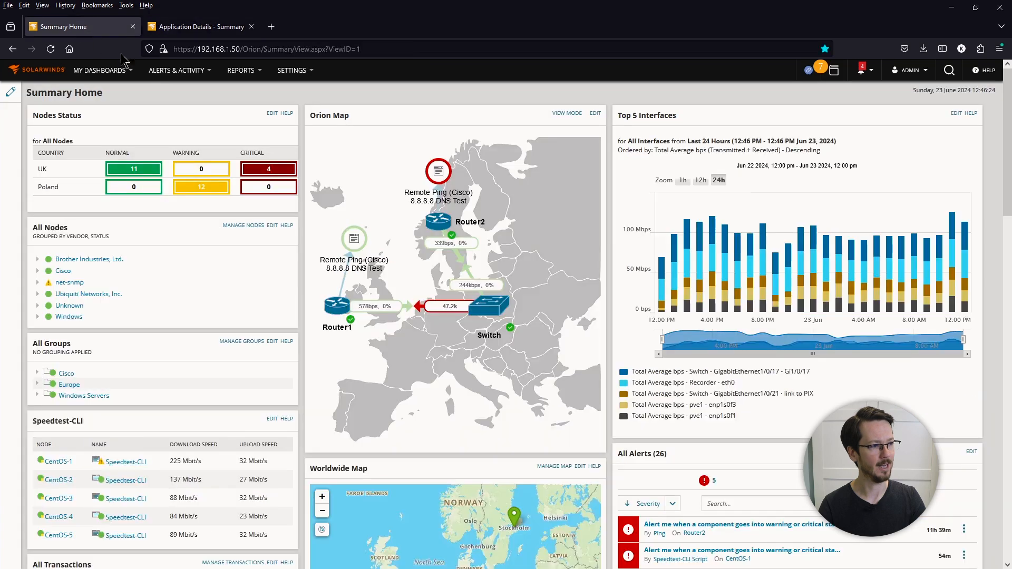
Step: Open Router2's Remote Ping (Cisco) details and highlight its 100% PacketLoss statistic
left_click(436, 174)
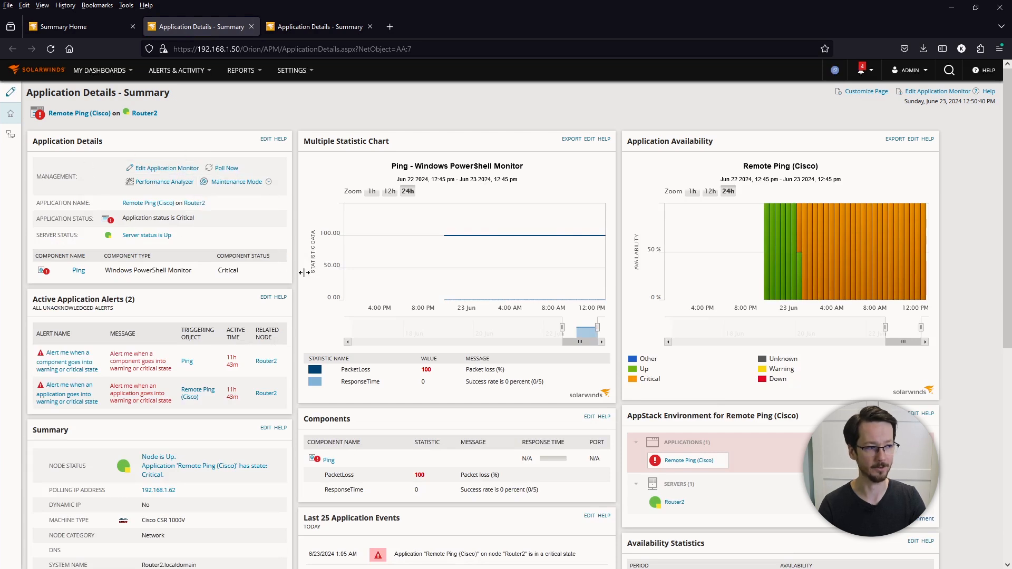
left_click_drag(506, 370, 416, 366)
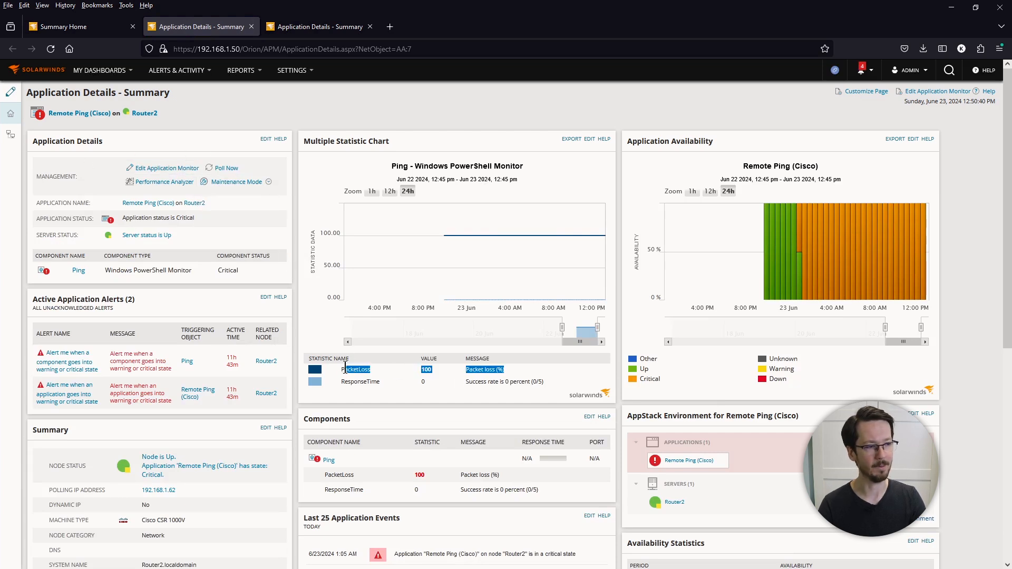
left_click_drag(345, 367, 336, 367)
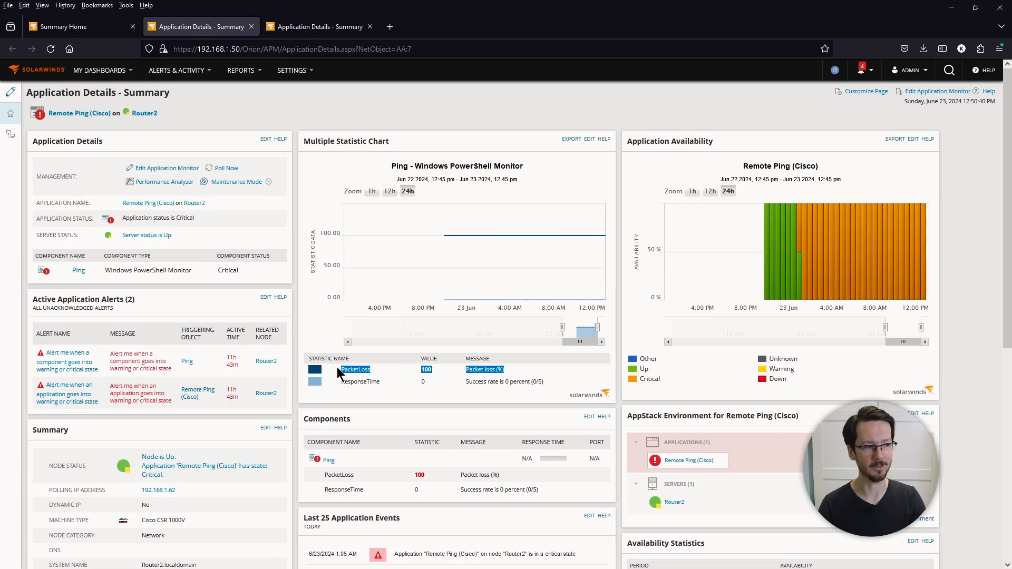
left_click(434, 386)
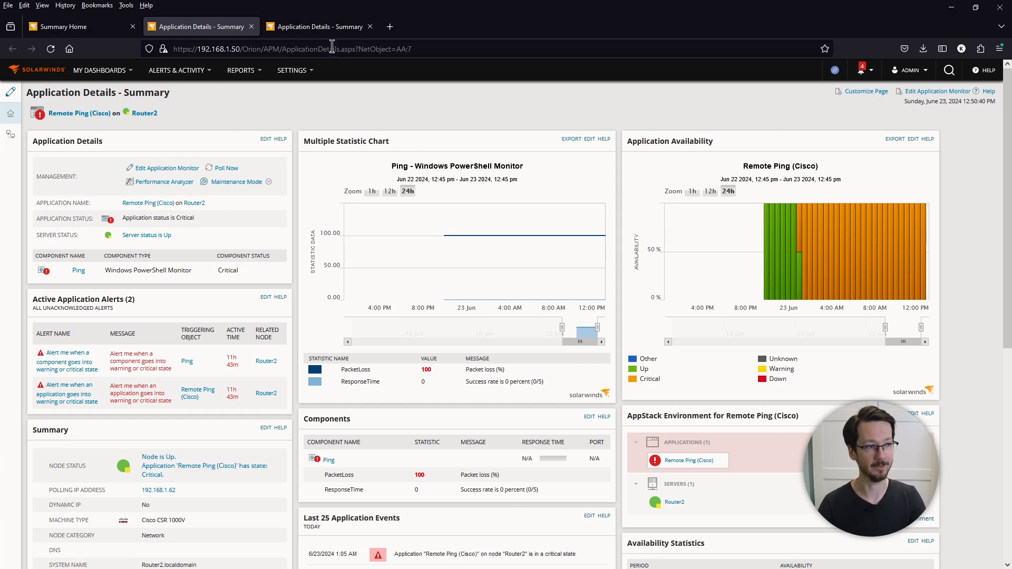
Step: Open All Settings in a new tab, go to SAM Manage Templates, and search 'remote'
left_click(328, 30)
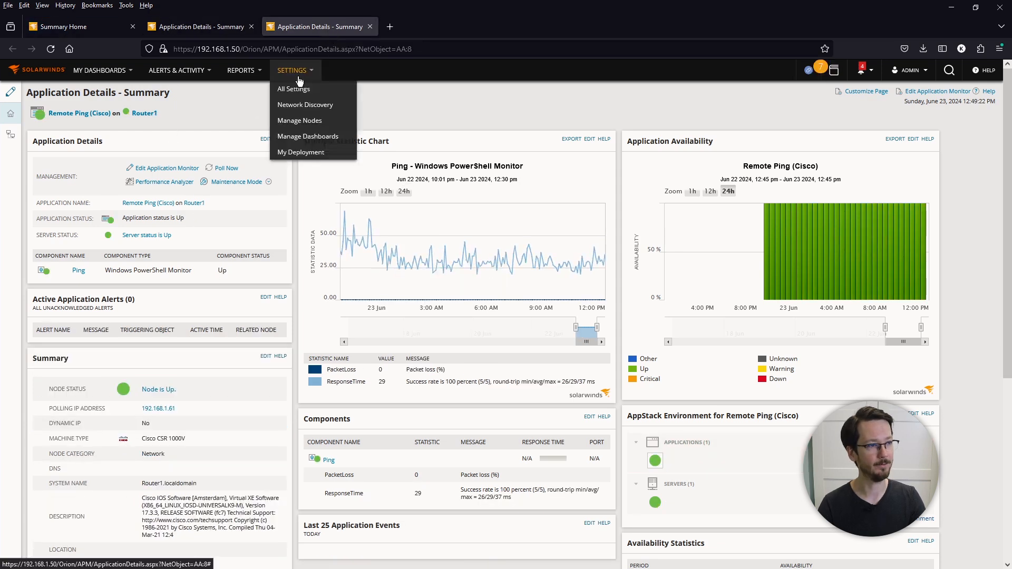
right_click(303, 94)
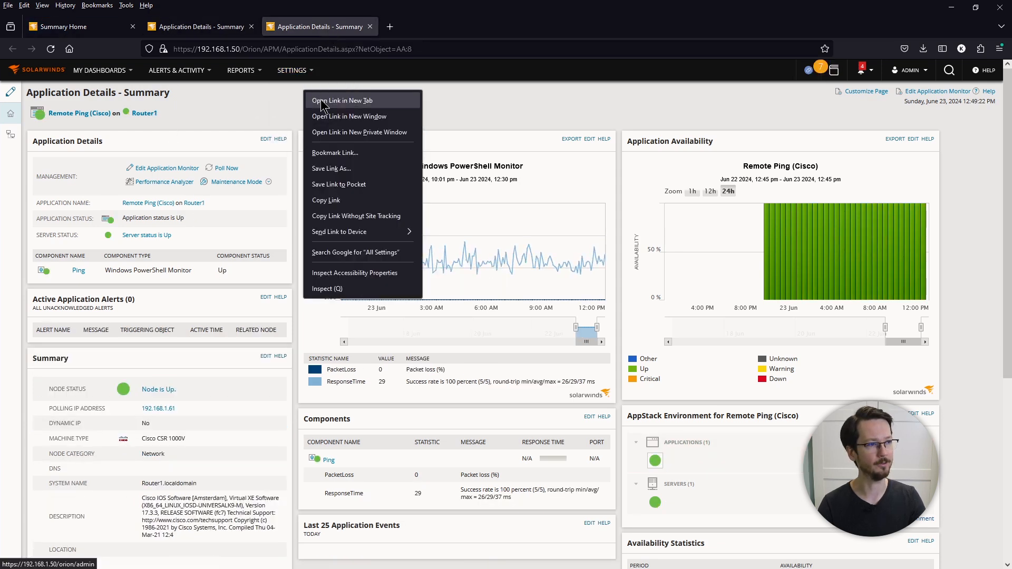
left_click(327, 100)
left_click(453, 30)
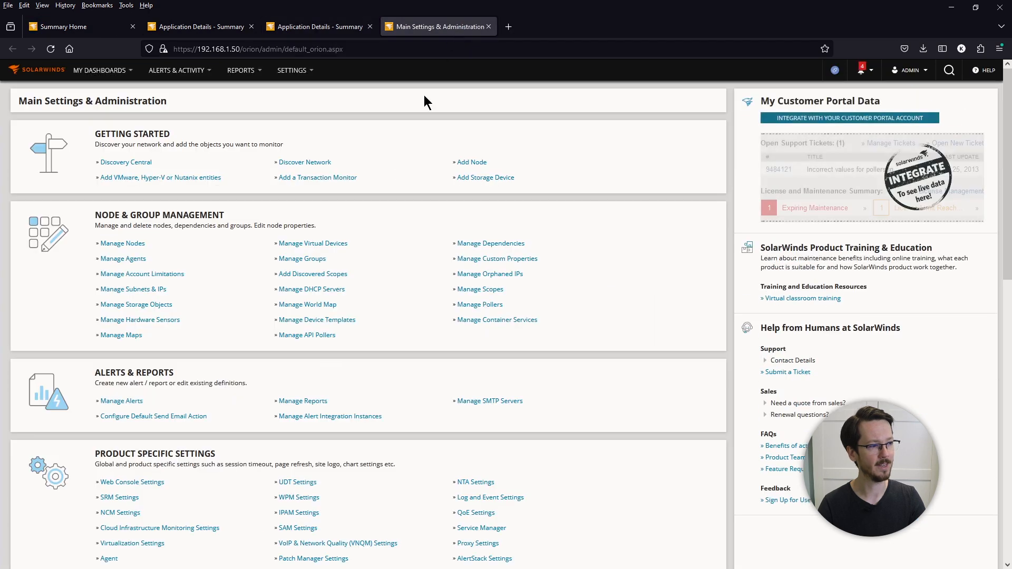
scroll(353, 391, "down", 2)
left_click(306, 476)
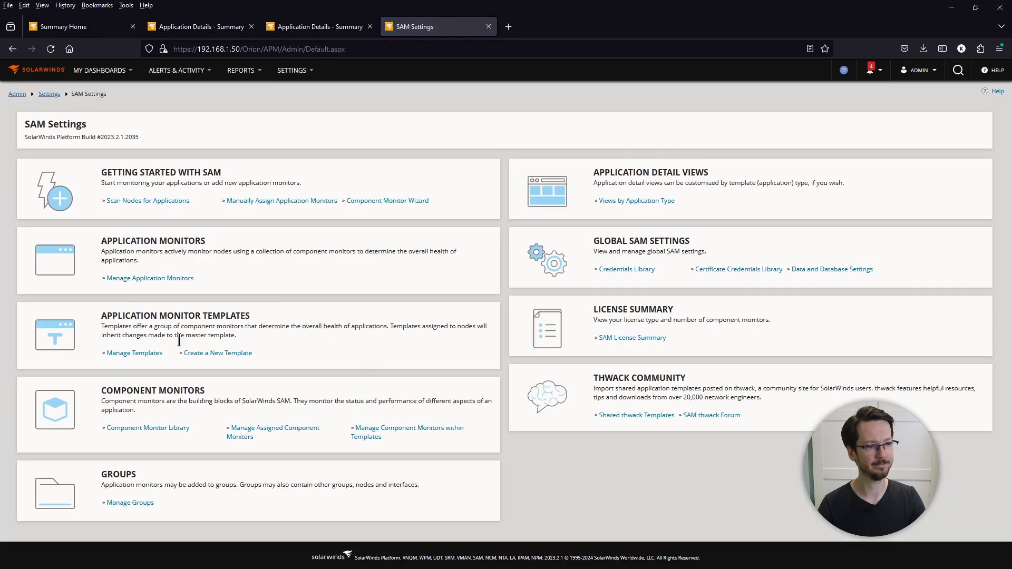
left_click(134, 353)
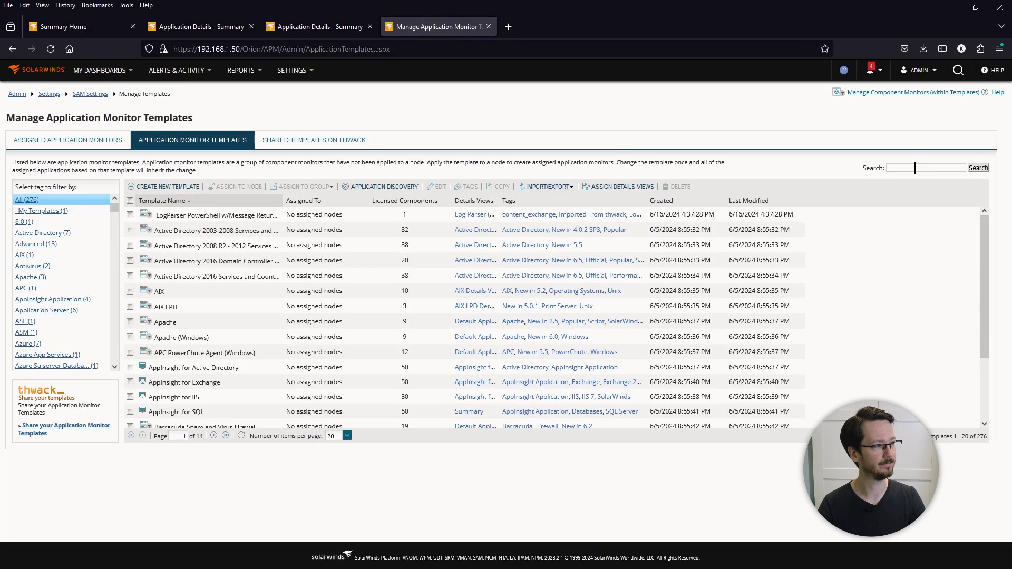
left_click(915, 167)
type("remote")
key("Return")
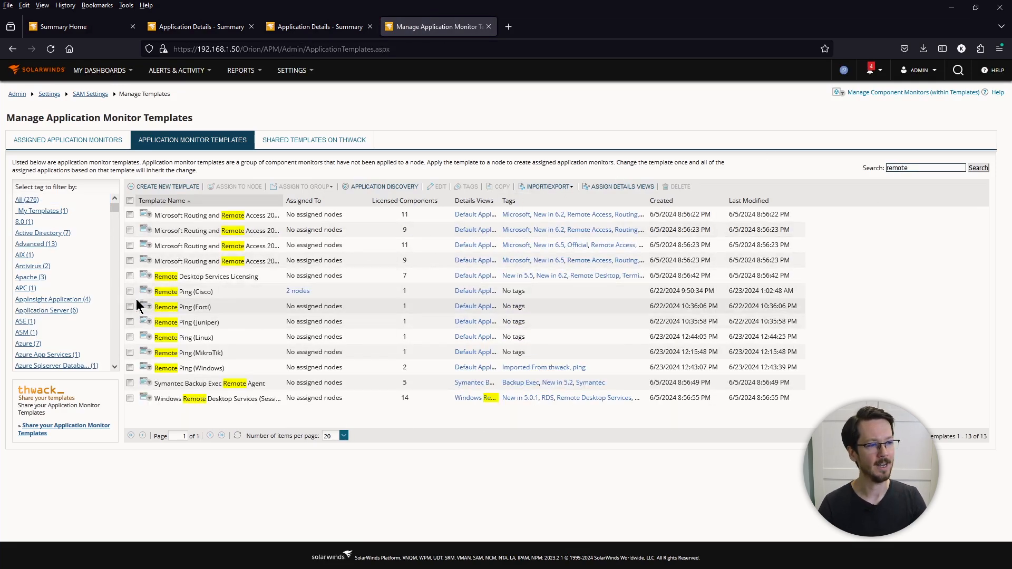
Step: Tick the Remote Ping Cisco, Forti and Juniper templates, then the Linux and Windows ones
left_click(130, 291)
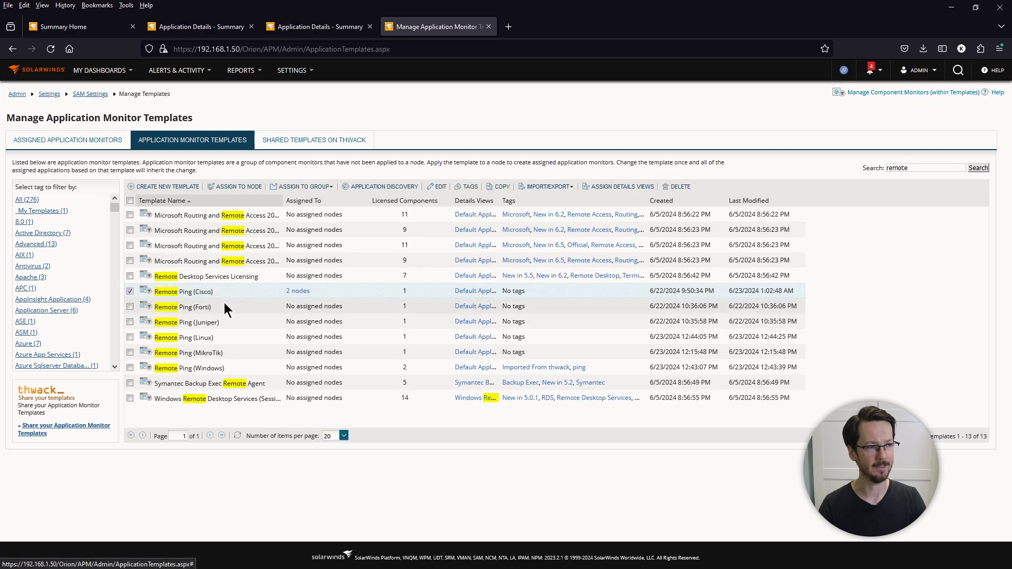
left_click(129, 307)
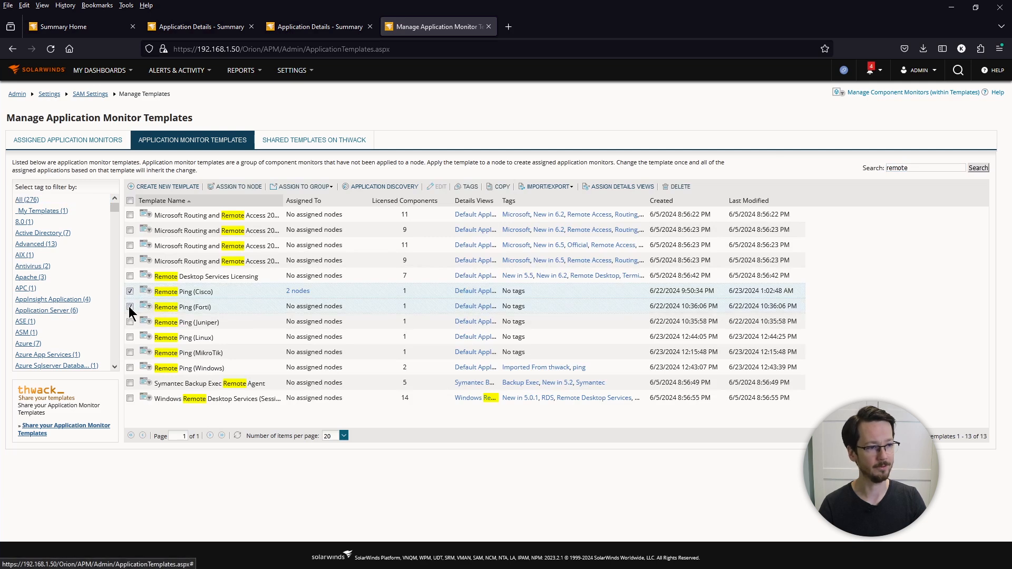
left_click(128, 322)
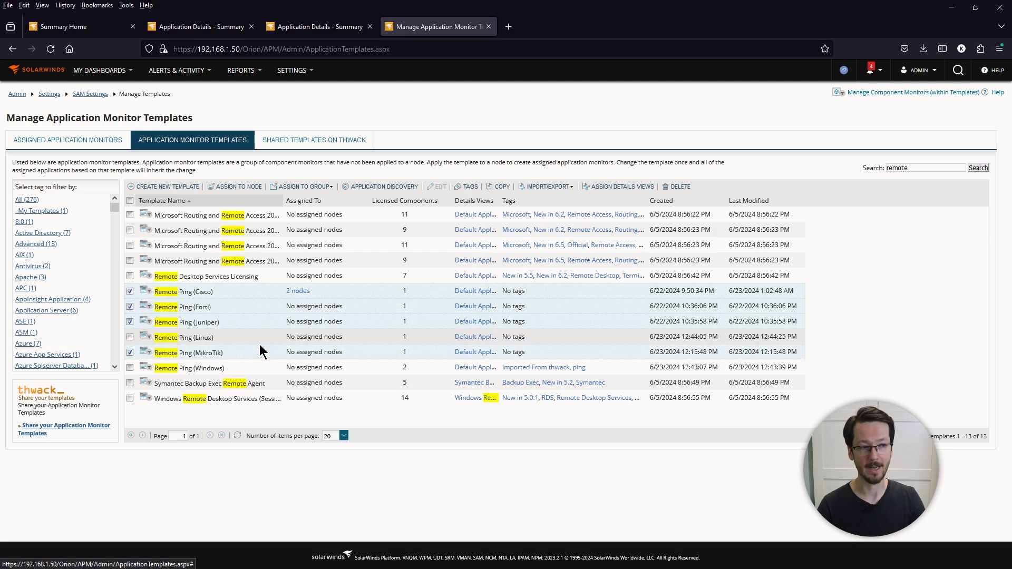
left_click(130, 201)
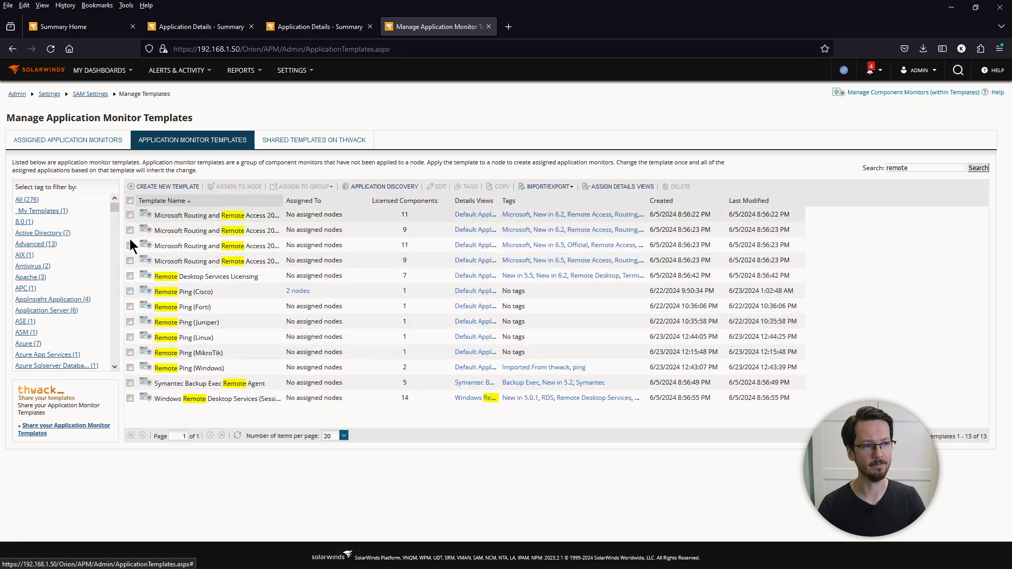
left_click(130, 337)
left_click(130, 367)
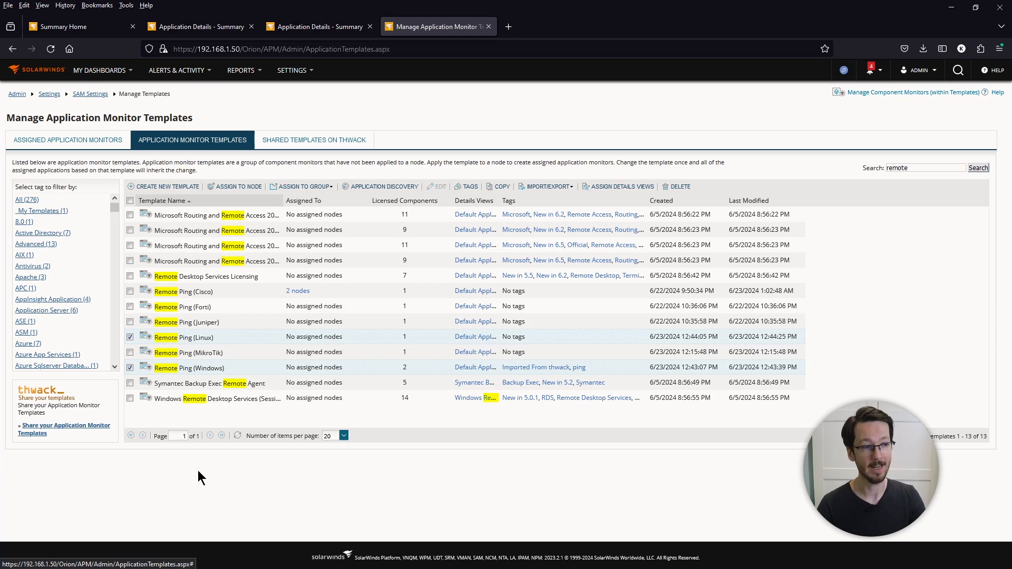
Step: Clear the selection and leave only the Remote Ping (Cisco) template ticked
left_click(130, 200)
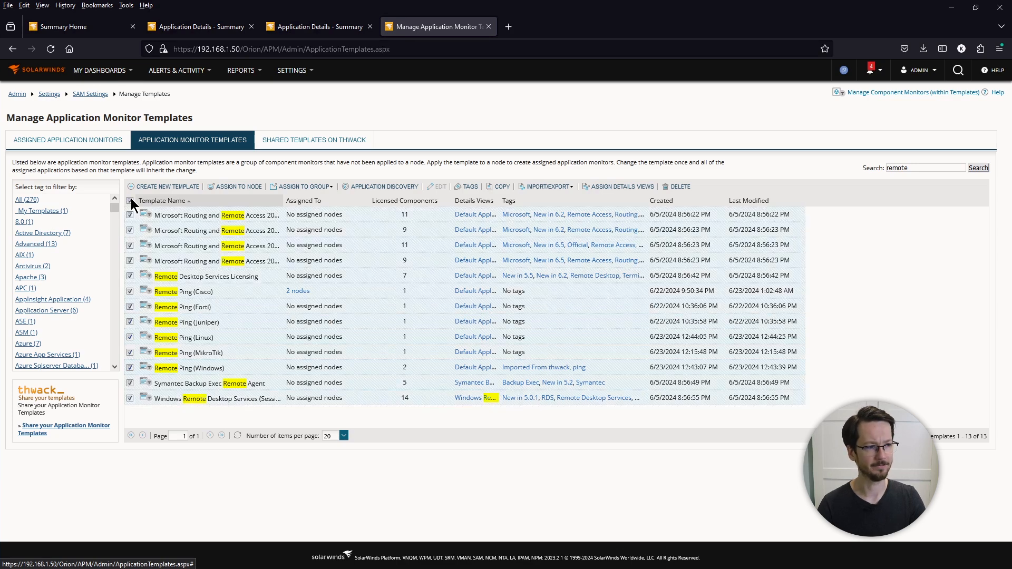
left_click(130, 200)
left_click(131, 290)
left_click(131, 306)
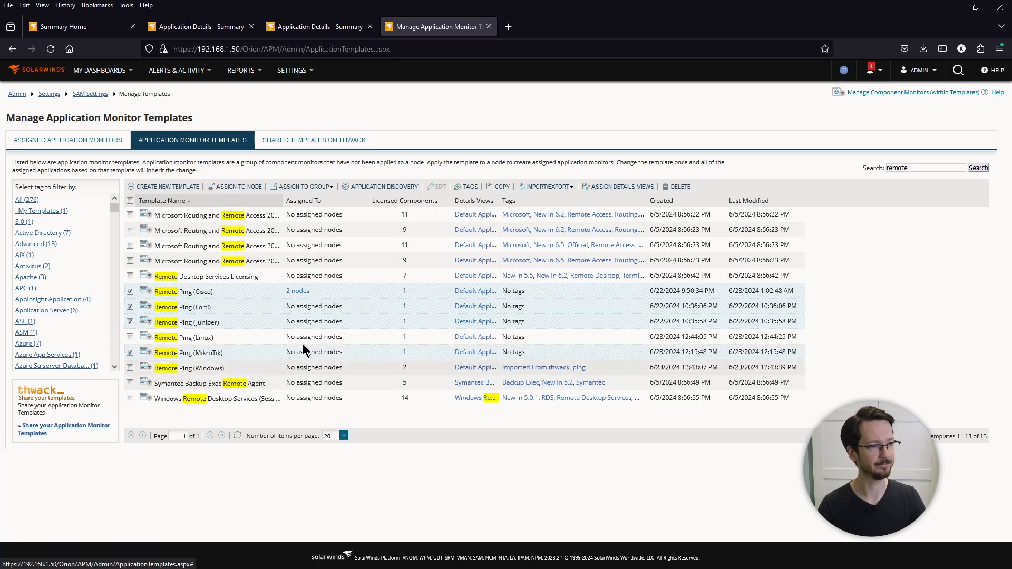
left_click(130, 306)
left_click(130, 322)
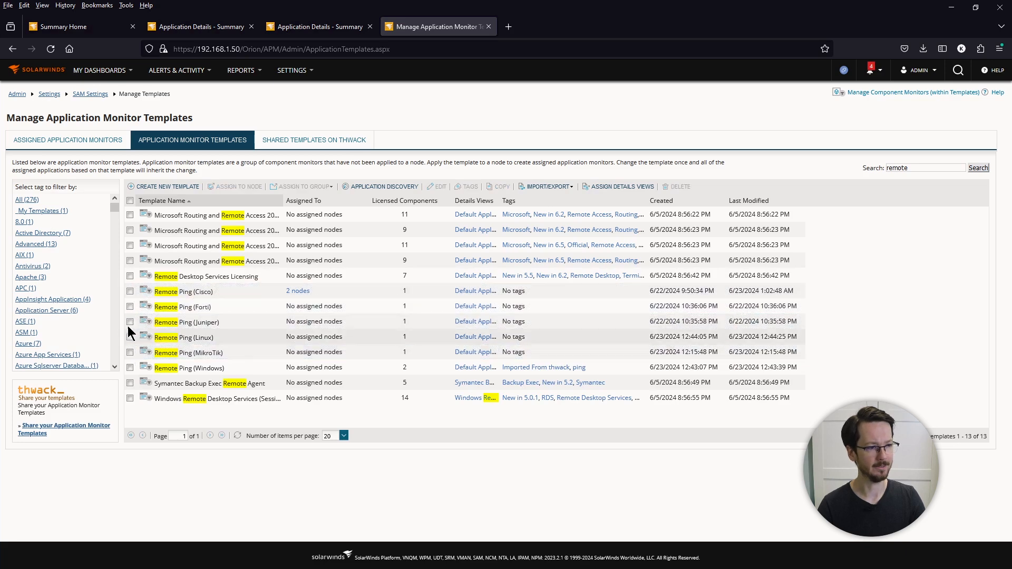
left_click(130, 291)
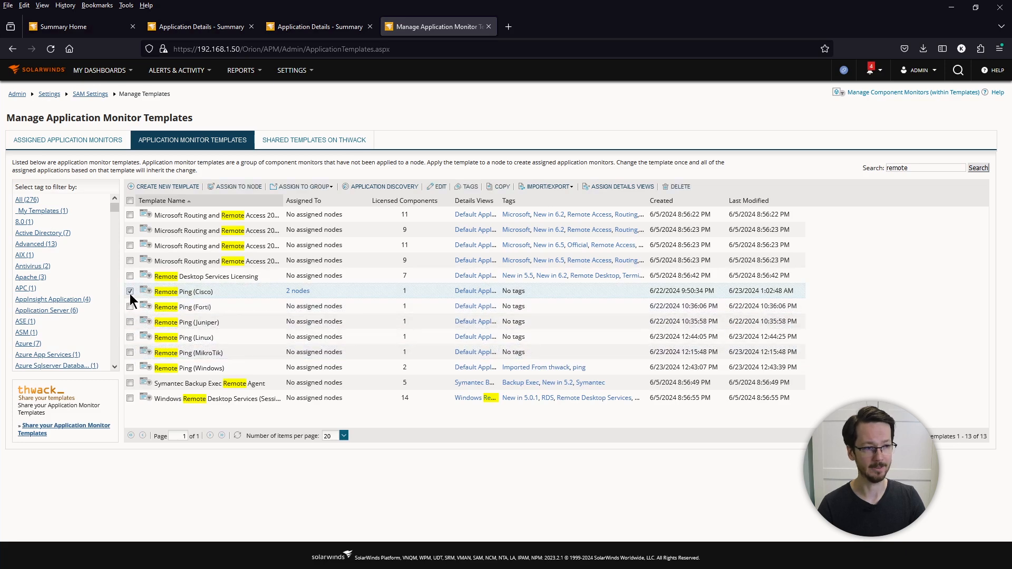
left_click(439, 186)
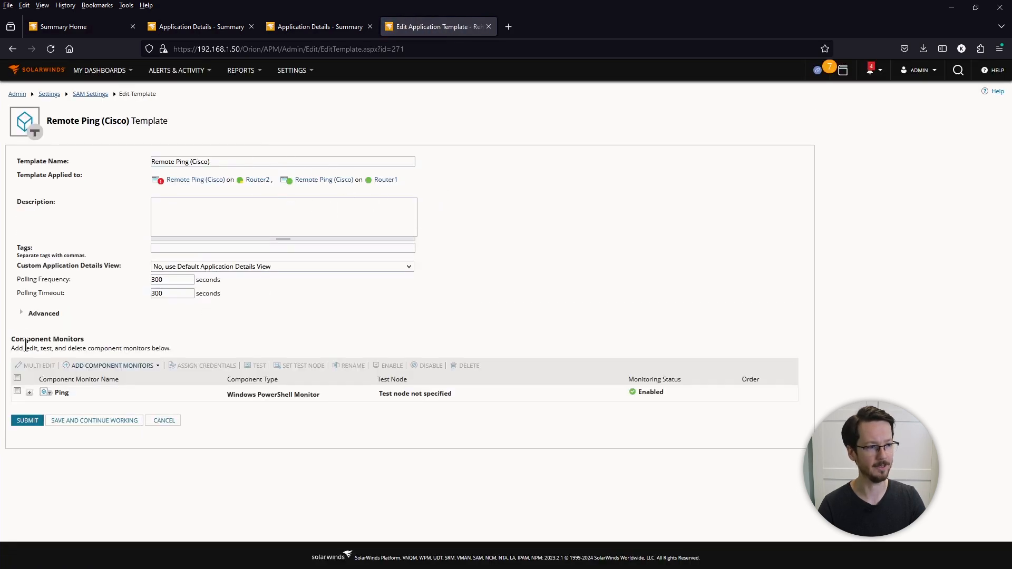
left_click(25, 392)
scroll(29, 436, "down", 1)
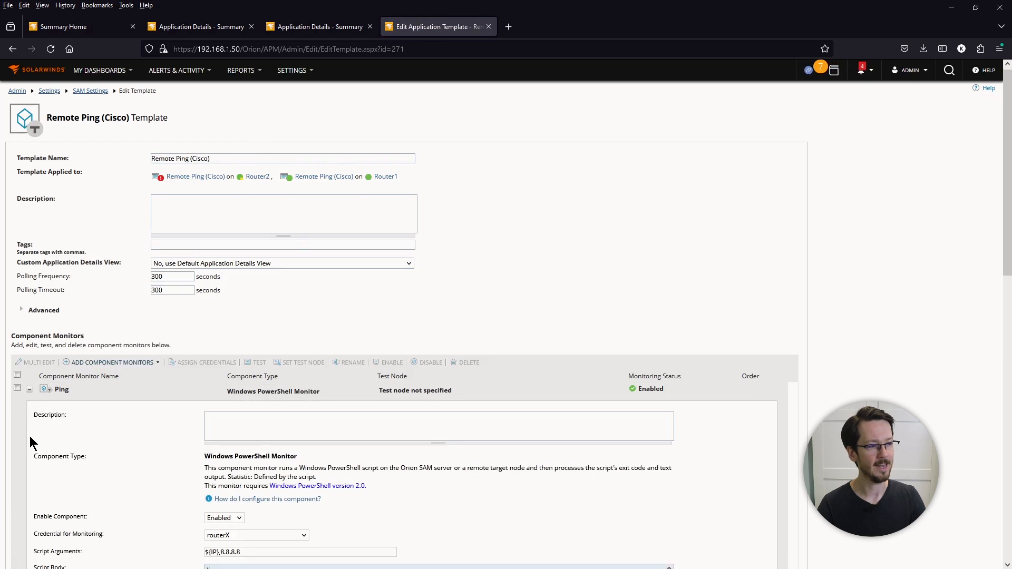
scroll(33, 447, "down", 1)
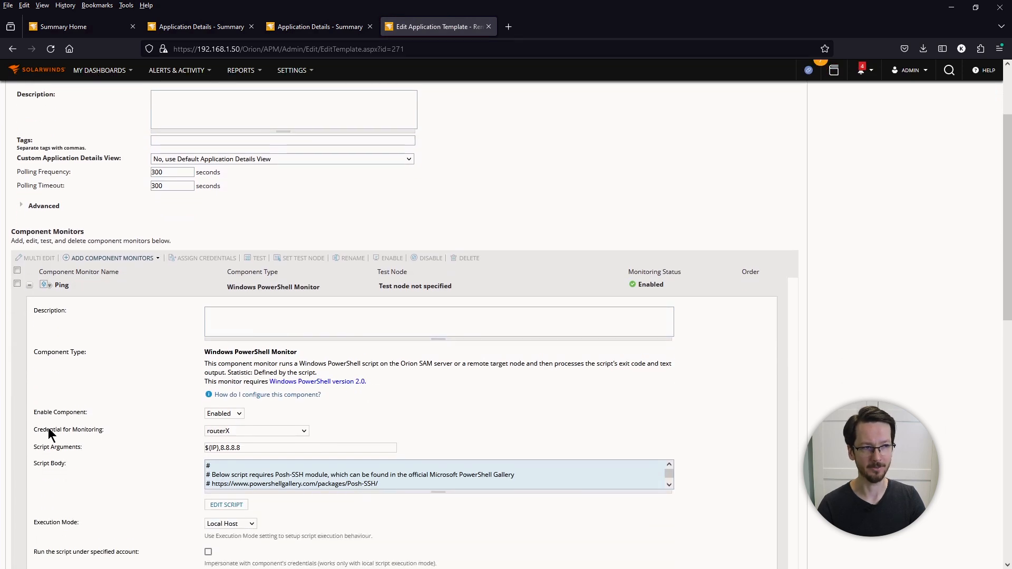
scroll(49, 428, "up", 2)
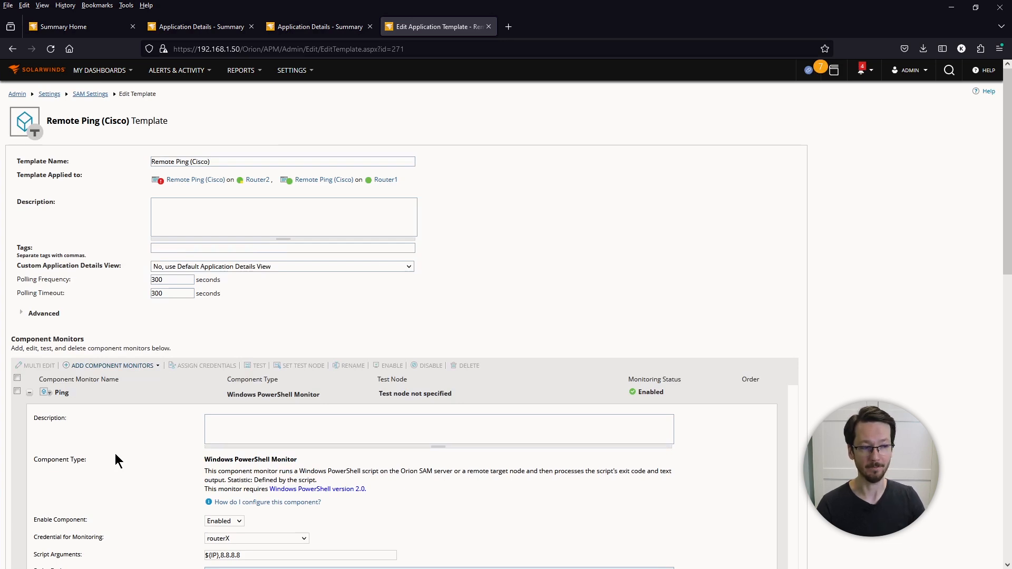
scroll(116, 454, "down", 1)
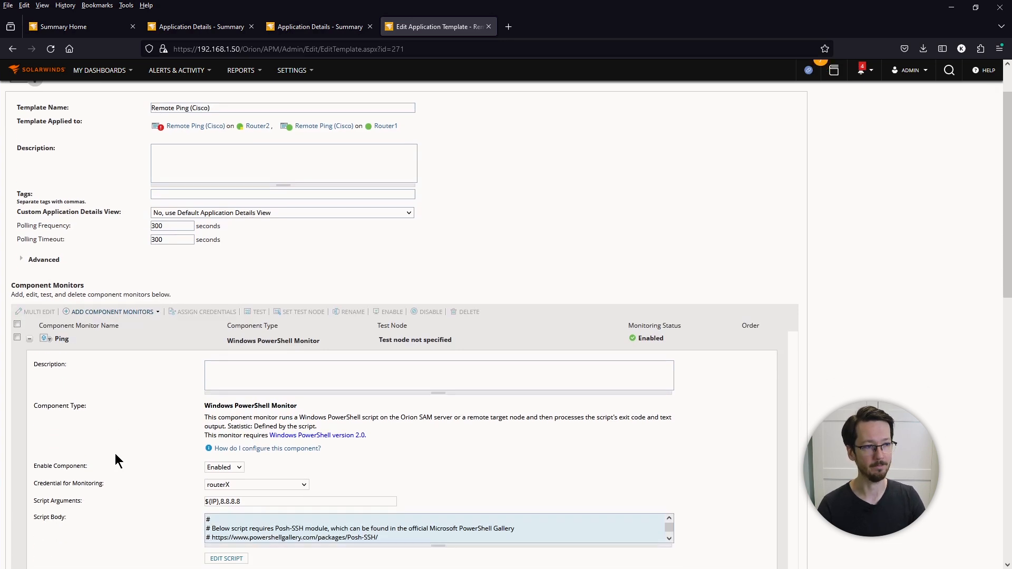
scroll(115, 460, "down", 2)
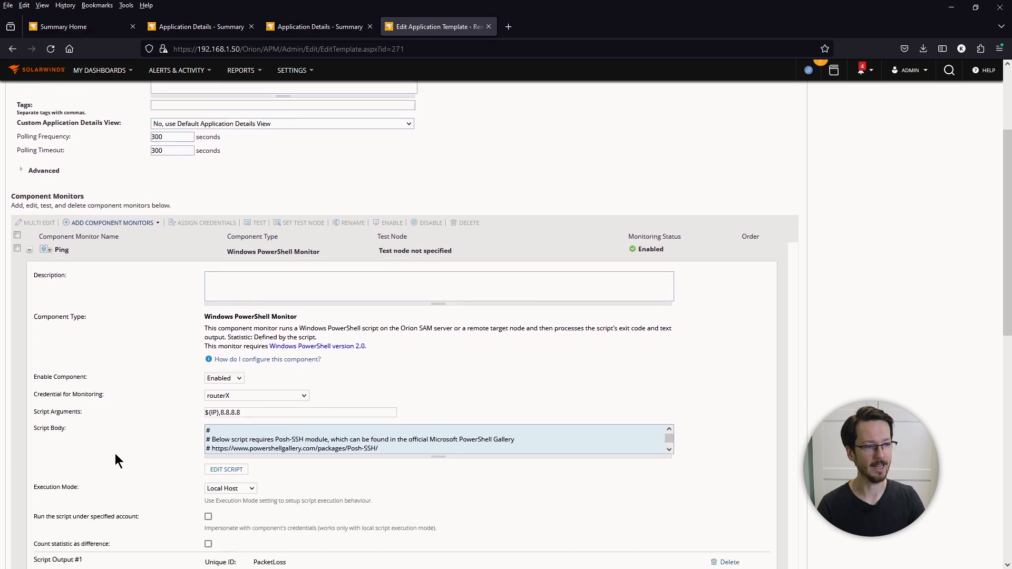
left_click_drag(33, 476, 227, 473)
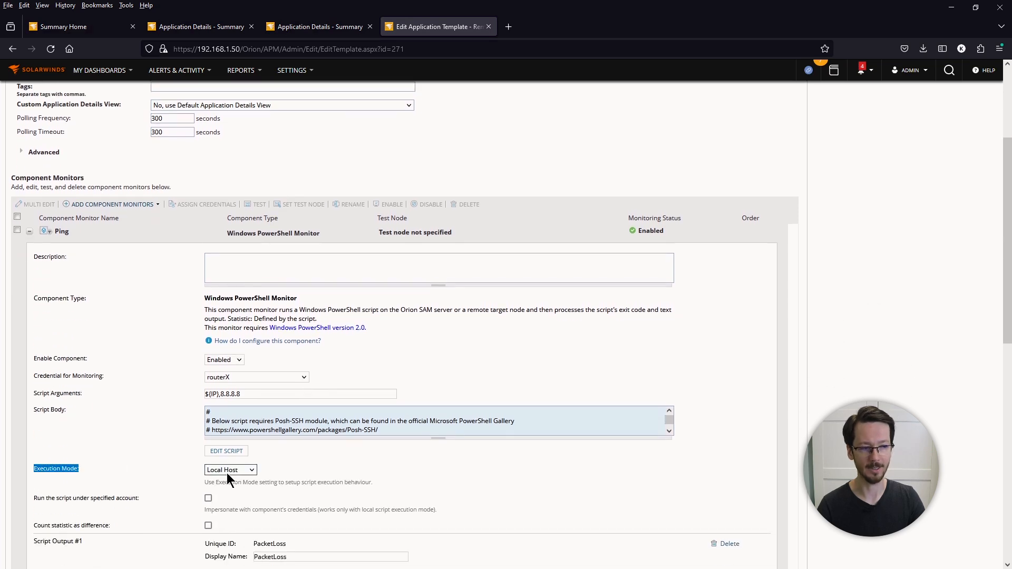
left_click(276, 469)
scroll(280, 466, "down", 1)
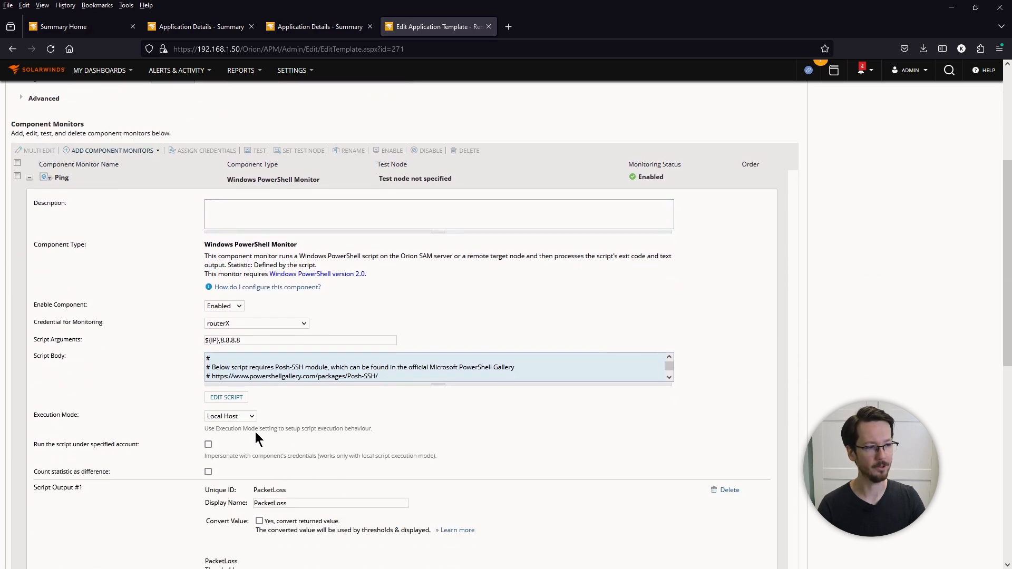
key("ctrl+plus")
key("ctrl+plus")
scroll(258, 436, "down", 1)
key("ctrl+plus")
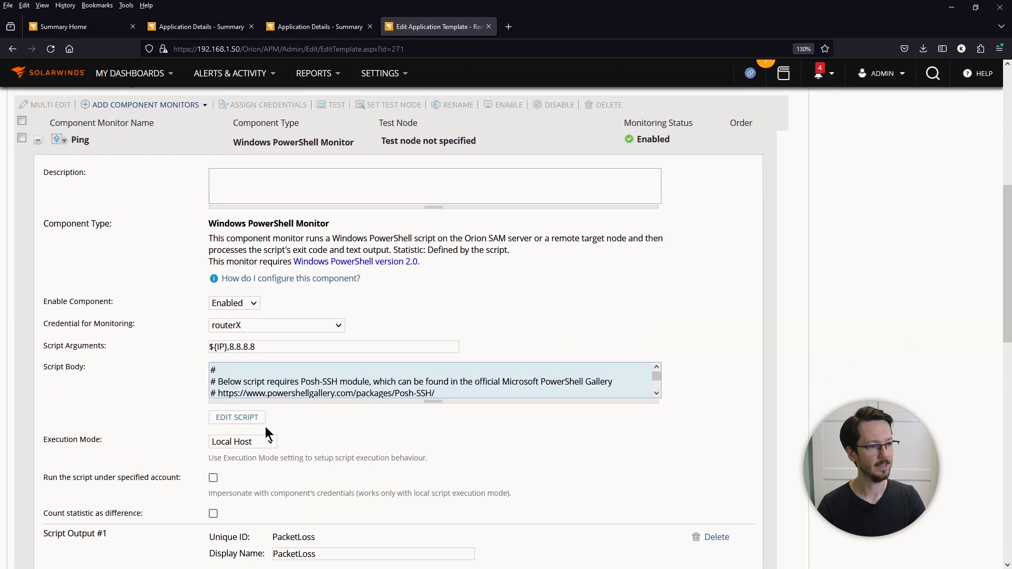
Step: Keep Execution Mode on Local Host and review the script's ${IP} and 8.8.8.8 arguments
left_click(258, 442)
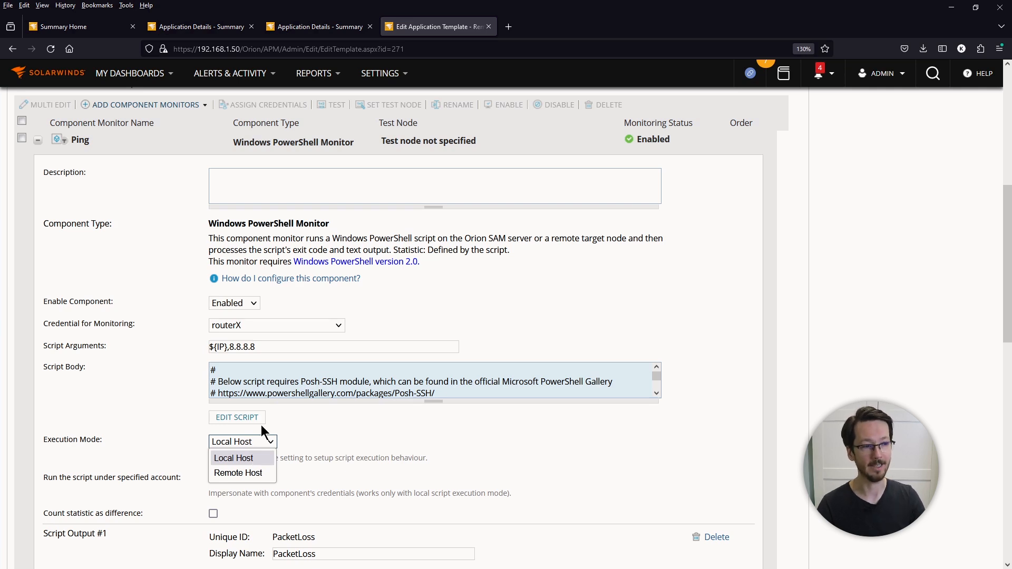
left_click(309, 423)
left_click_drag(438, 402, 433, 543)
scroll(427, 483, "down", 10)
scroll(427, 483, "up", 15)
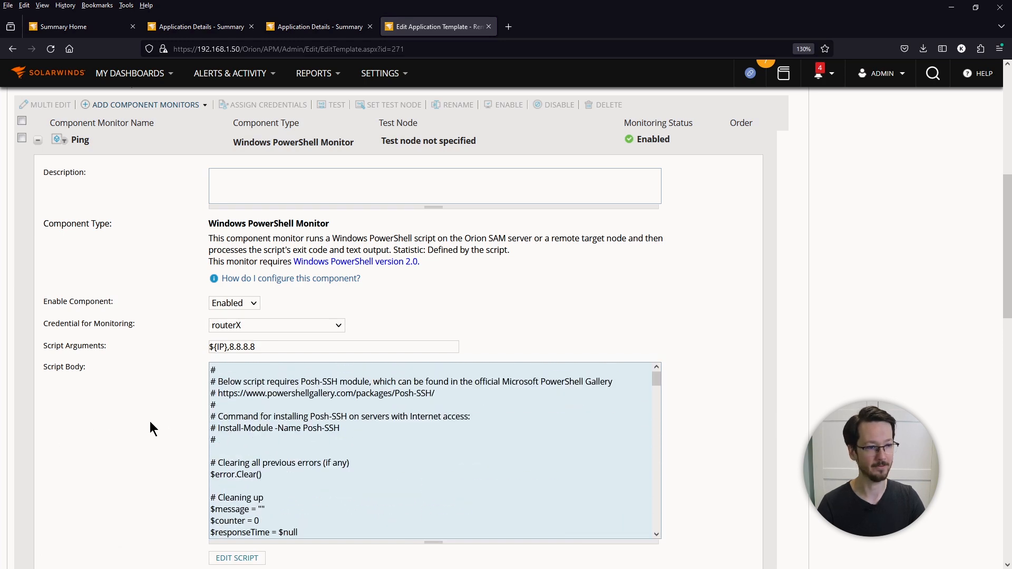
scroll(178, 374, "down", 2)
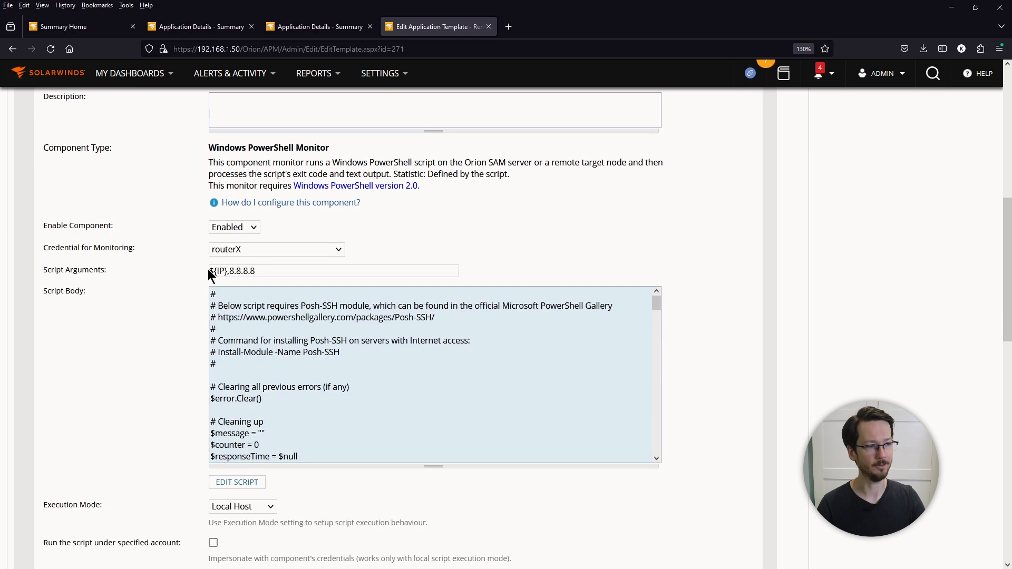
left_click_drag(230, 271, 207, 271)
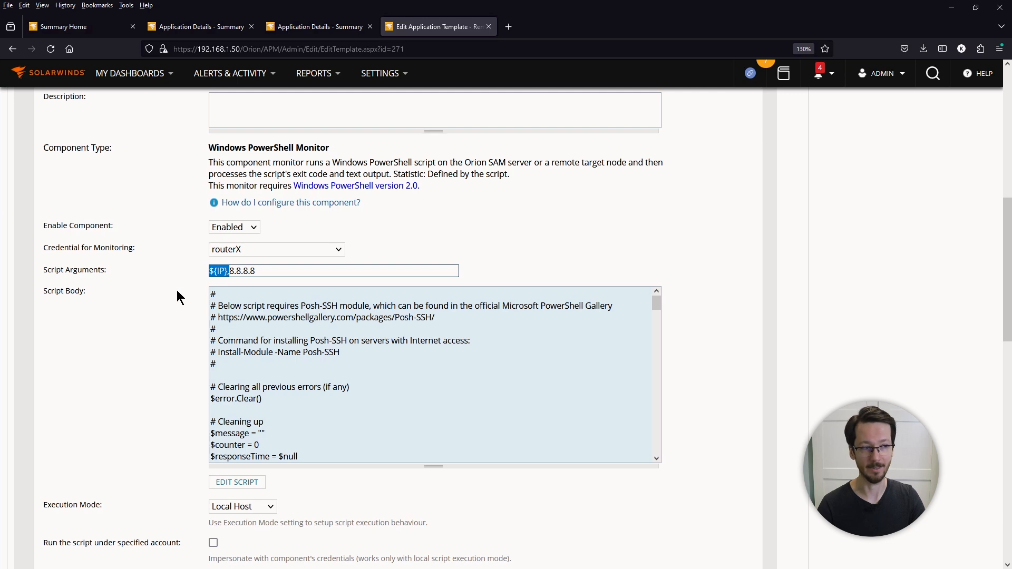
left_click(203, 288)
left_click_drag(258, 272, 228, 272)
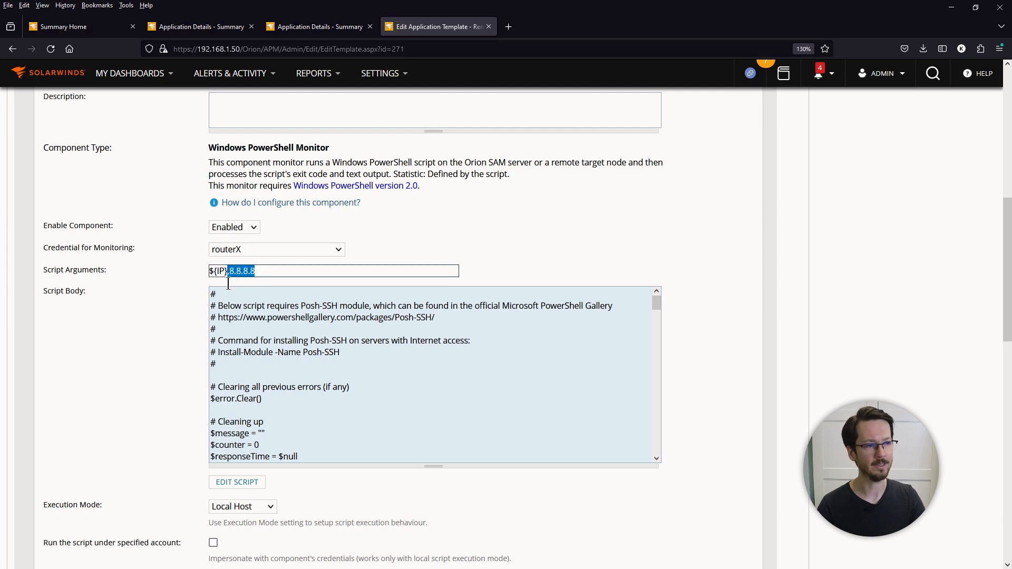
left_click(149, 317)
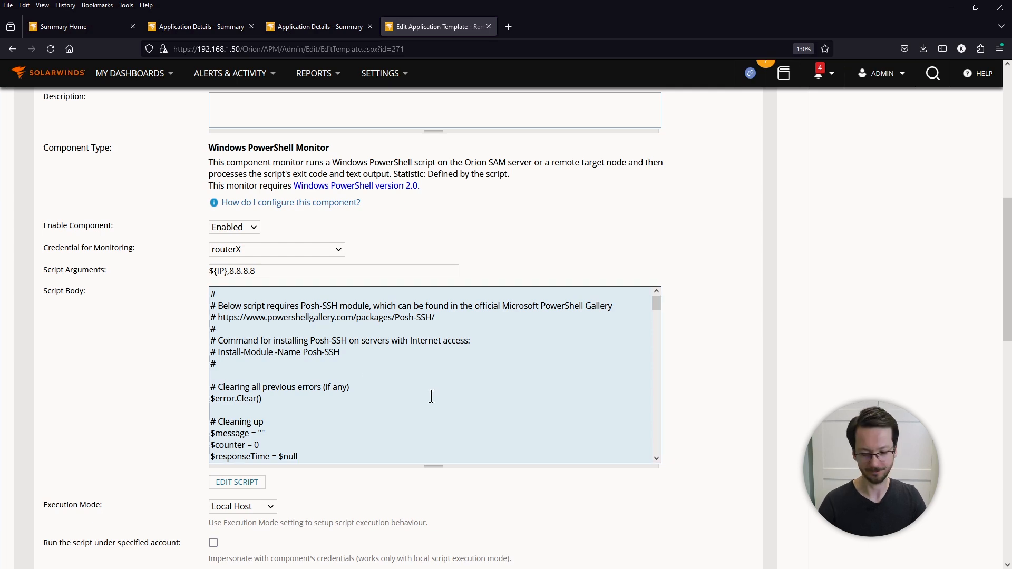
Step: Copy the whole script body and paste it into Untitled2.ps1 in ISE on the server
key("ctrl+a")
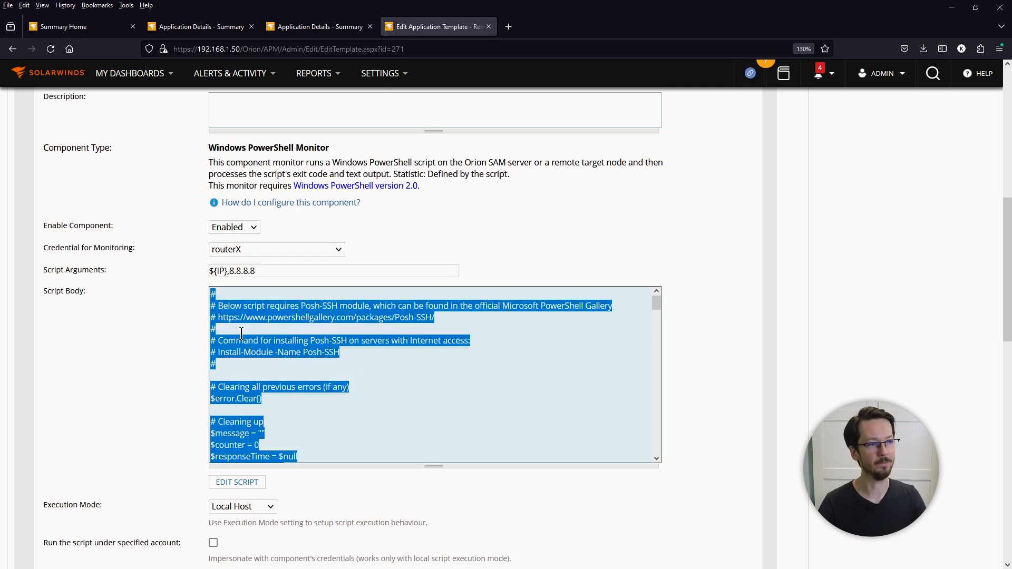
key("alt+Tab")
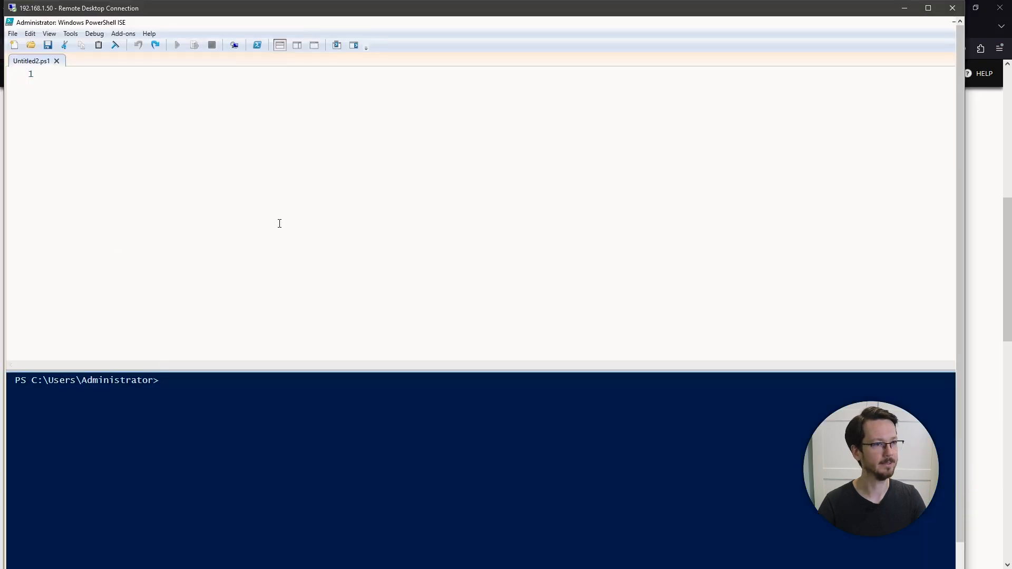
key("ctrl+v")
double_click(135, 8)
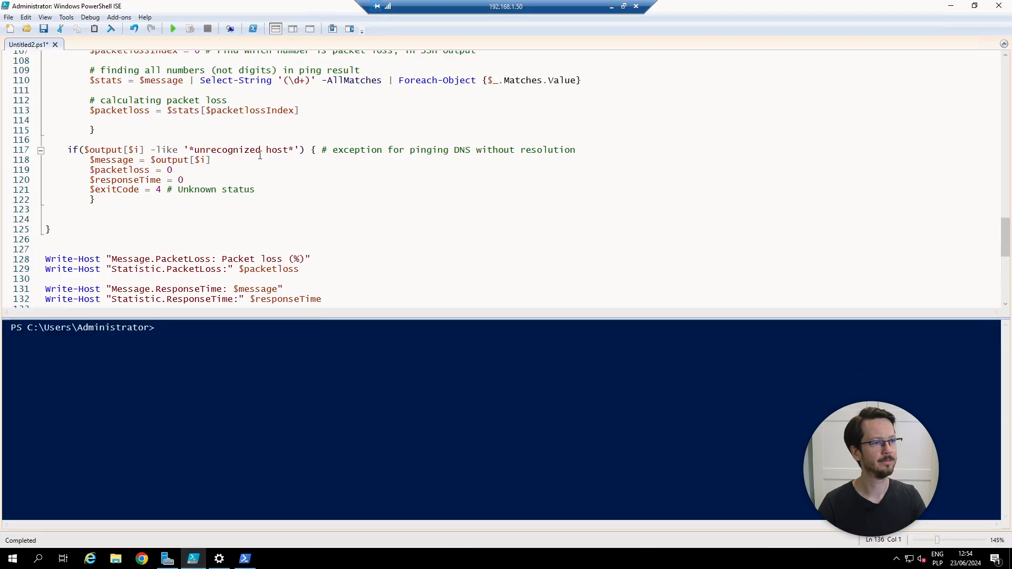
left_click_drag(1007, 233, 1005, 55)
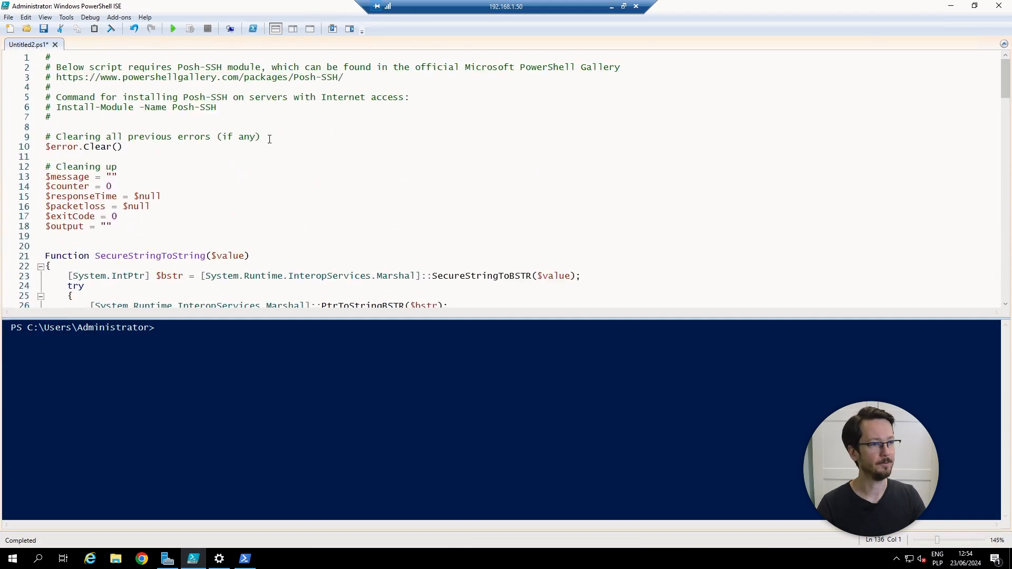
Step: Review the Posh-SSH header comments and select the Install-Module -Name Posh-SSH line
left_click_drag(218, 108, 47, 103)
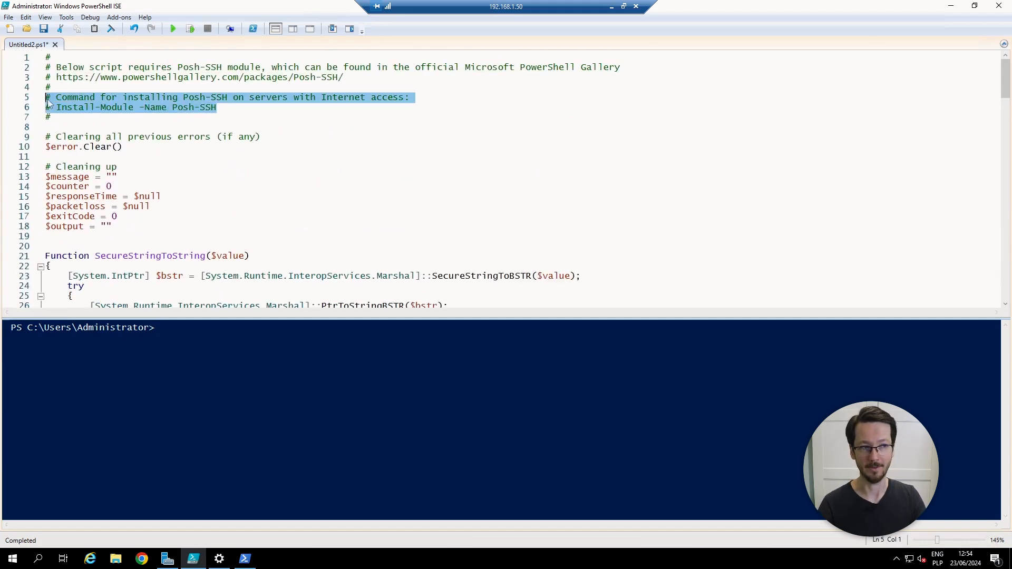
left_click_drag(217, 108, 57, 108)
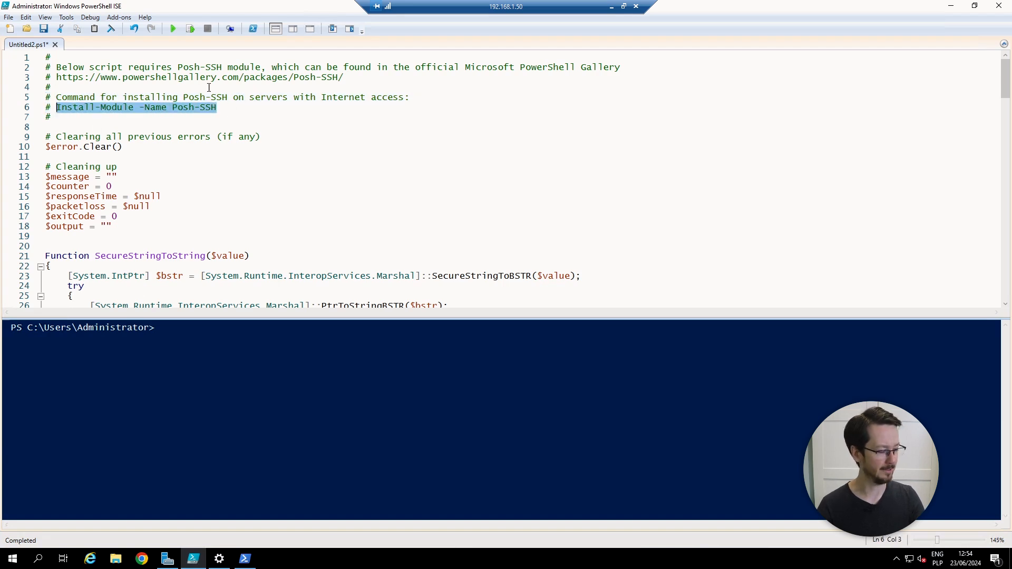
left_click_drag(358, 79, 56, 78)
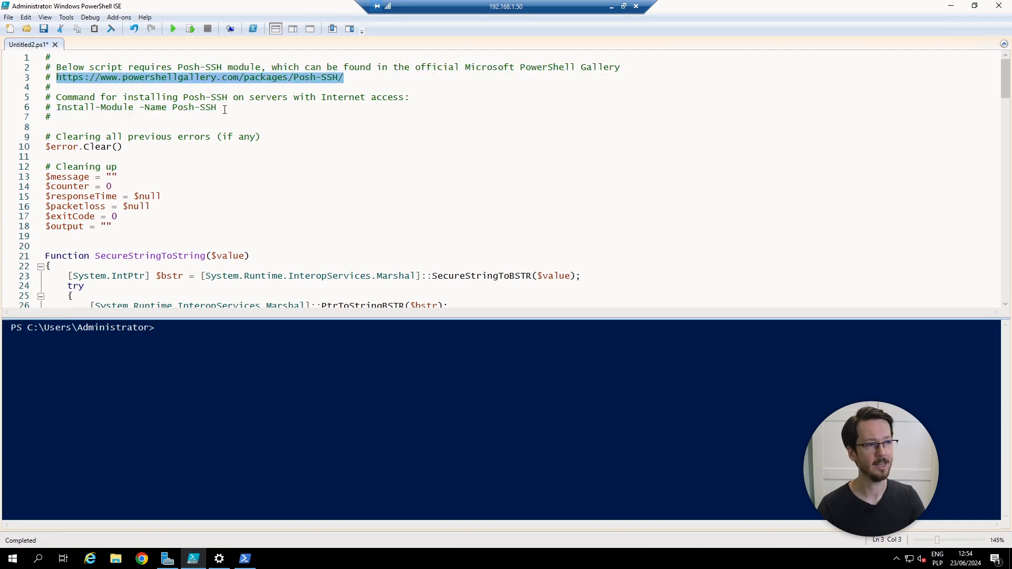
left_click_drag(224, 109, 56, 109)
key("ctrl+c")
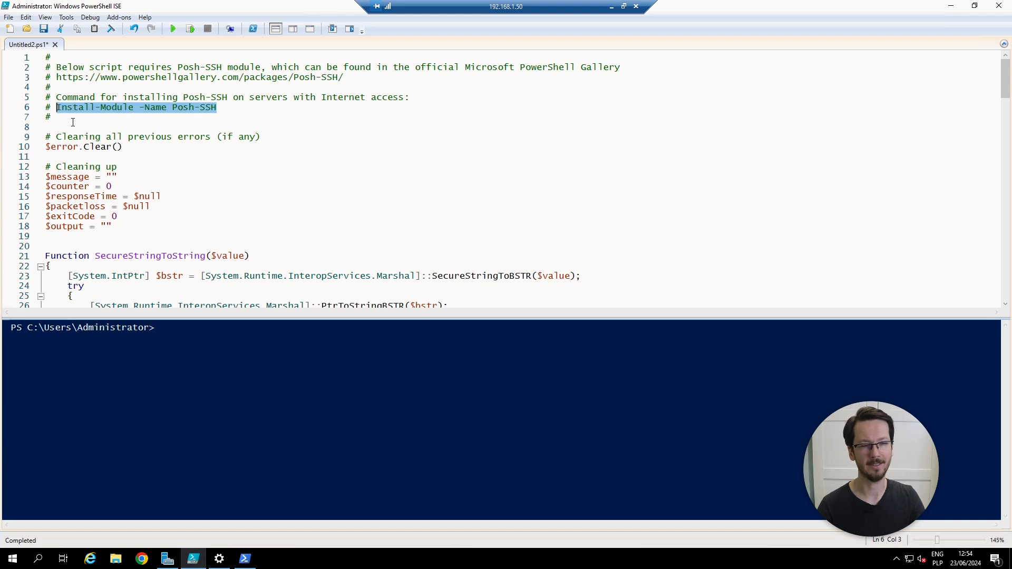
Step: Launch Windows PowerShell from Start and run the pasted Install-Module -Name Posh-SSH command
left_click(13, 558)
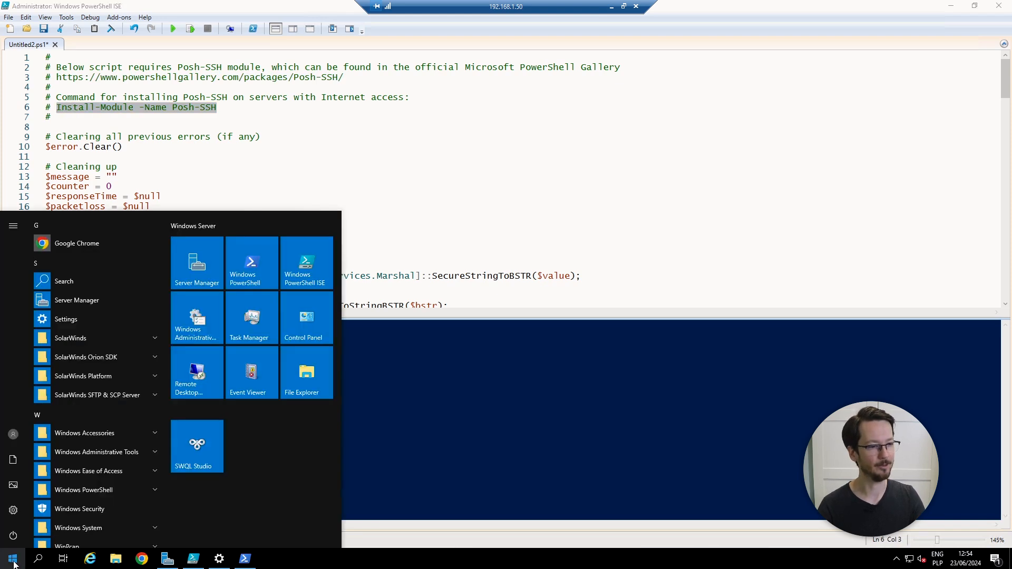
left_click(251, 269)
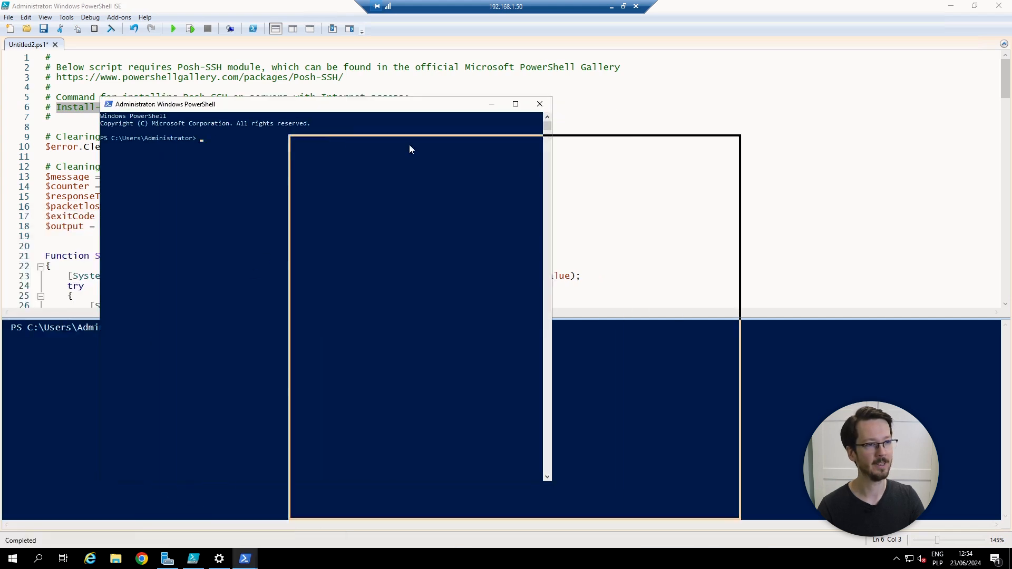
left_click_drag(410, 150, 479, 155)
right_click(531, 246)
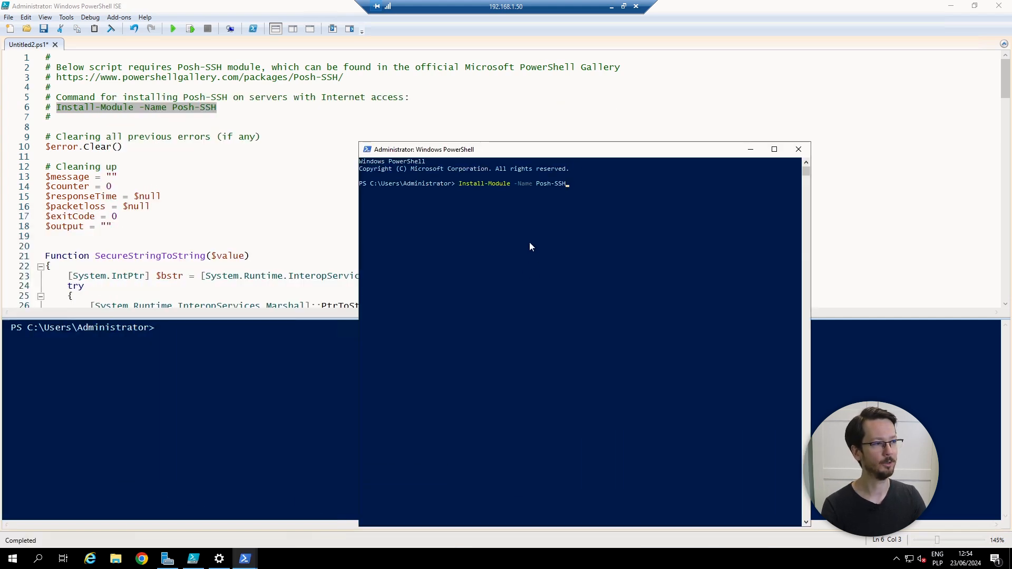
key("Return")
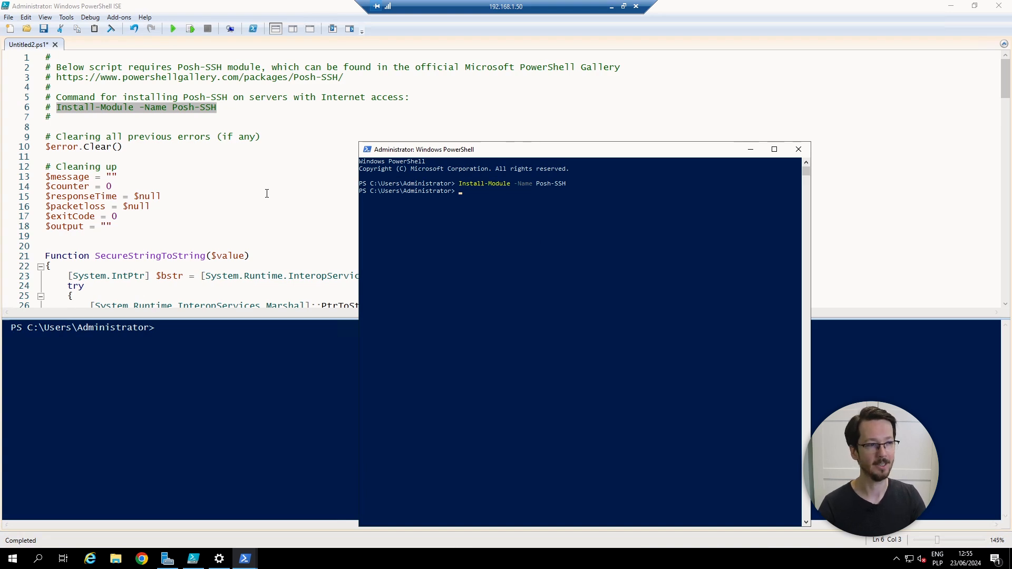
Step: Highlight the variable cleanup block and the credential conversion code in the ISE script
left_click(219, 191)
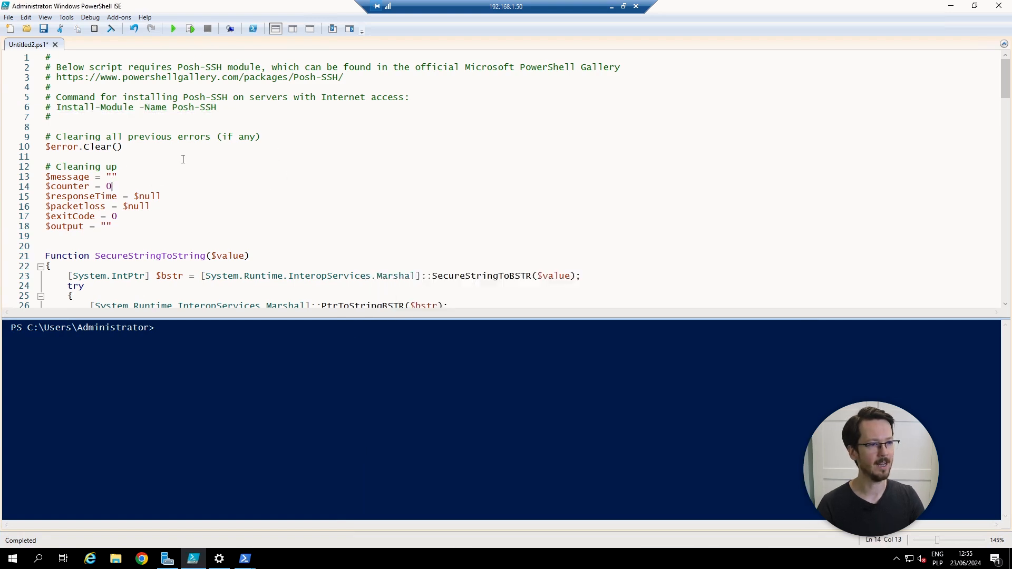
left_click_drag(86, 167, 125, 252)
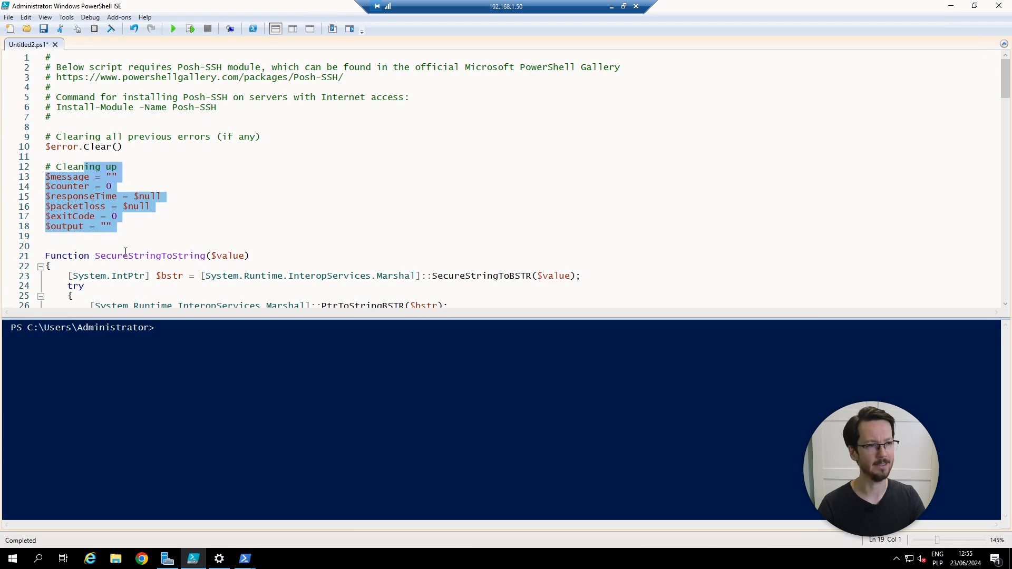
left_click(124, 246)
scroll(124, 246, "down", 5)
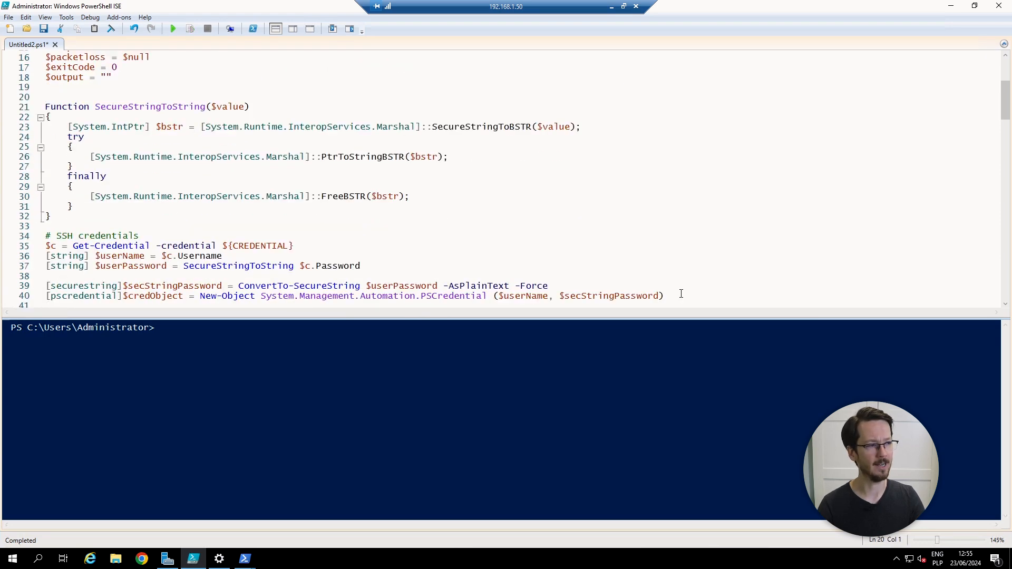
left_click_drag(665, 296, 41, 103)
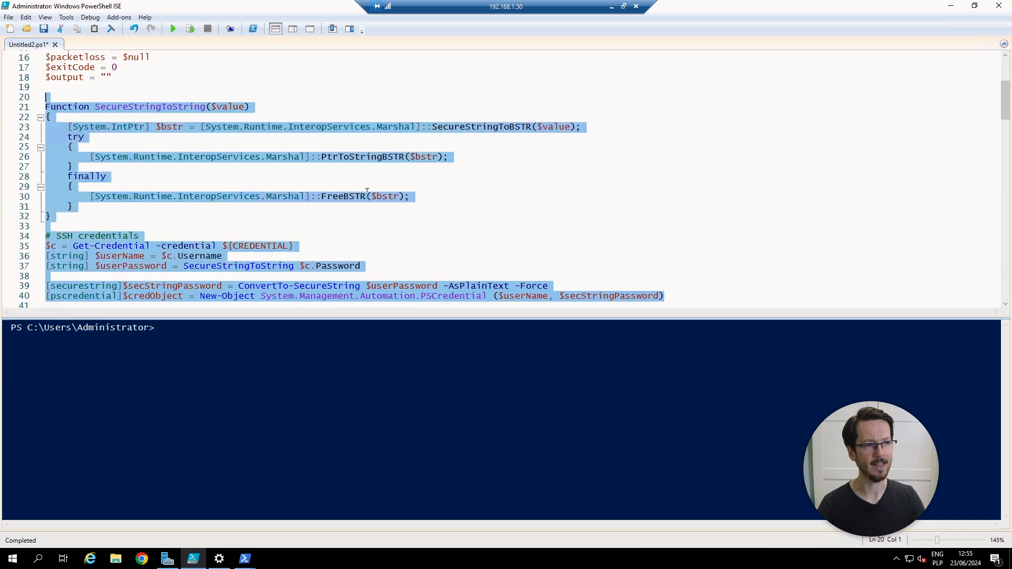
left_click(311, 220)
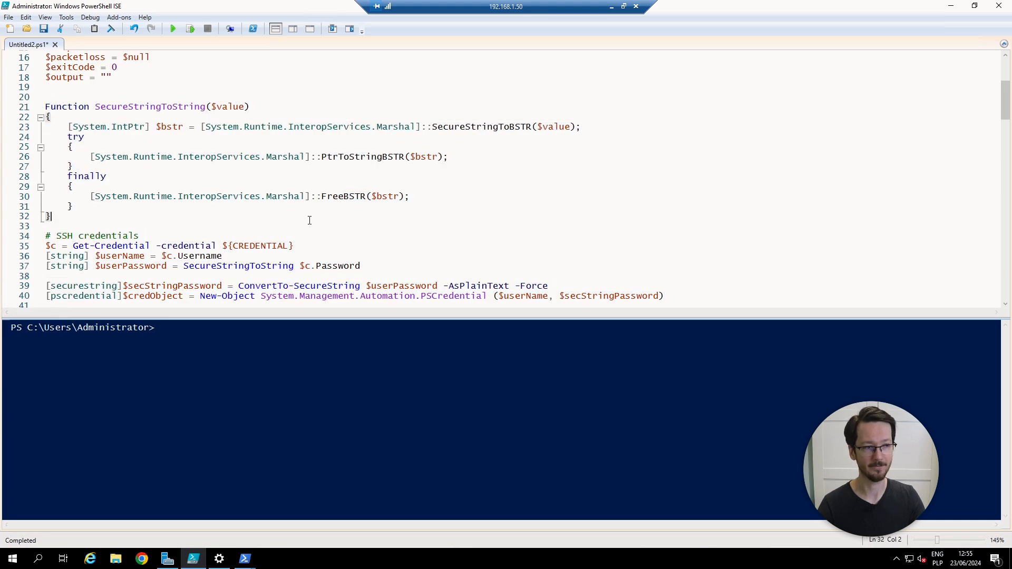
Step: Mark the Get-Credential call on line 35, then go back to the Edit Application Template page
left_click_drag(276, 319, 279, 333)
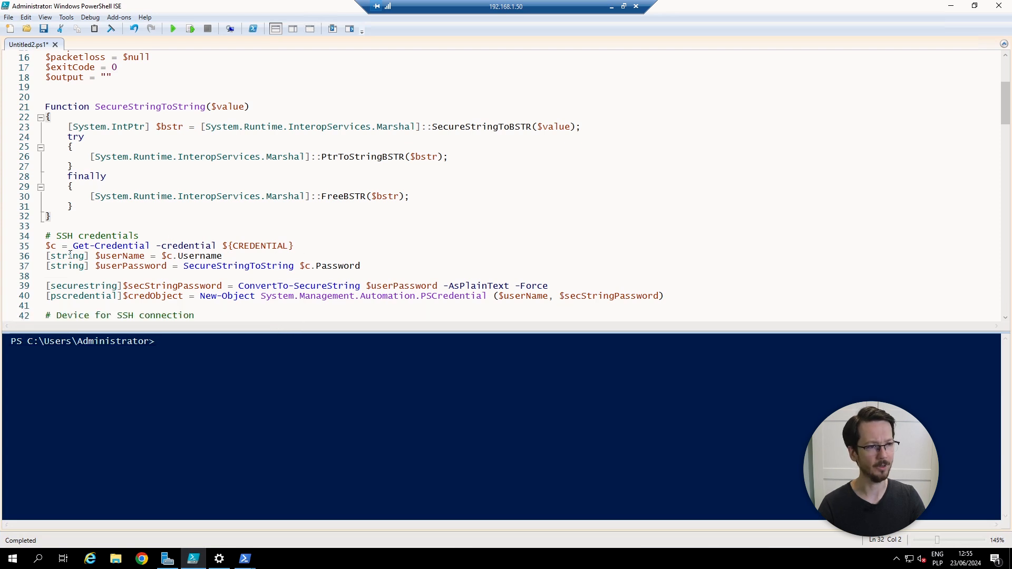
left_click_drag(73, 246, 151, 246)
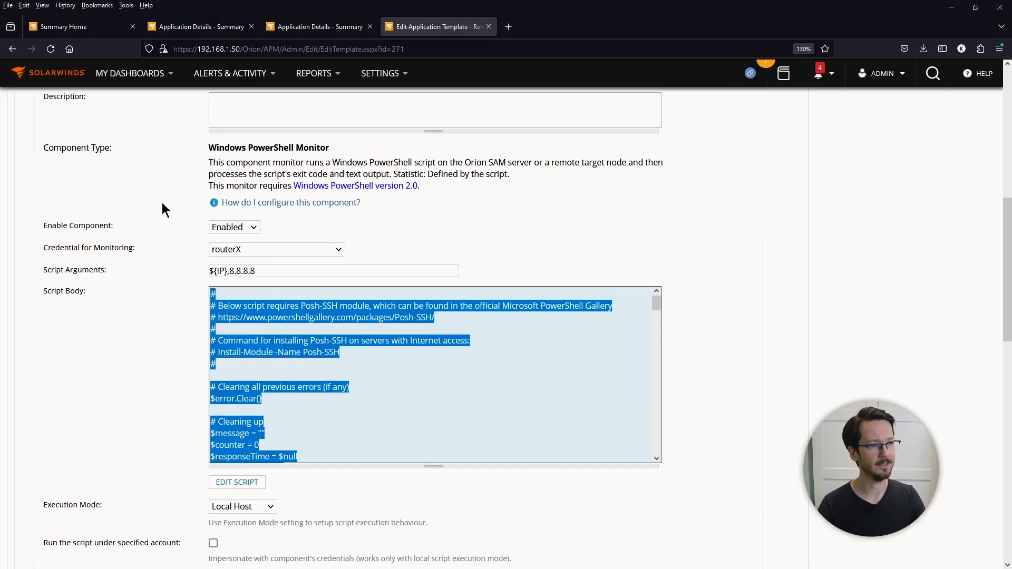
left_click(163, 203)
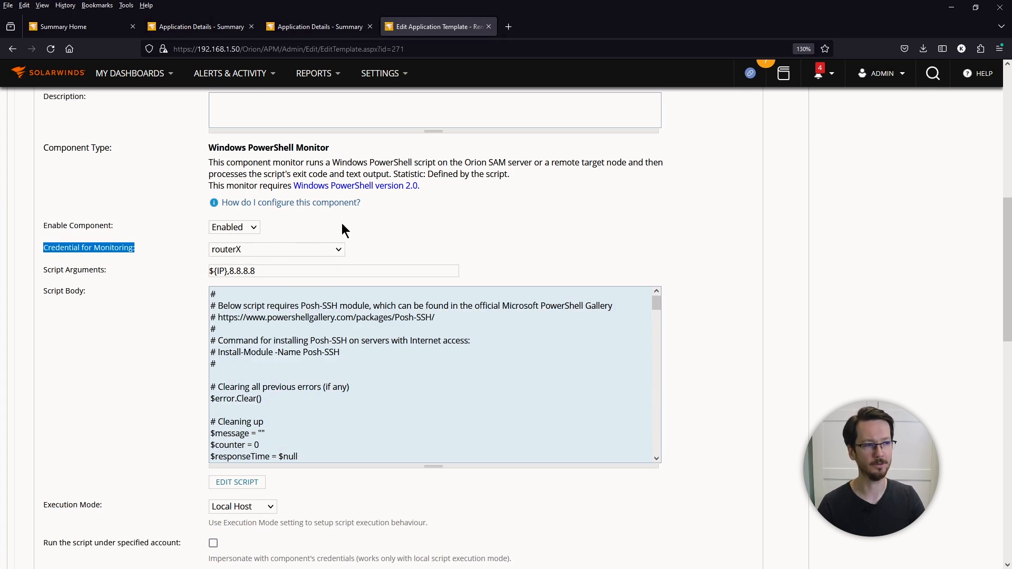
Step: Open All Settings in a new tab, then go to SAM Settings > Credentials Library
left_click(416, 252)
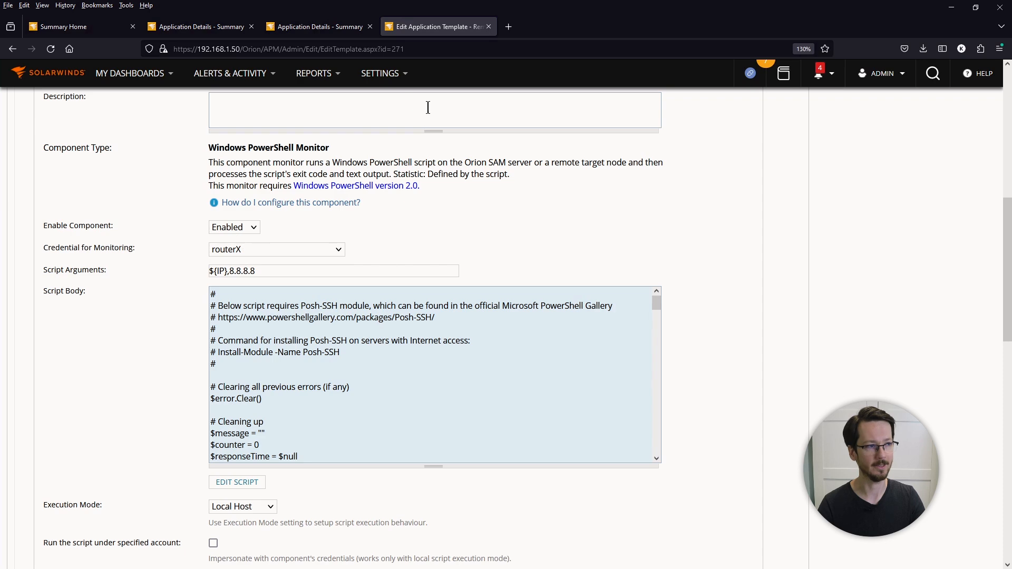
mouse_move(393, 74)
right_click(390, 98)
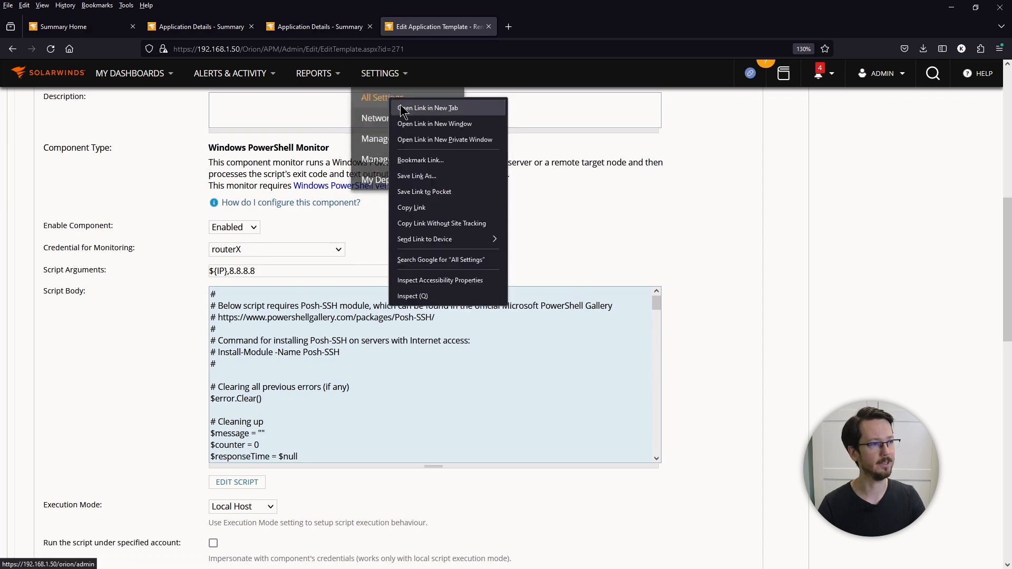
left_click(428, 108)
key("ctrl+Tab")
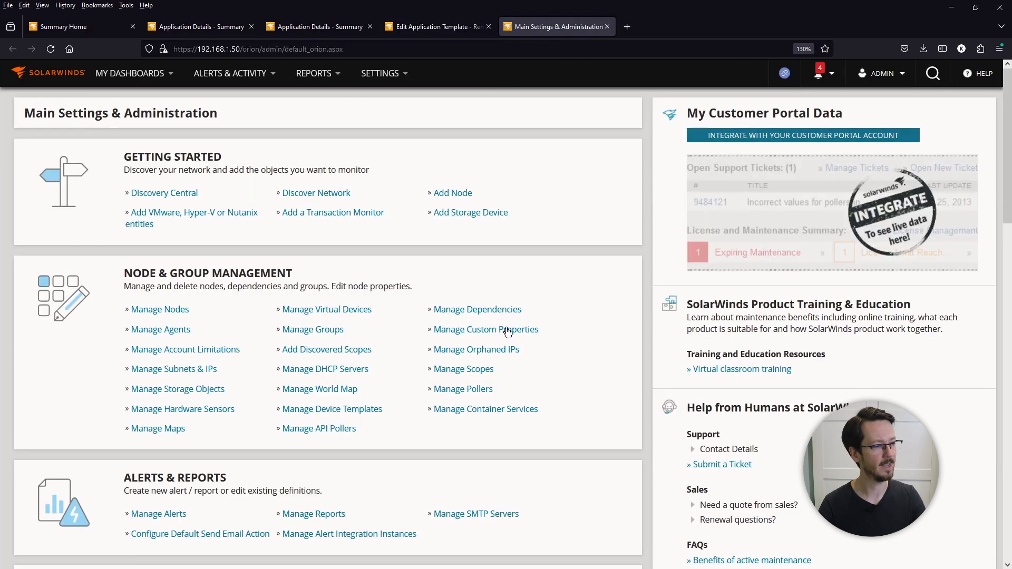
scroll(507, 332, "down", 7)
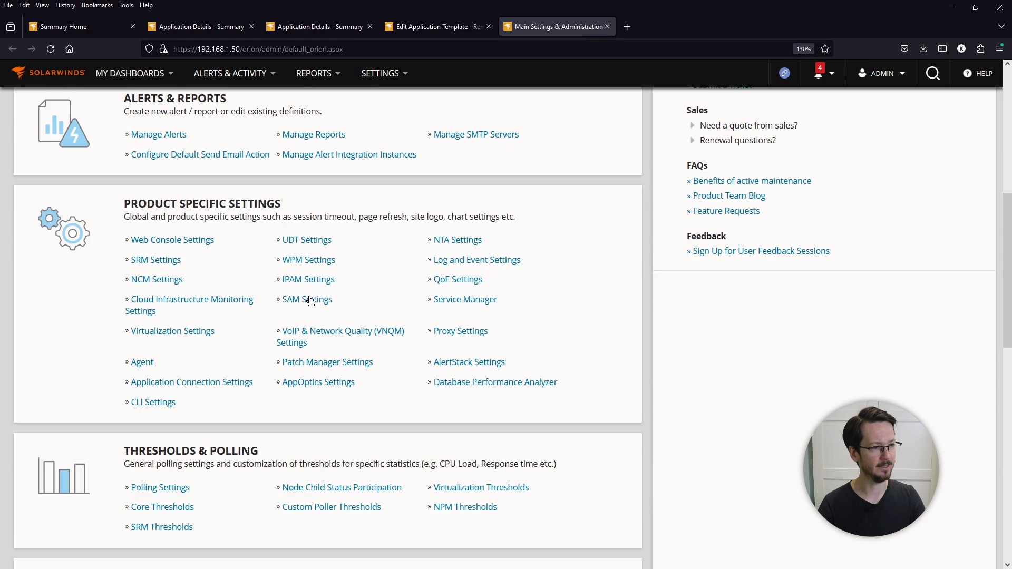
left_click(311, 300)
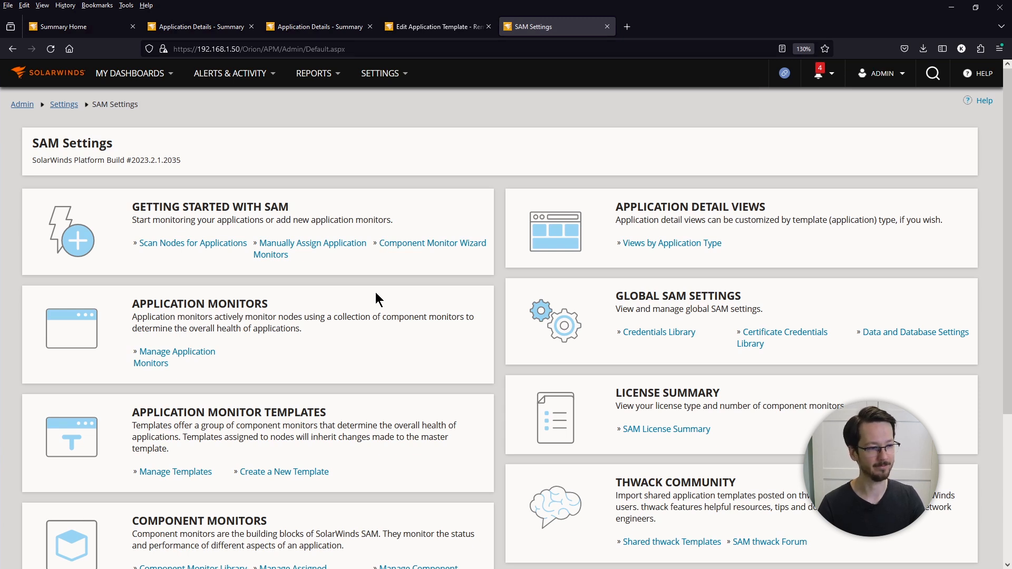
scroll(374, 328, "down", 2)
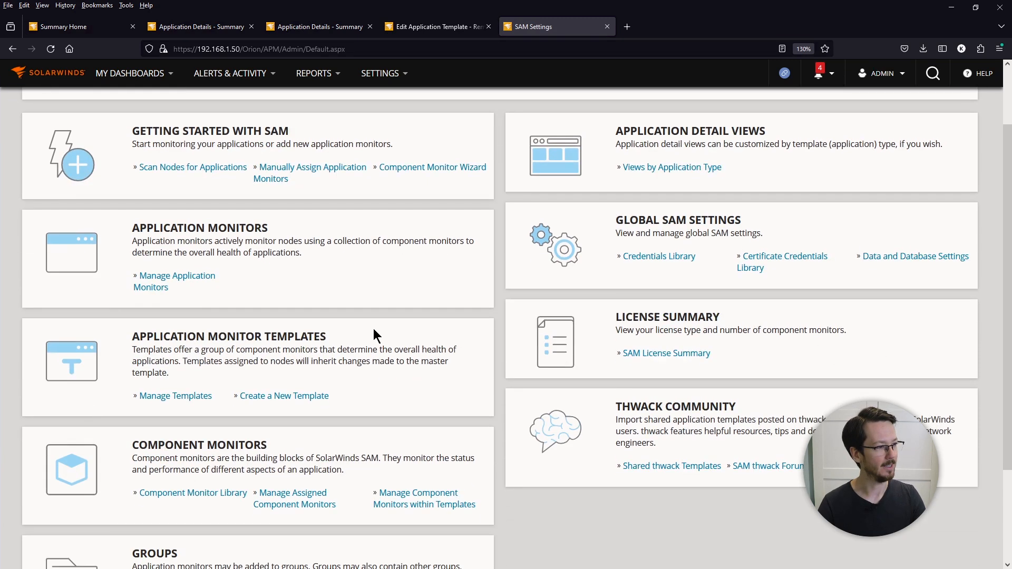
left_click(670, 262)
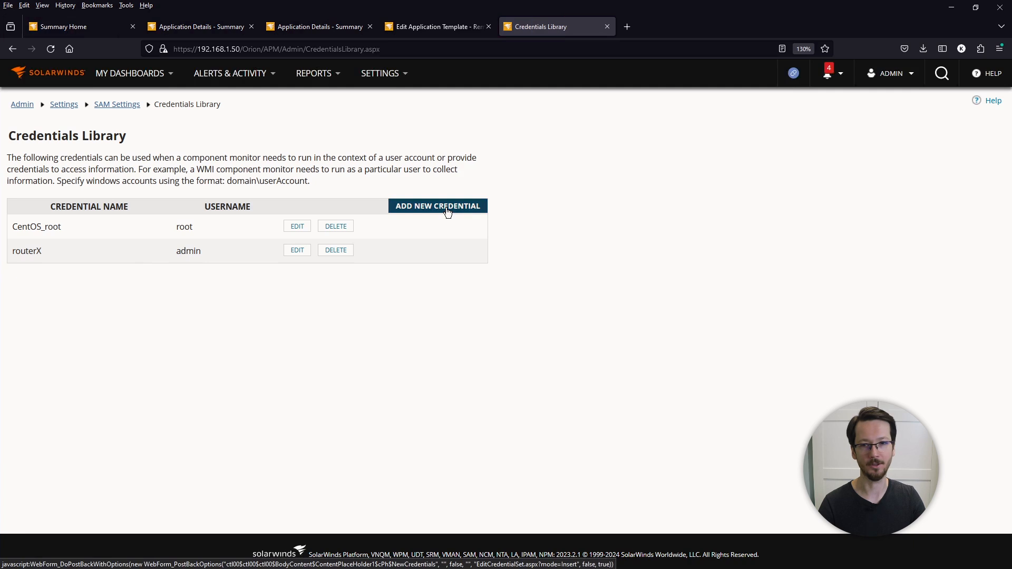
left_click(447, 210)
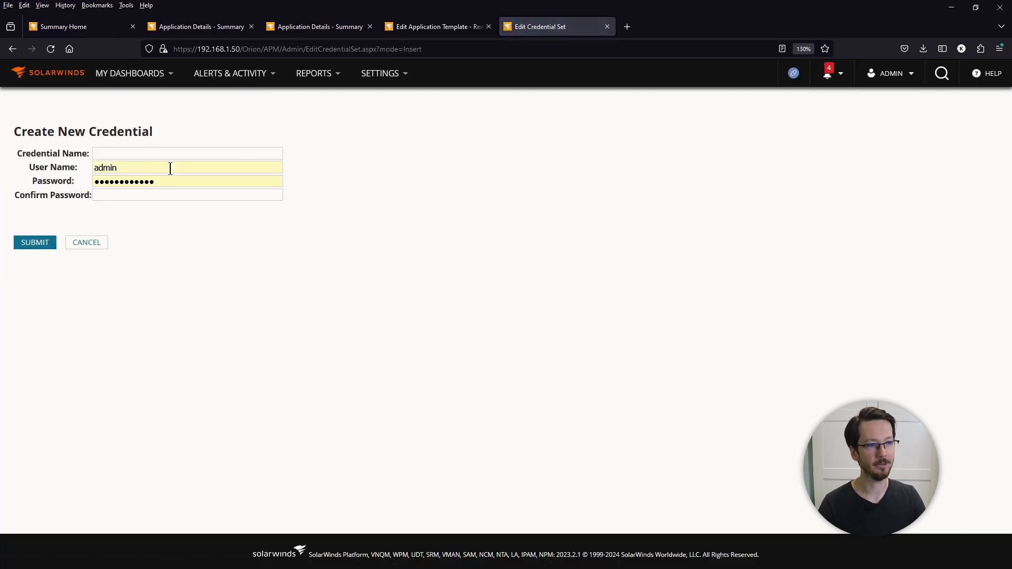
left_click(130, 168)
key("ctrl+a")
key("BackSpace")
key("Tab")
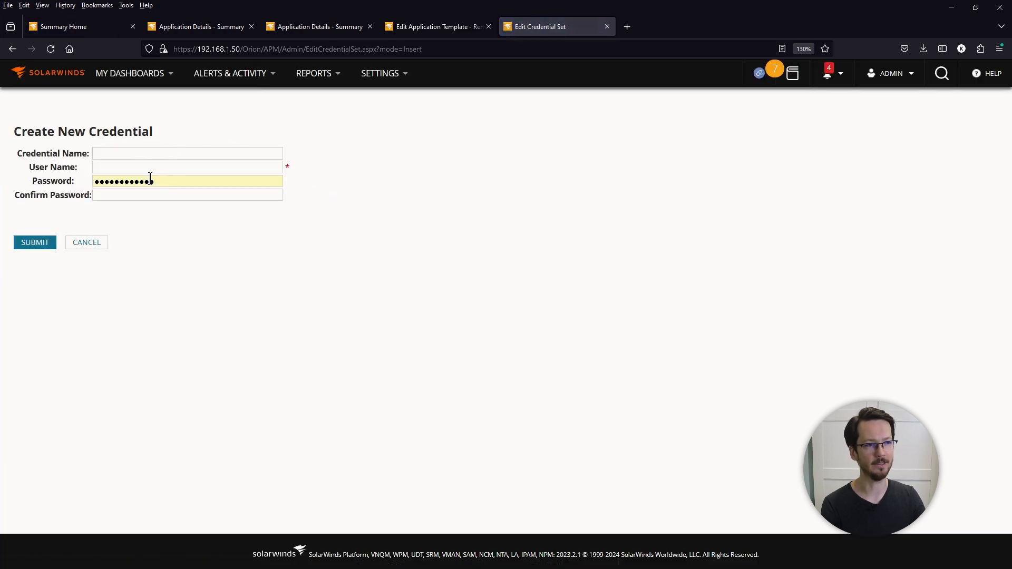
key("BackSpace")
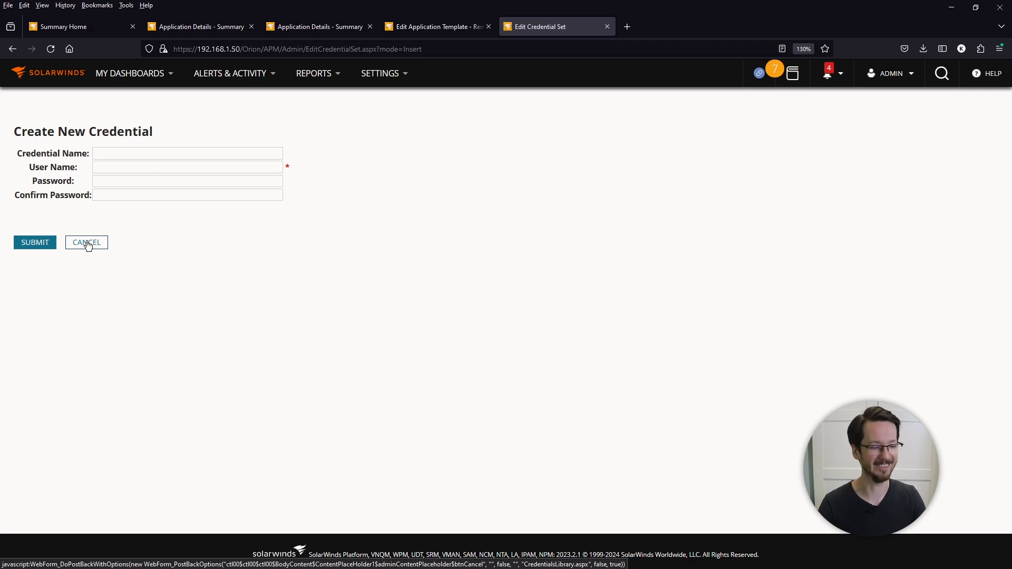
left_click(86, 243)
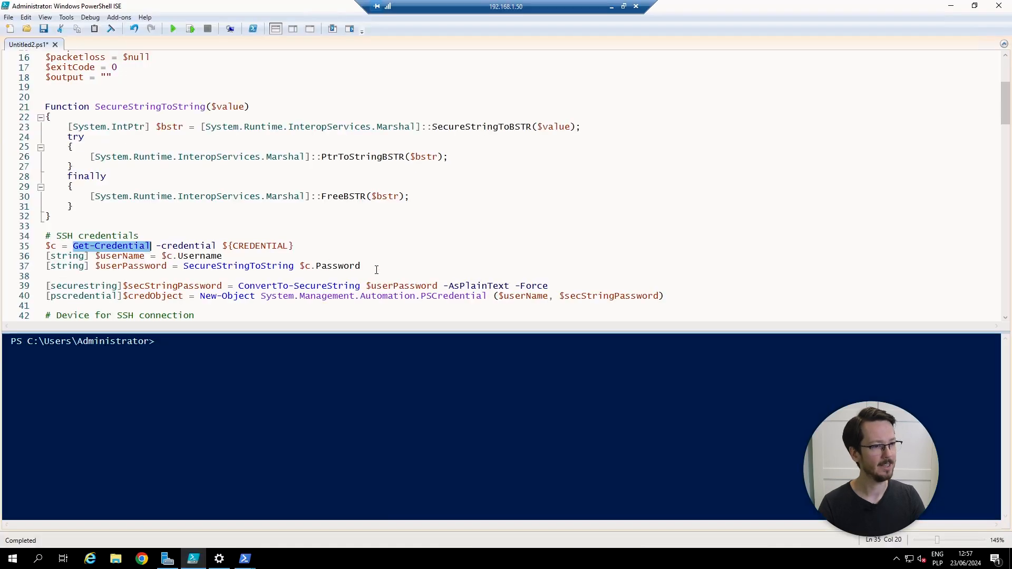
Step: Highlight the $device = $args[0] and $destination = $args[1] lines in the script
left_click(376, 270)
scroll(376, 270, "down", 5)
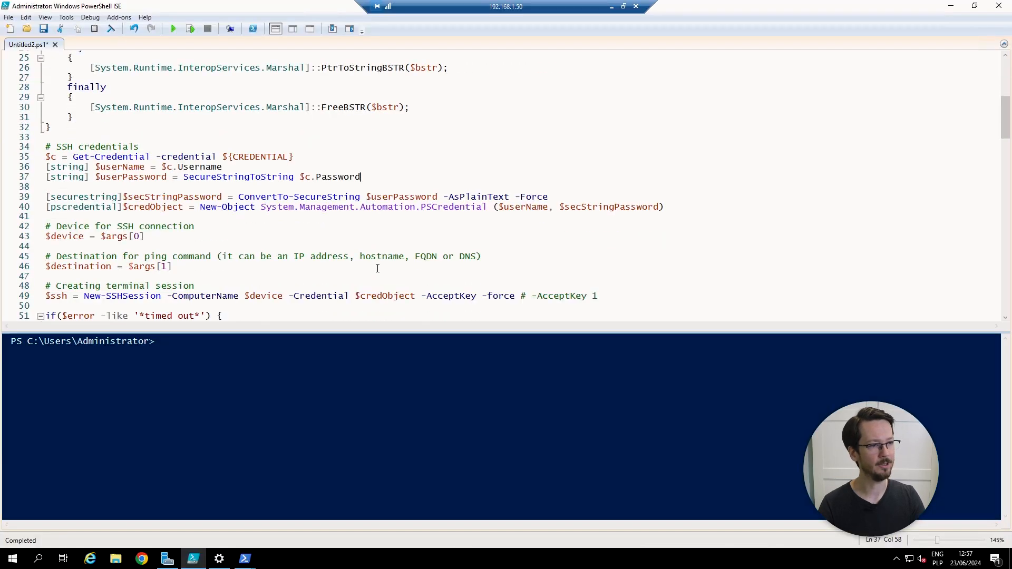
left_click_drag(192, 209, 46, 166)
left_click(155, 181)
left_click_drag(146, 177, 45, 178)
left_click_drag(175, 210, 45, 208)
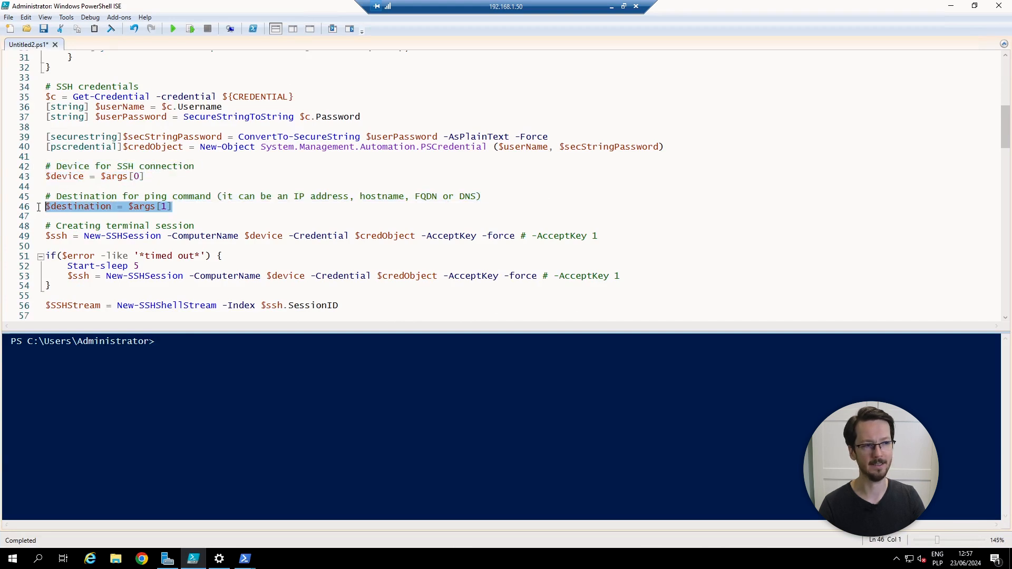
left_click(236, 210)
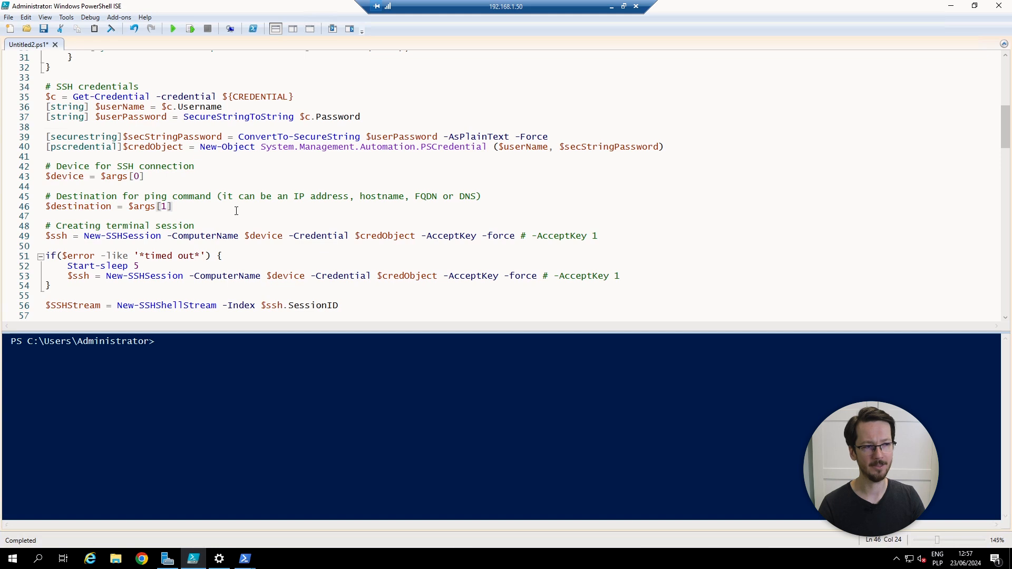
Step: Highlight the accepted destination types comment and the SSH terminal session creation lines
scroll(238, 211, "down", 1)
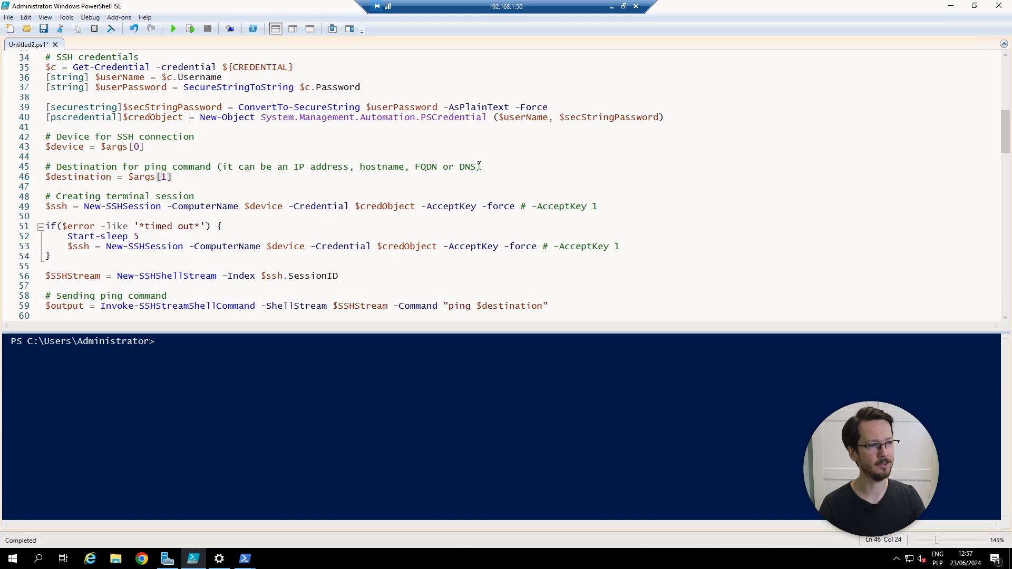
left_click_drag(479, 166, 294, 167)
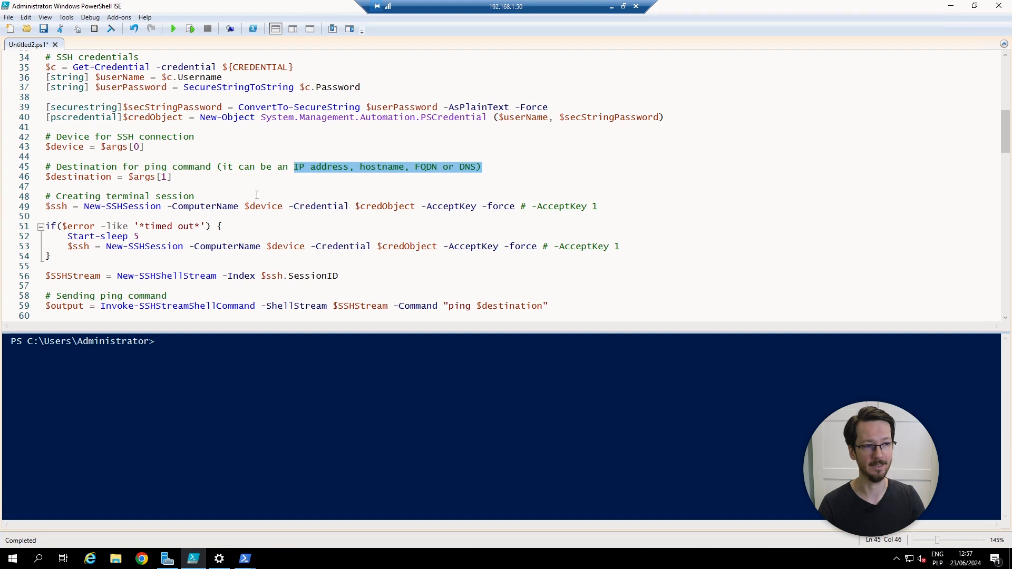
scroll(588, 176, "down", 1)
left_click(589, 175)
left_click_drag(589, 176, 50, 168)
key("shift+Left")
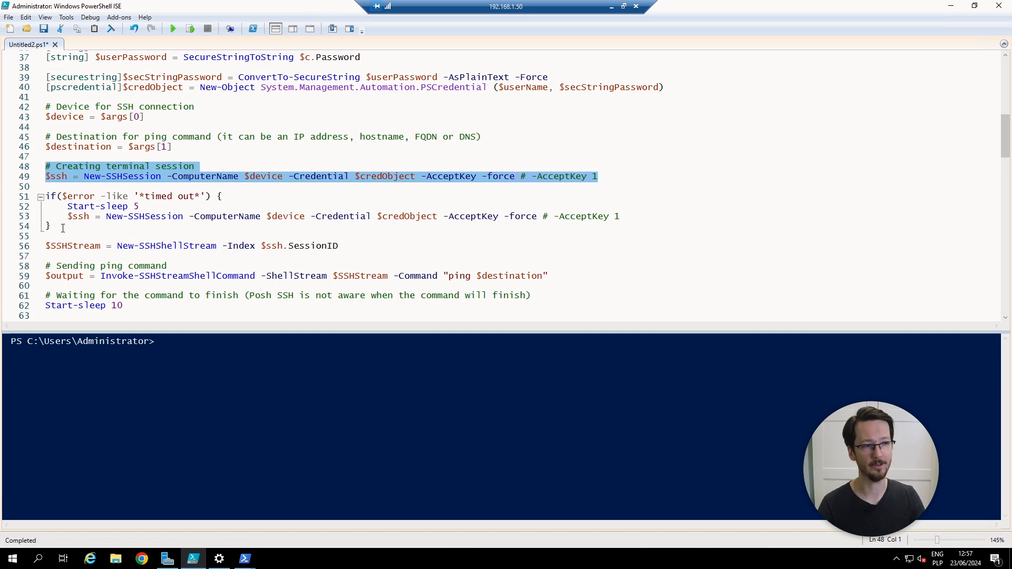
left_click_drag(51, 226, 45, 196)
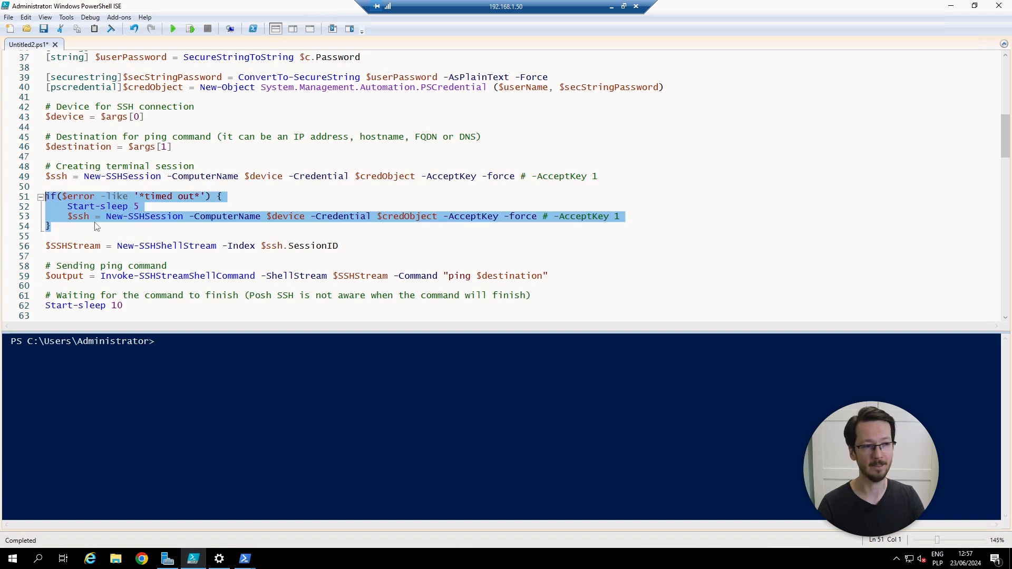
left_click_drag(145, 197, 204, 198)
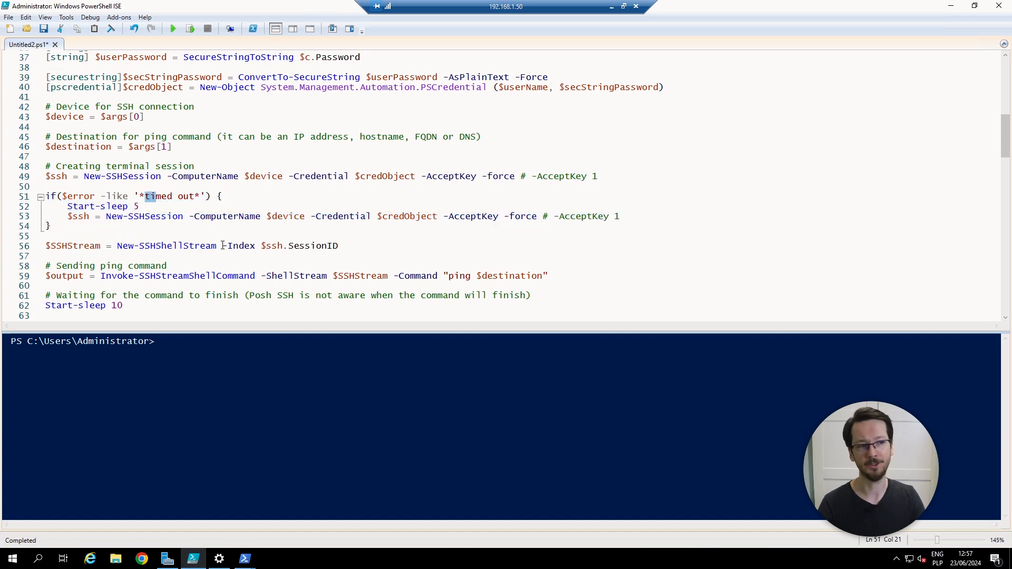
left_click(184, 234)
scroll(179, 230, "down", 2)
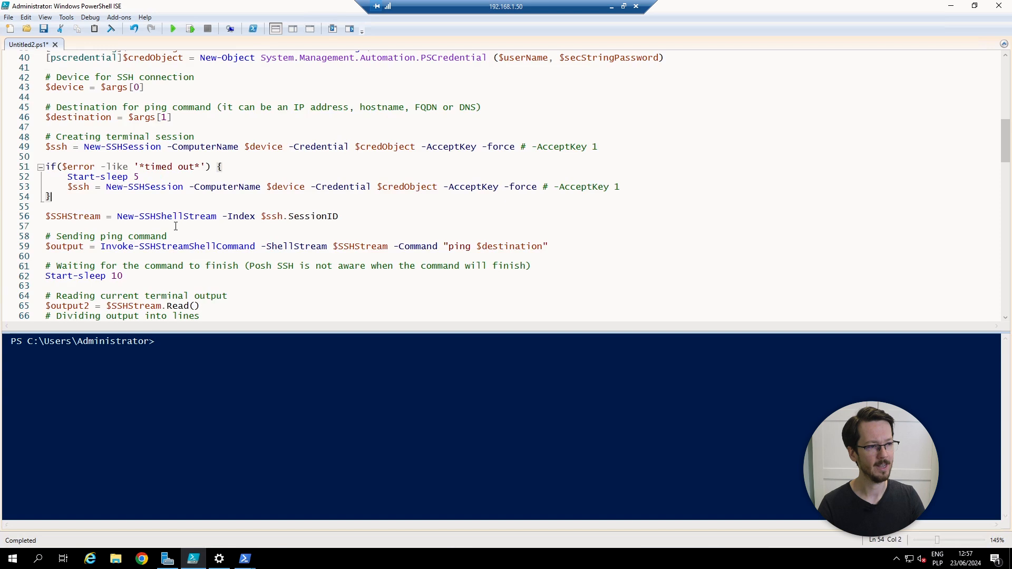
left_click_drag(577, 217, 394, 217)
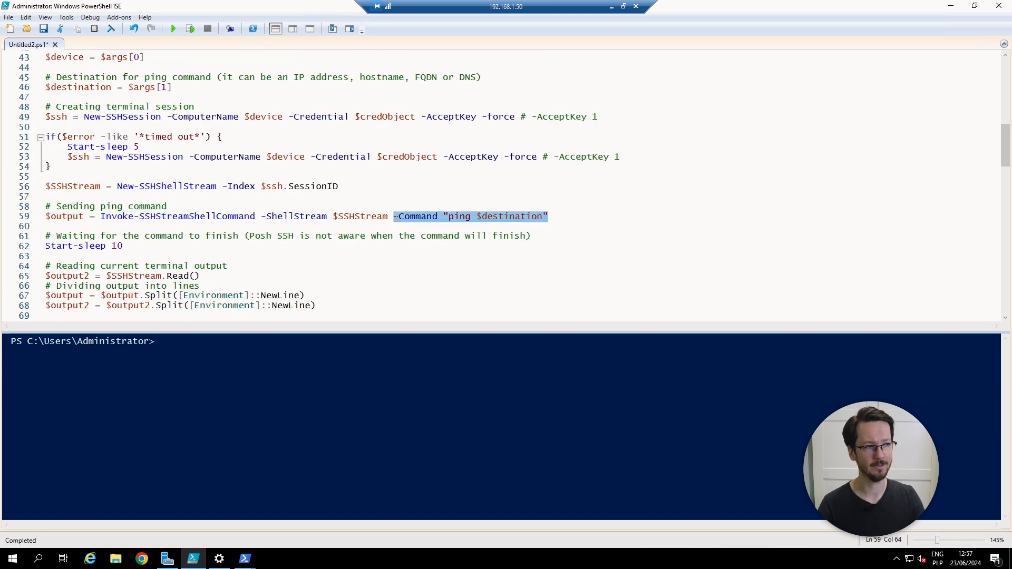
left_click(457, 237)
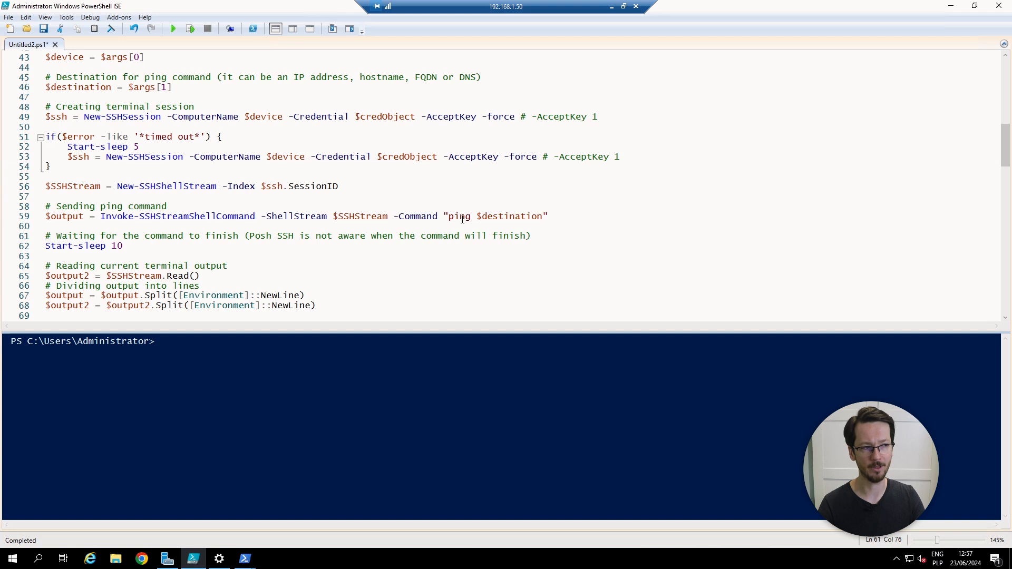
left_click(463, 217)
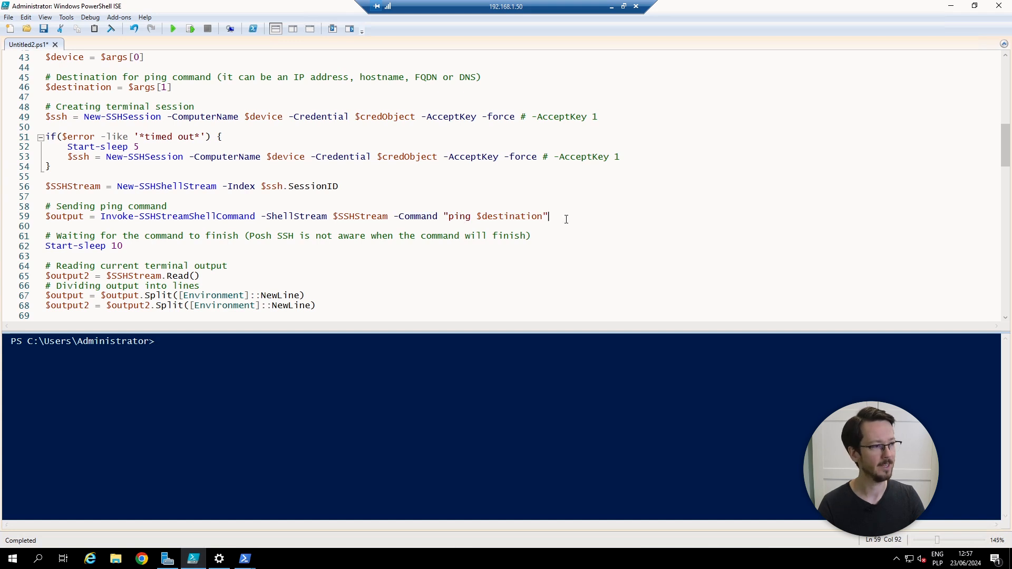
left_click_drag(543, 217, 447, 214)
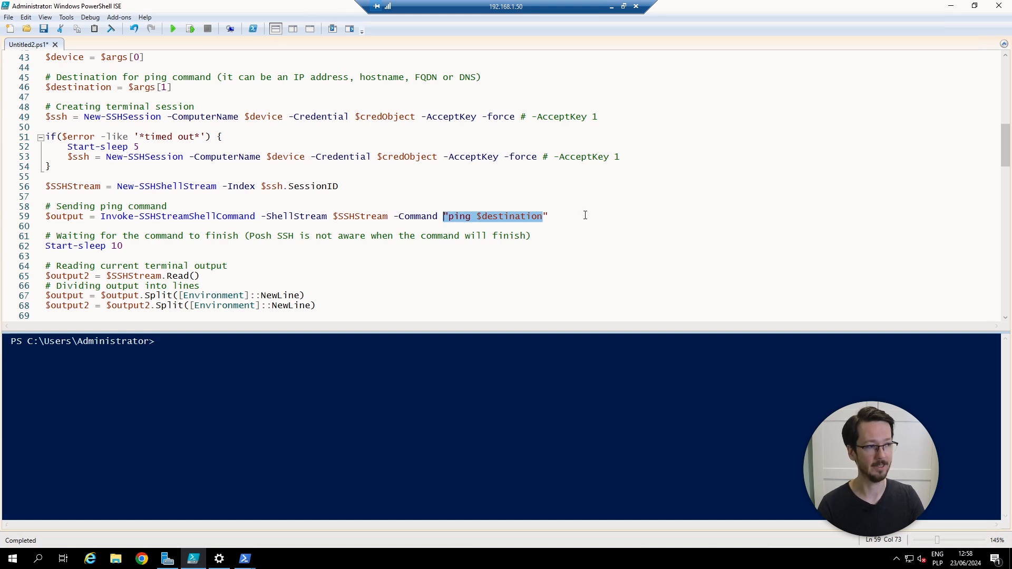
left_click(582, 220)
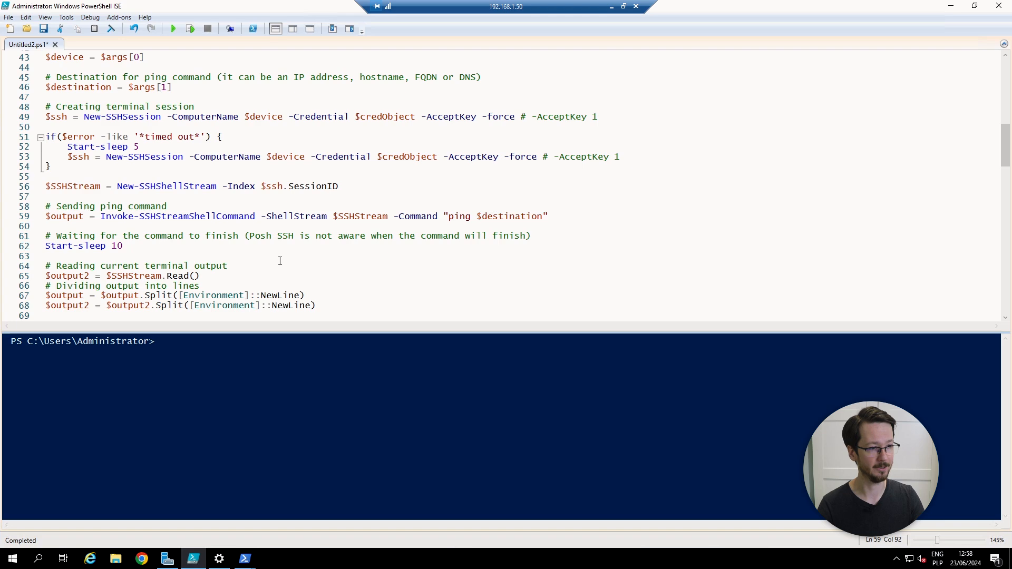
scroll(280, 261, "down", 3)
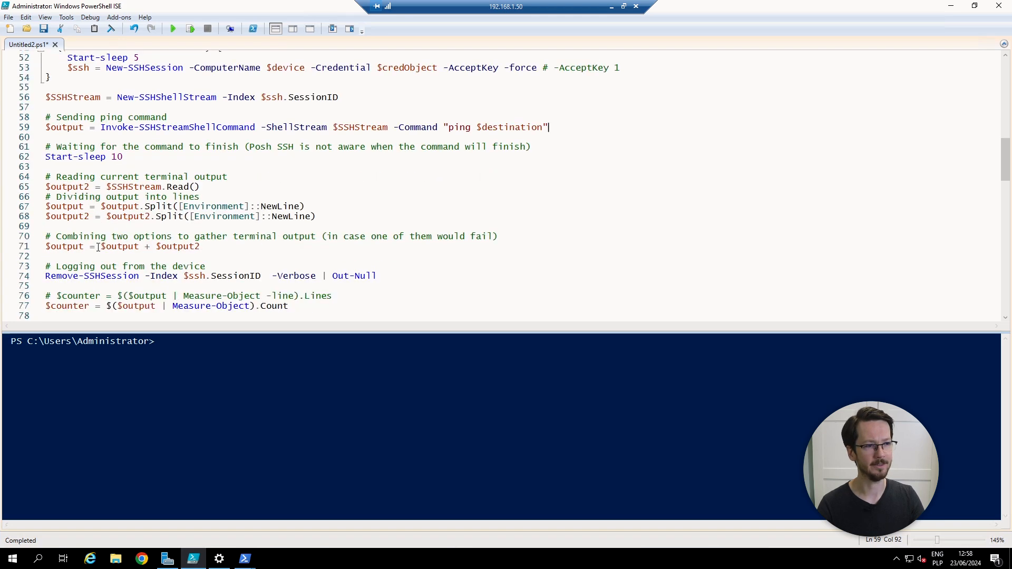
left_click(322, 218)
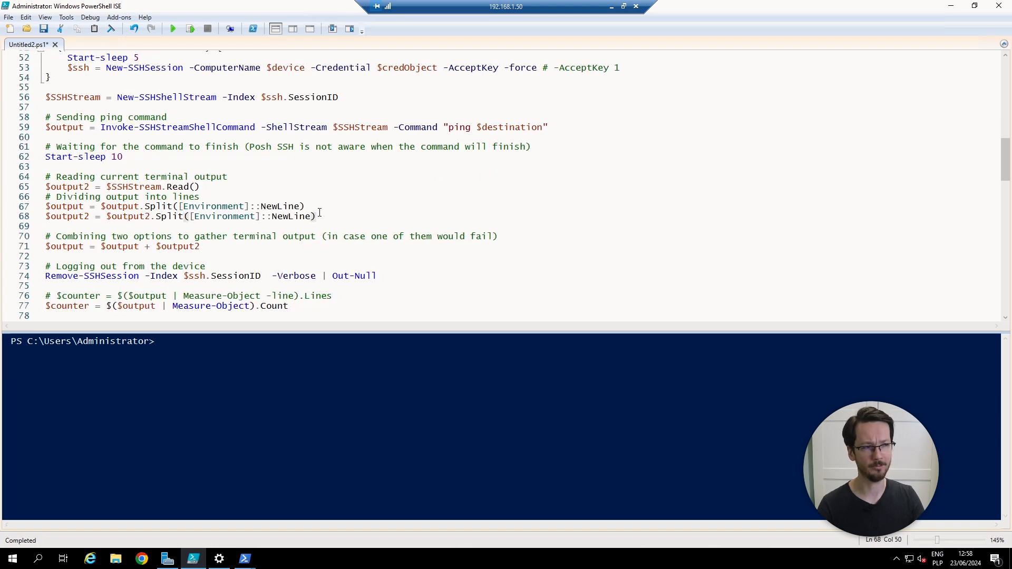
left_click(319, 208)
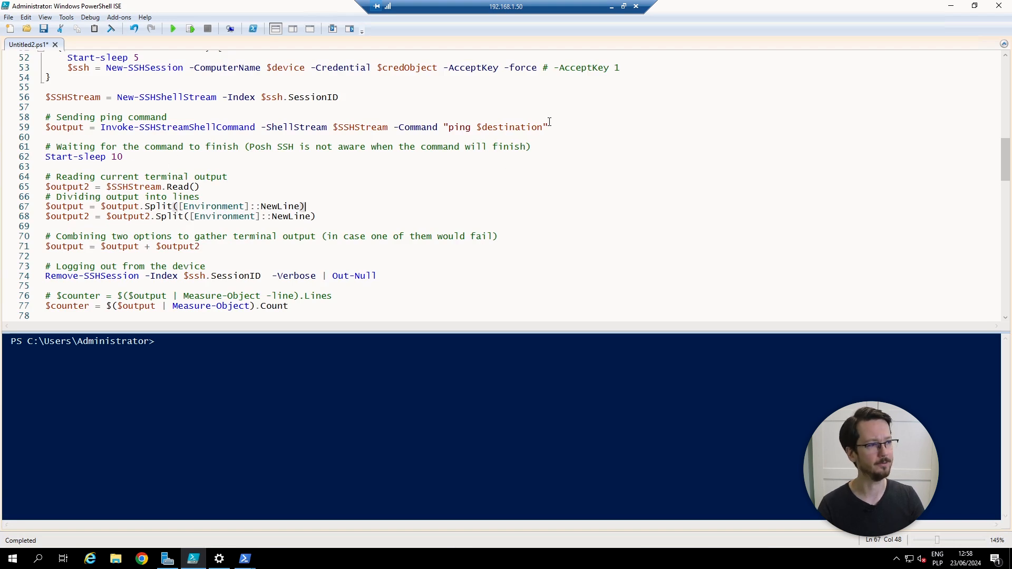
left_click_drag(550, 122, 45, 128)
left_click(79, 128)
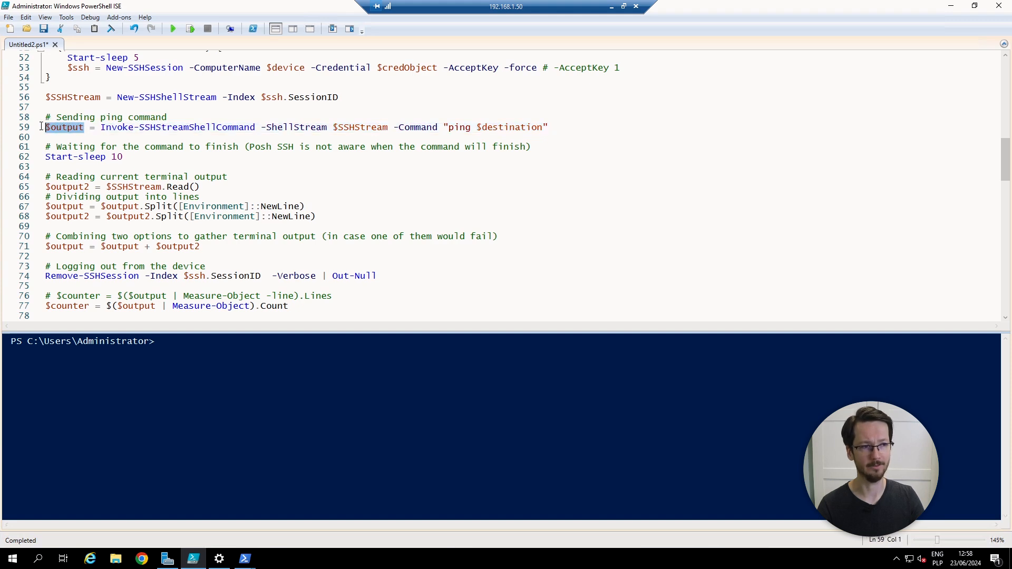
left_click(136, 161)
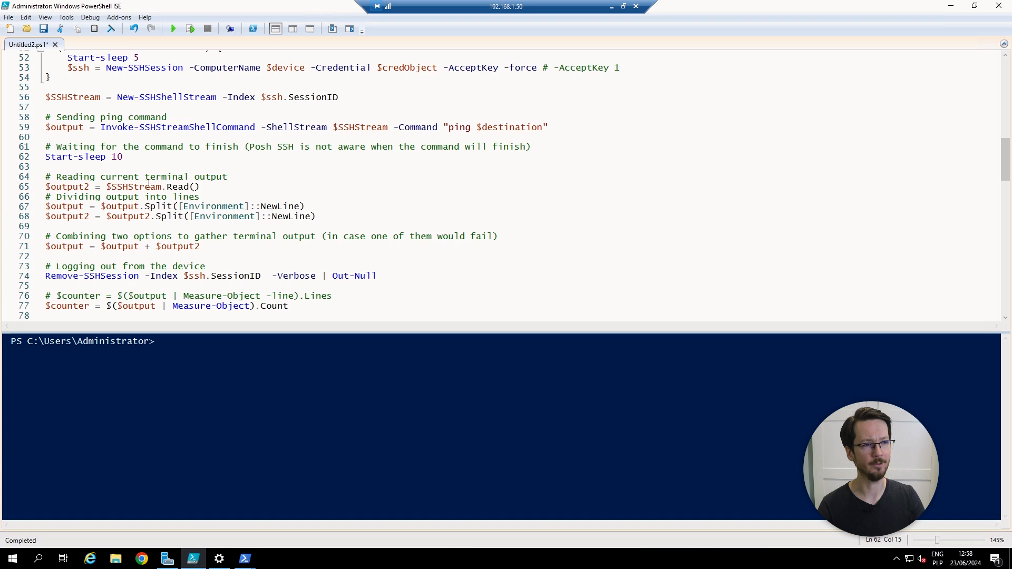
left_click_drag(90, 187, 43, 187)
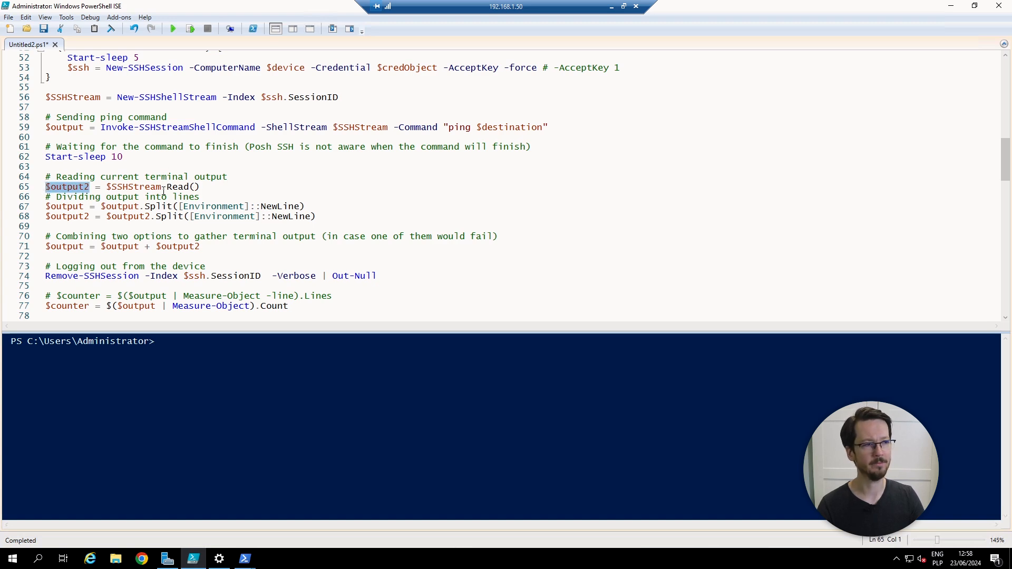
left_click_drag(208, 188, 166, 187)
left_click(106, 187, "shift")
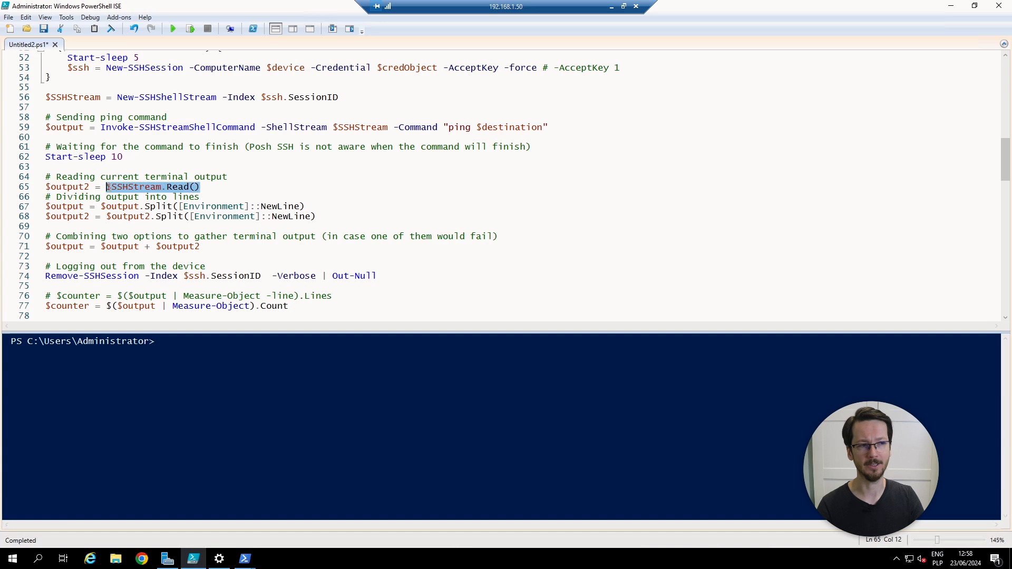
left_click_drag(201, 247, 45, 246)
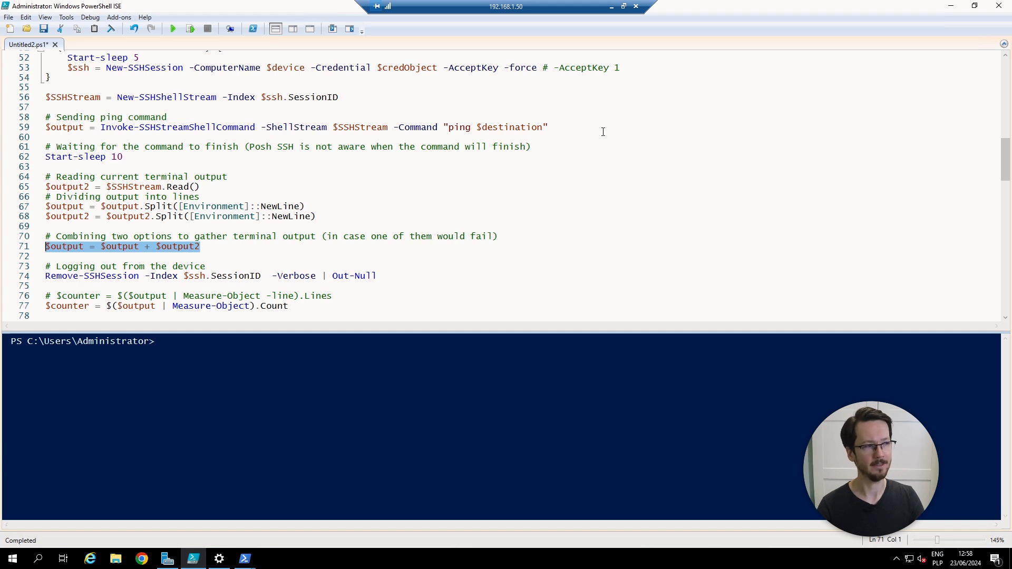
left_click(562, 129)
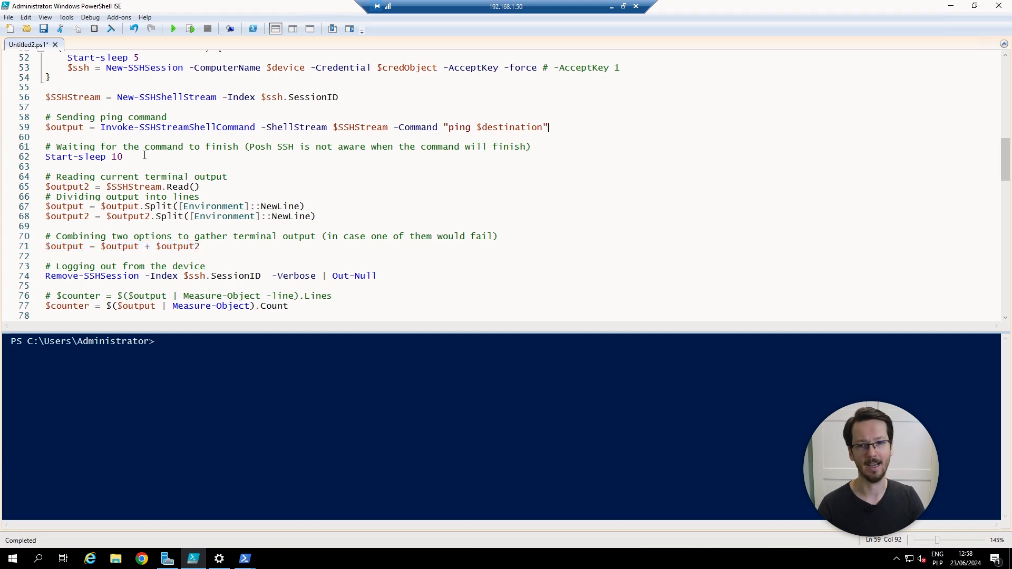
left_click(220, 197)
scroll(220, 198, "down", 1)
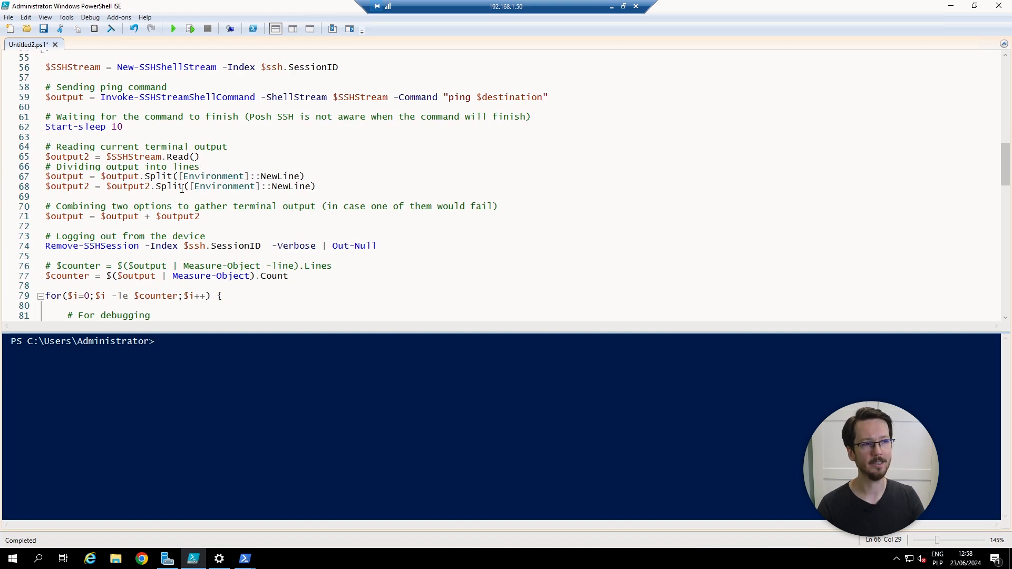
Step: Highlight the Start-sleep 10 delay on line 62 and the Read() call on line 65
left_click_drag(123, 127, 45, 127)
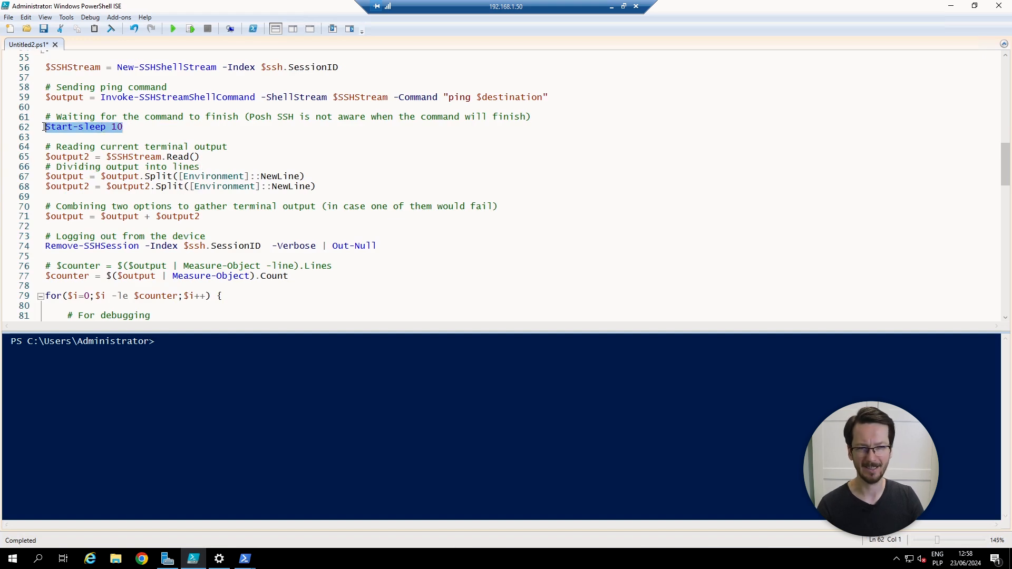
left_click(143, 129)
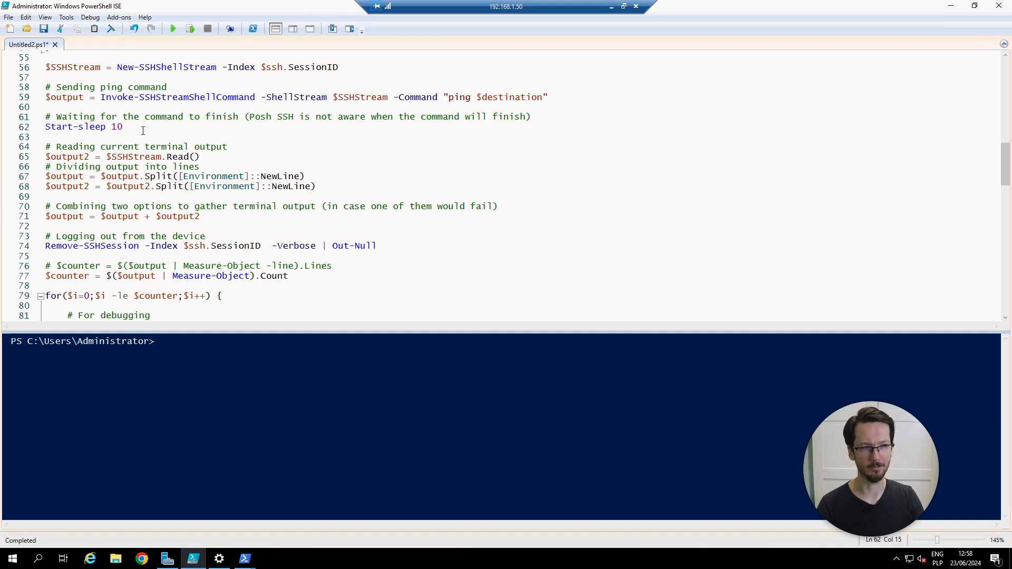
left_click(247, 163)
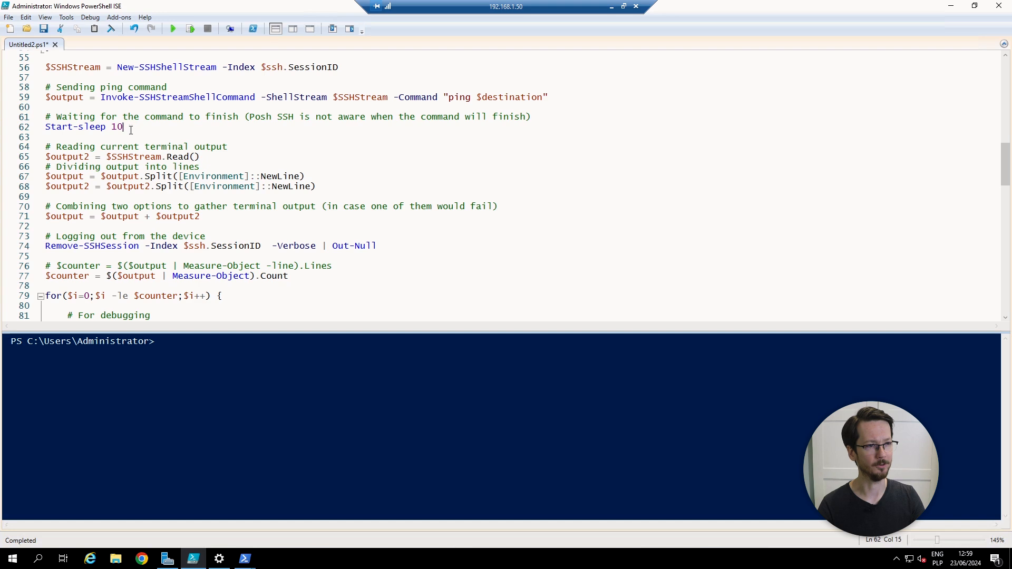
left_click_drag(131, 127, 45, 127)
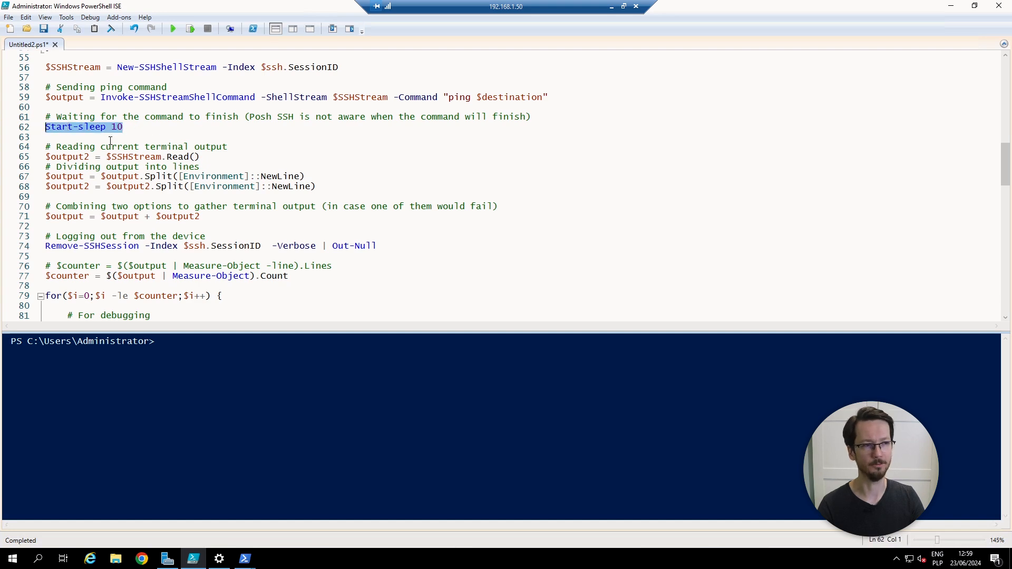
Step: Scroll to the logout lines, enlarge the script pane, and highlight the line 79 for loop
scroll(176, 181, "down", 1)
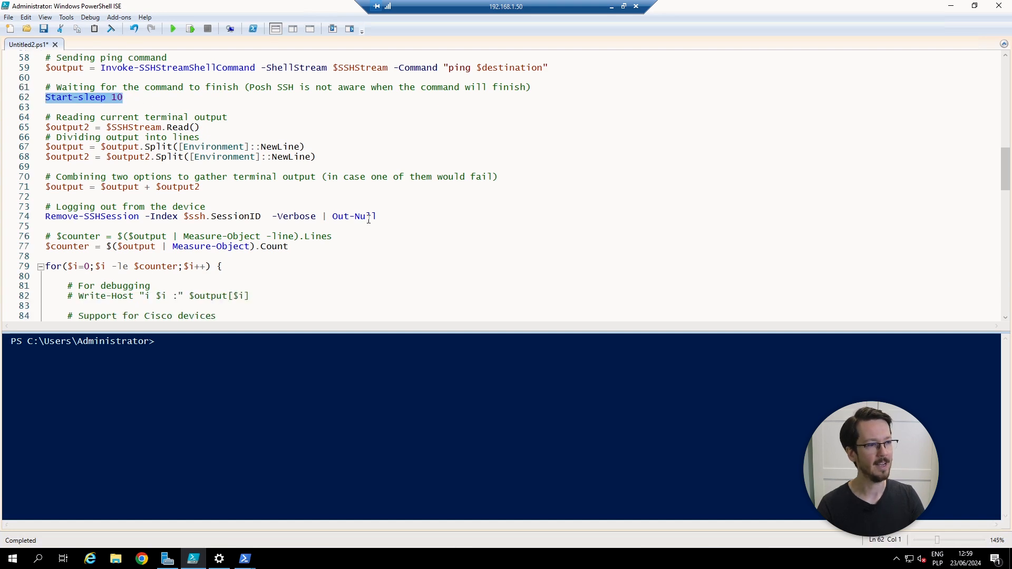
left_click_drag(382, 217, 32, 208)
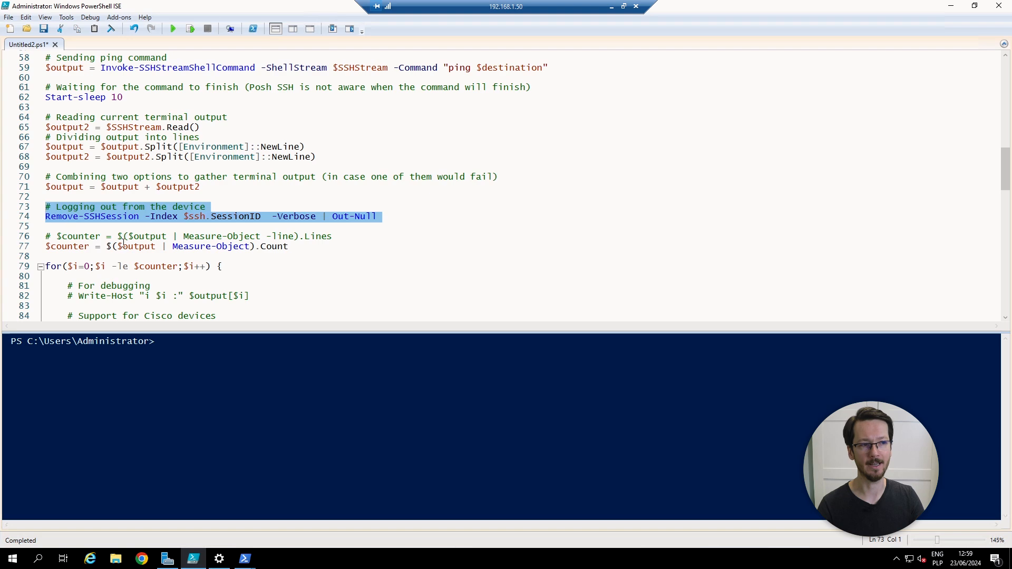
scroll(313, 264, "down", 3)
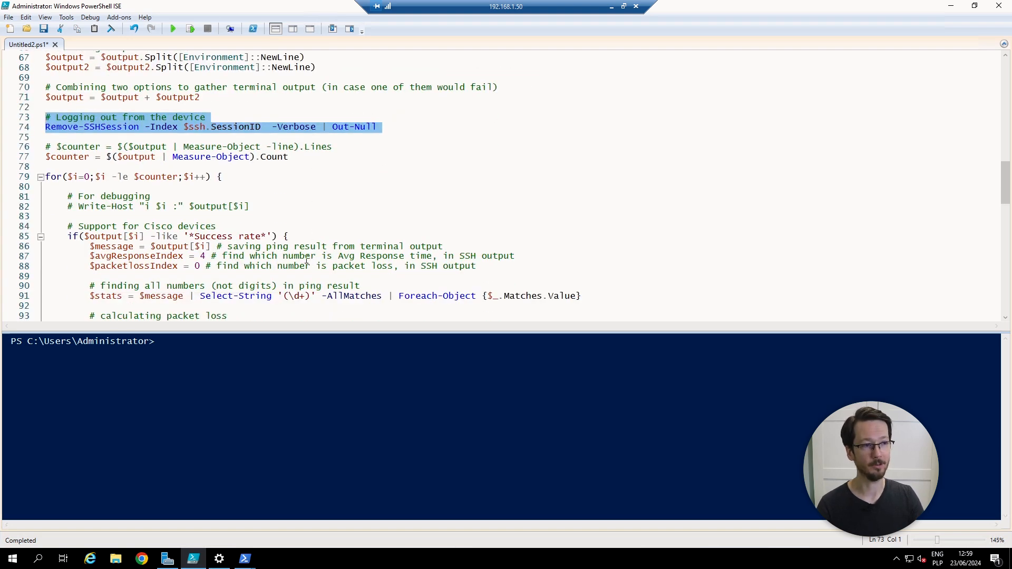
scroll(307, 259, "down", 1)
scroll(306, 258, "down", 1)
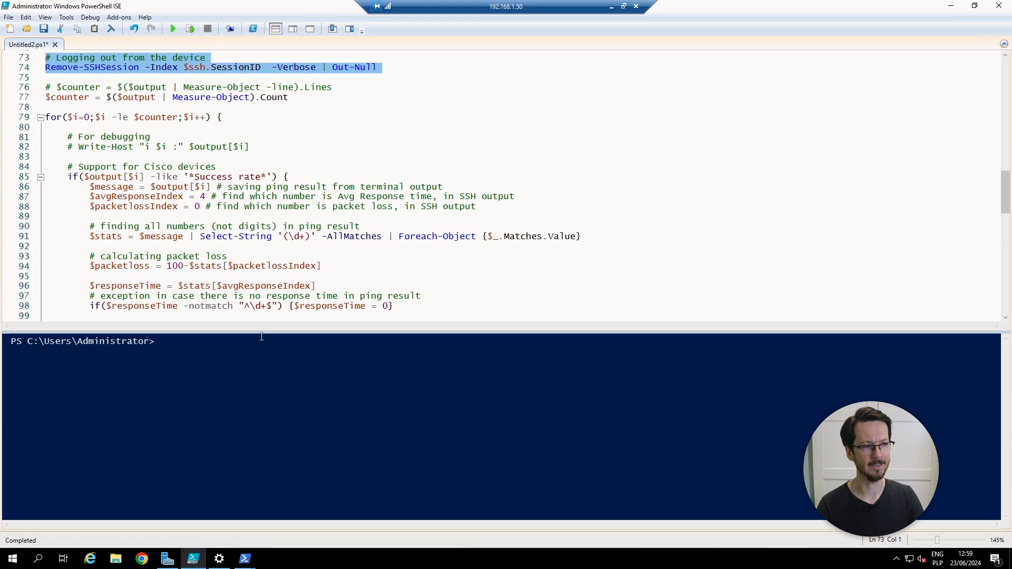
left_click_drag(261, 329, 240, 406)
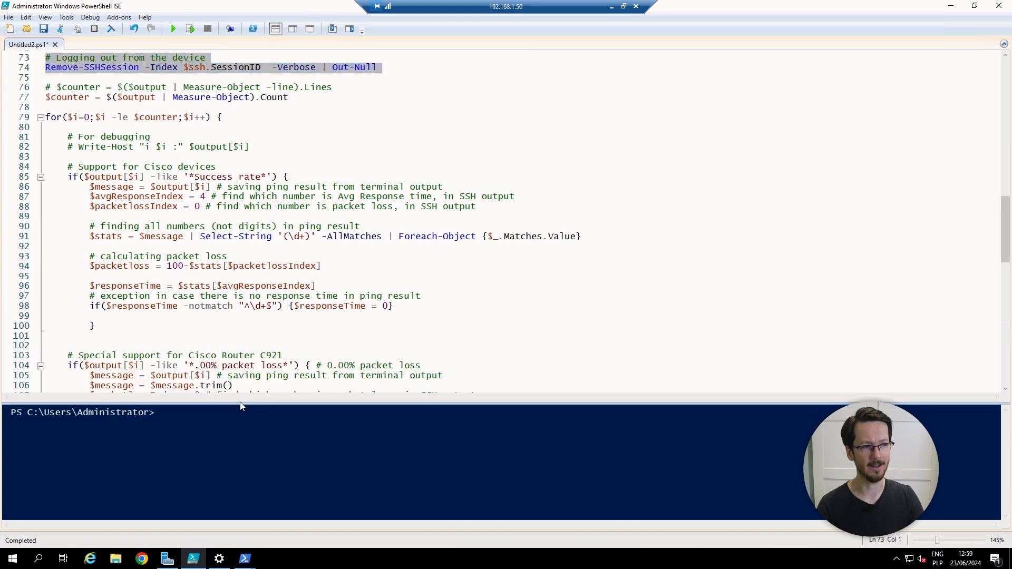
left_click(323, 159)
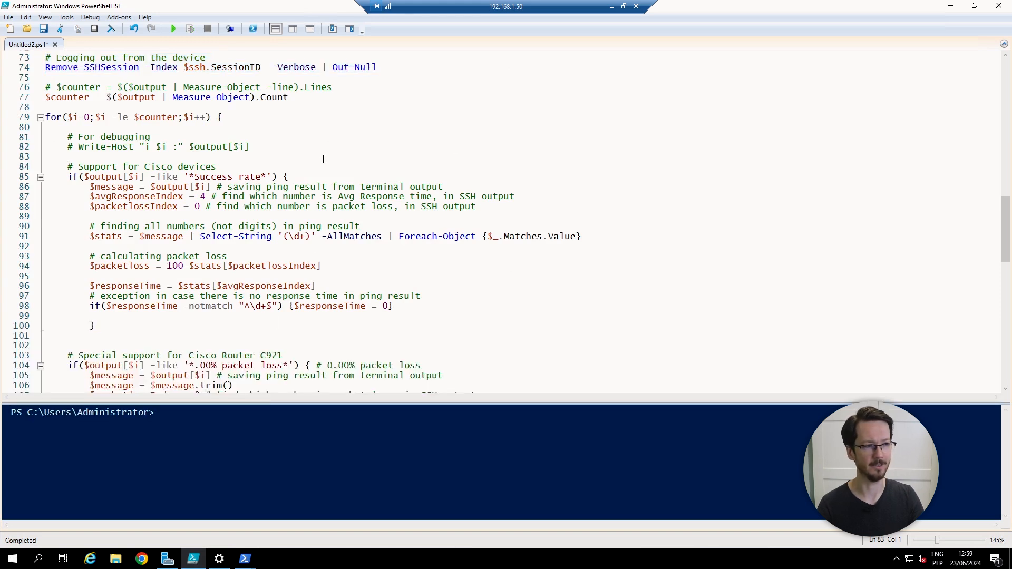
left_click_drag(57, 117, 227, 116)
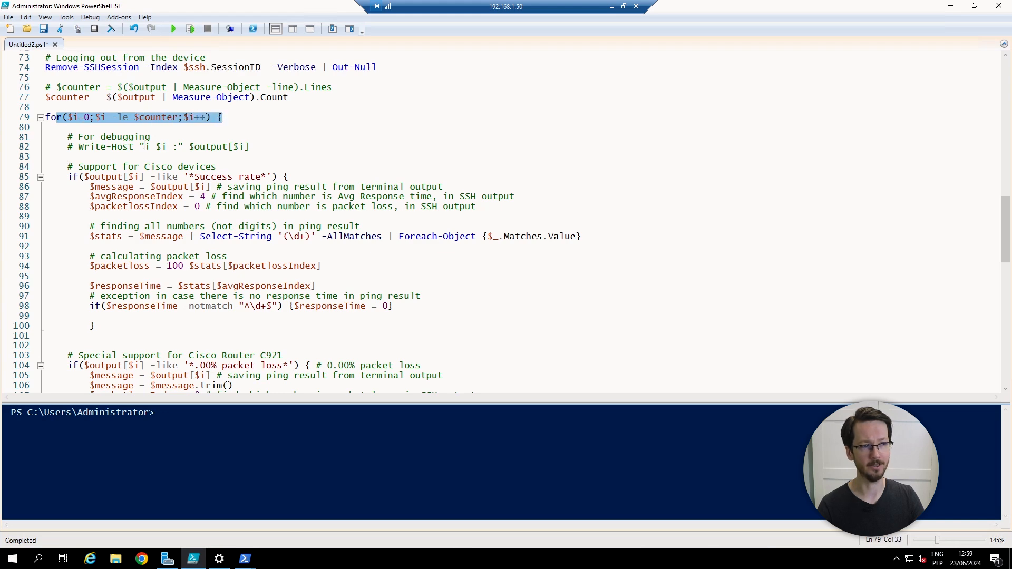
scroll(230, 207, "down", 1)
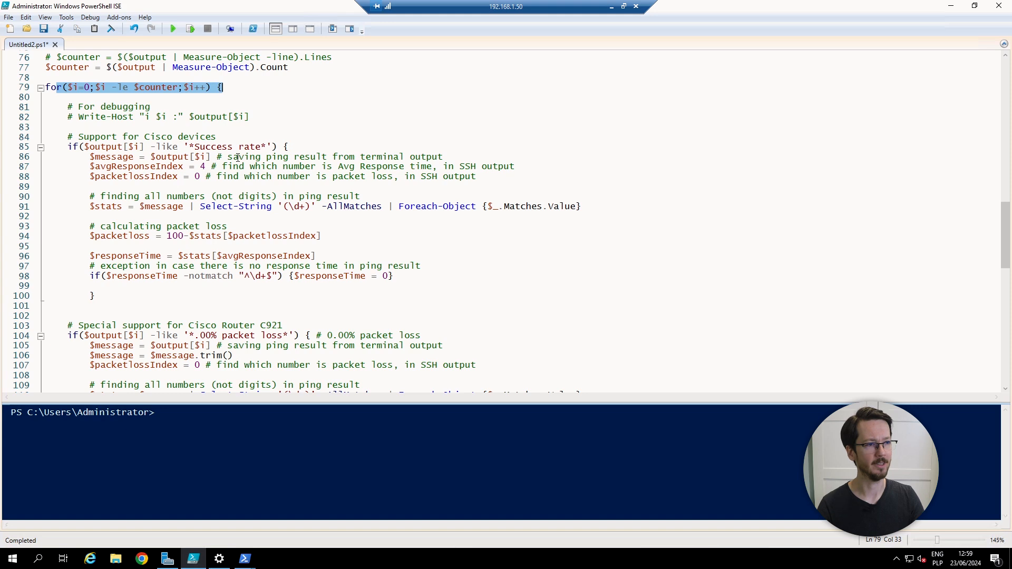
left_click_drag(191, 147, 262, 147)
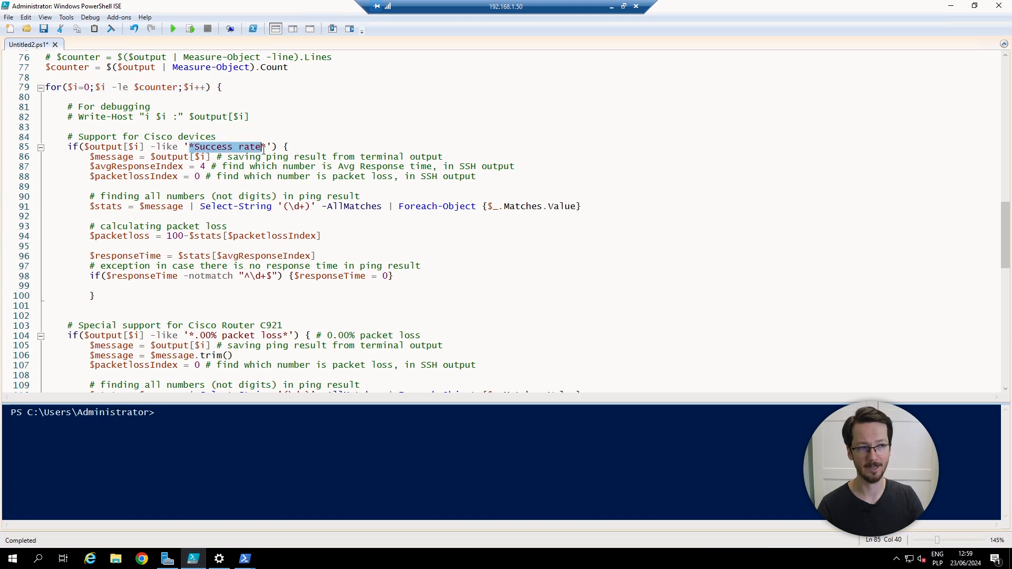
left_click_drag(279, 336, 206, 335)
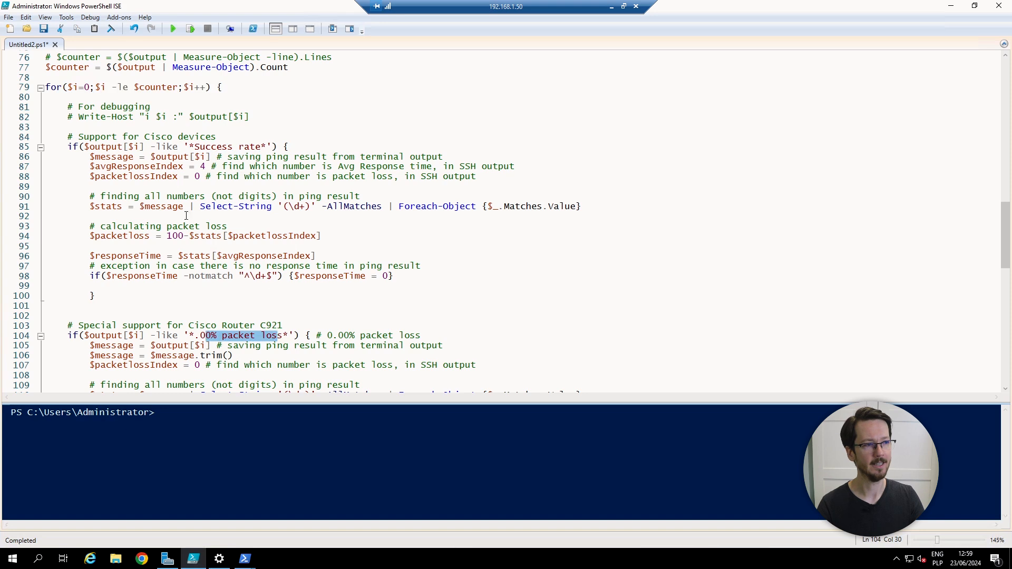
left_click(363, 234)
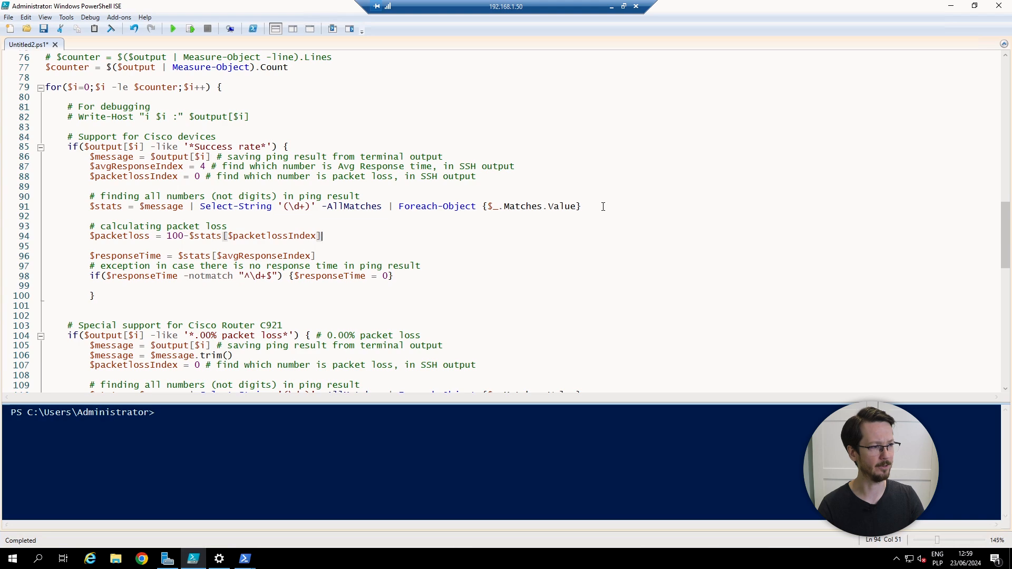
left_click_drag(603, 206, 11, 198)
left_click(385, 255)
scroll(386, 254, "down", 3)
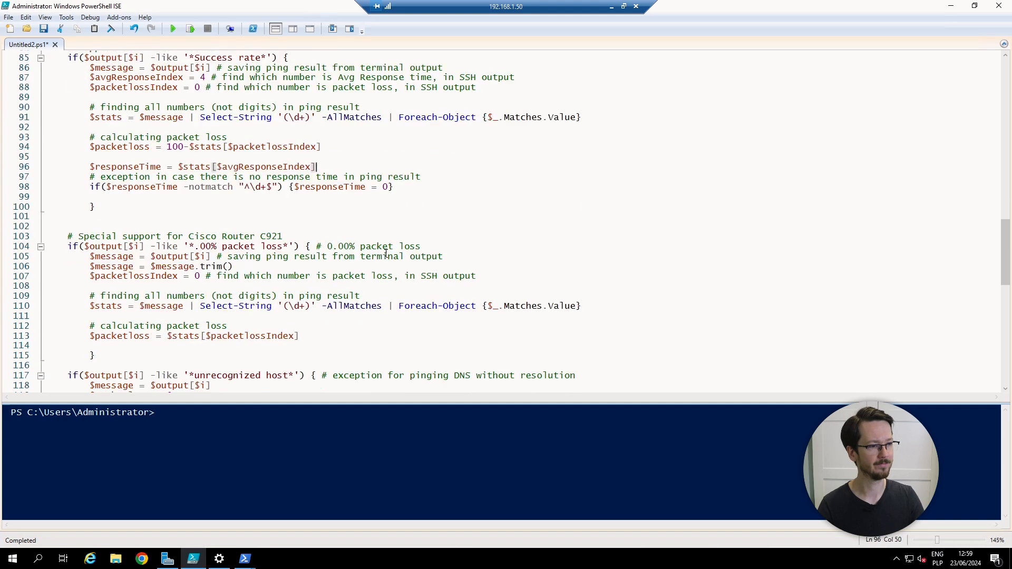
scroll(386, 253, "down", 3)
scroll(386, 254, "down", 1)
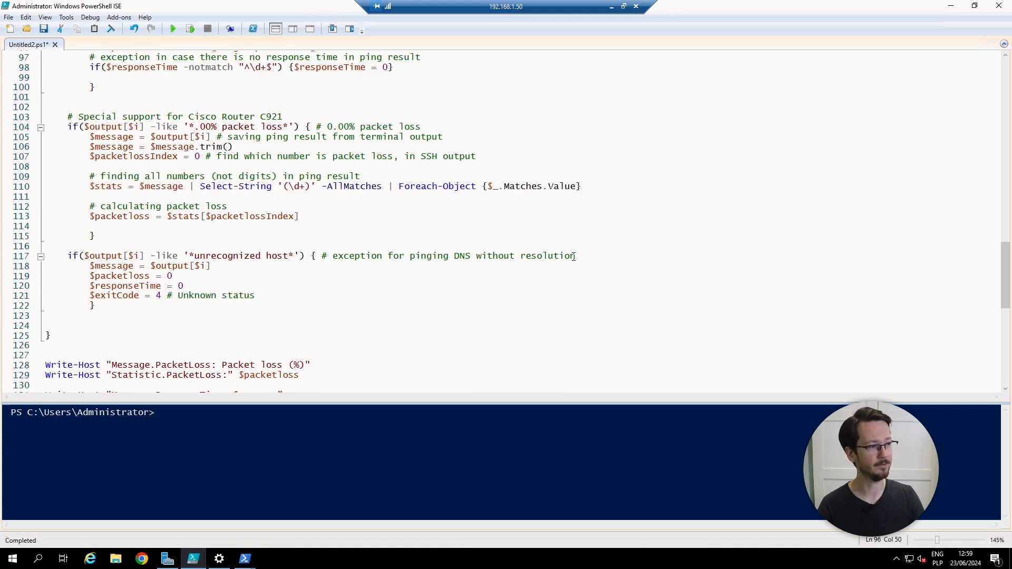
left_click_drag(573, 256, 47, 258)
left_click(251, 281)
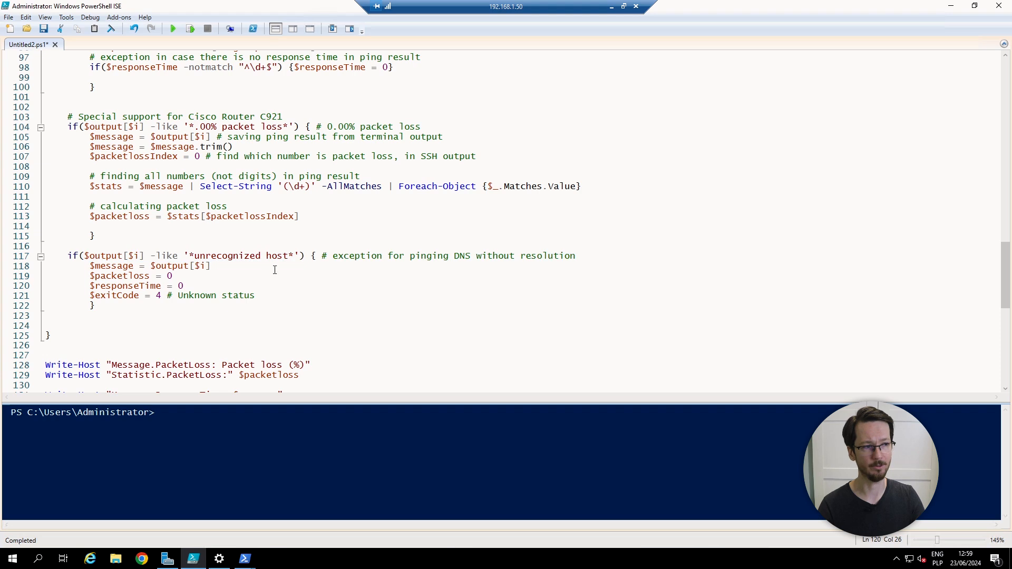
left_click_drag(289, 257, 194, 257)
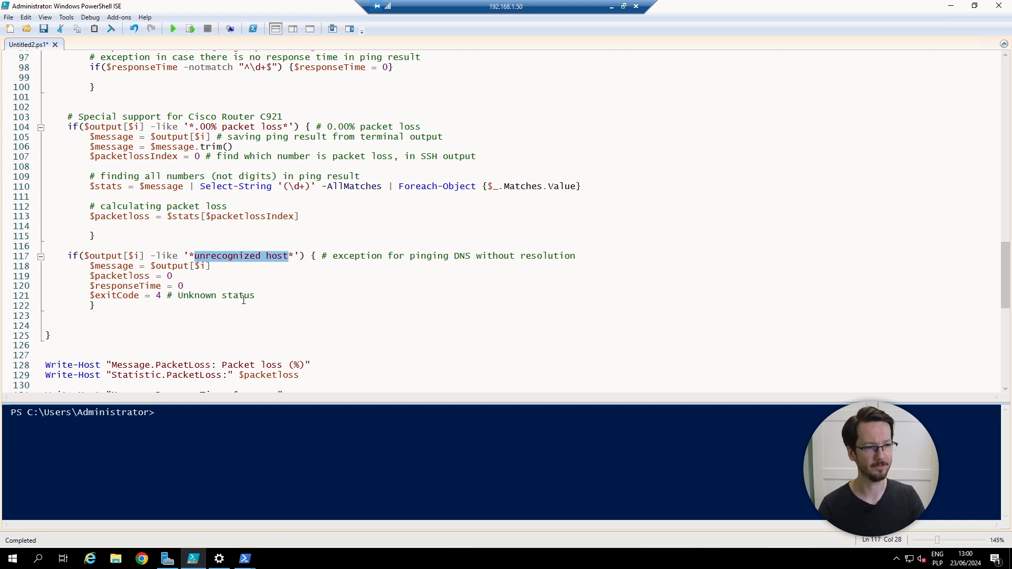
key("Down")
key("Down")
key("Down")
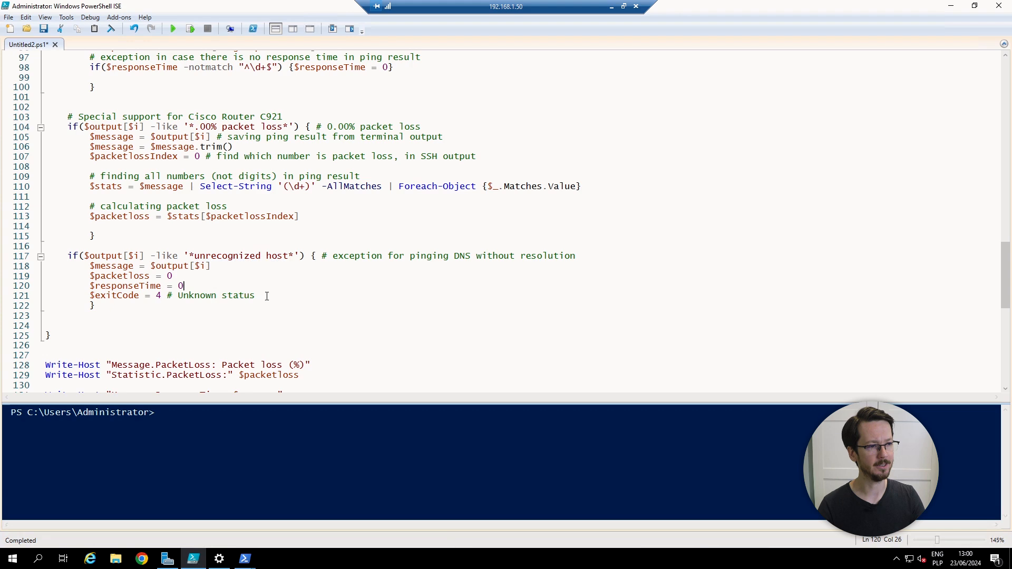
left_click_drag(261, 296, 45, 296)
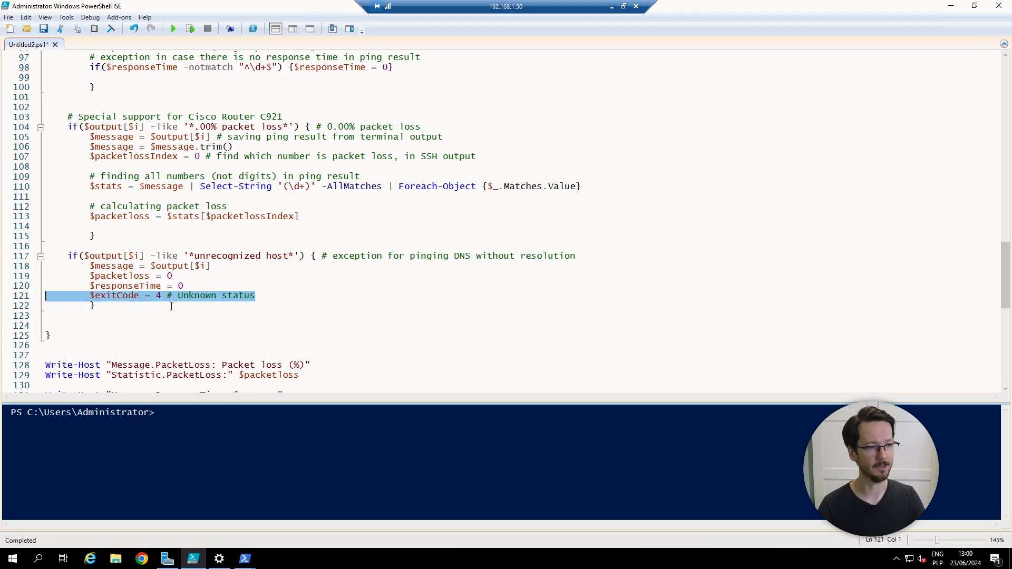
left_click(279, 267)
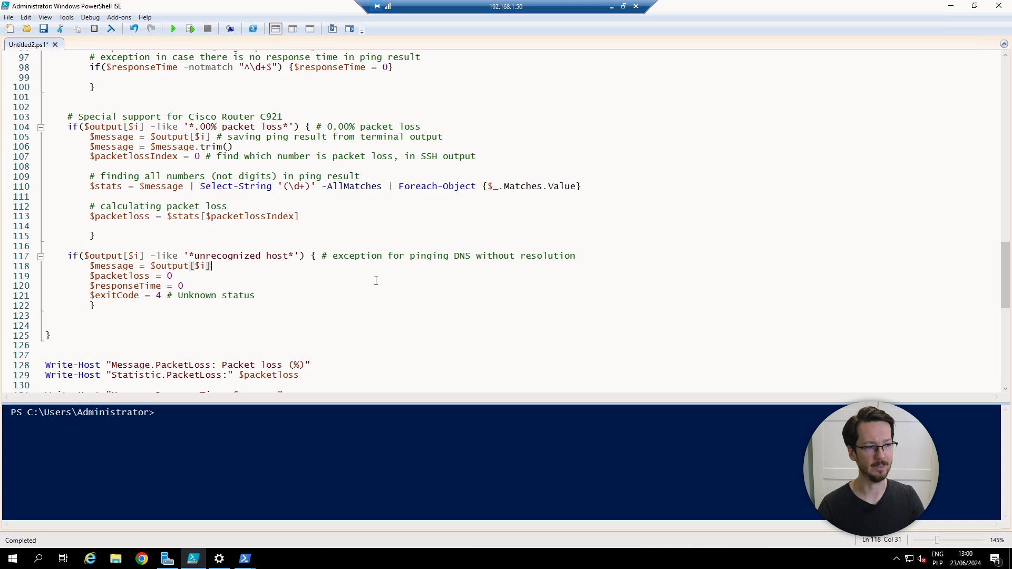
left_click_drag(257, 298, 30, 298)
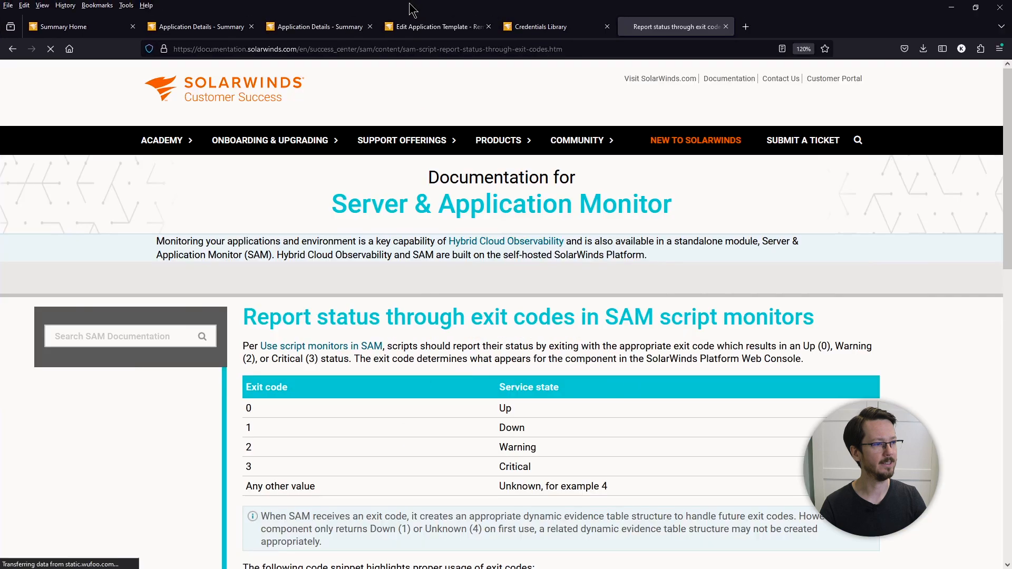
Step: Review the SAM exit-code table, then move Firefox aside to return to the script
scroll(451, 367, "down", 2)
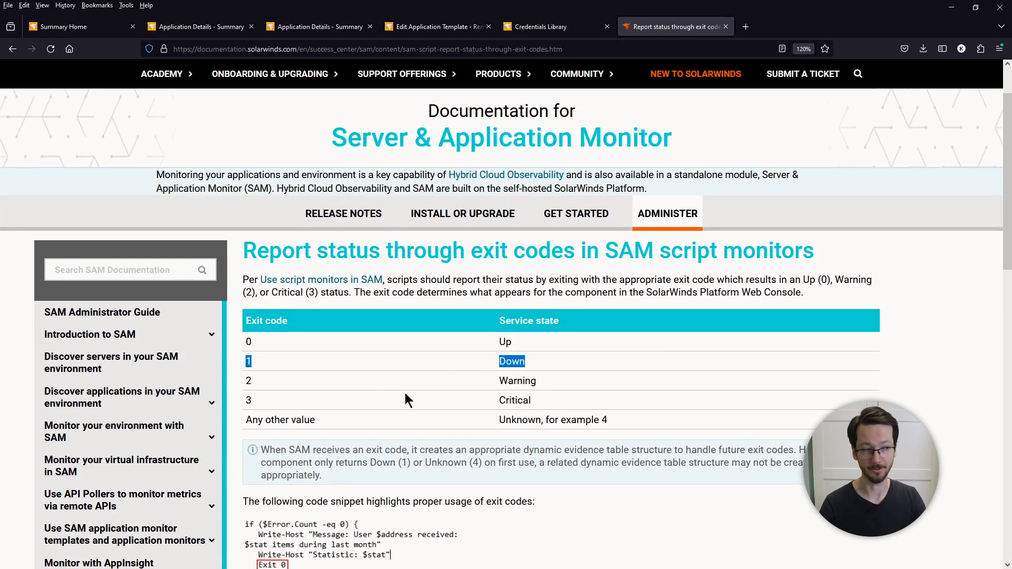
left_click(585, 412)
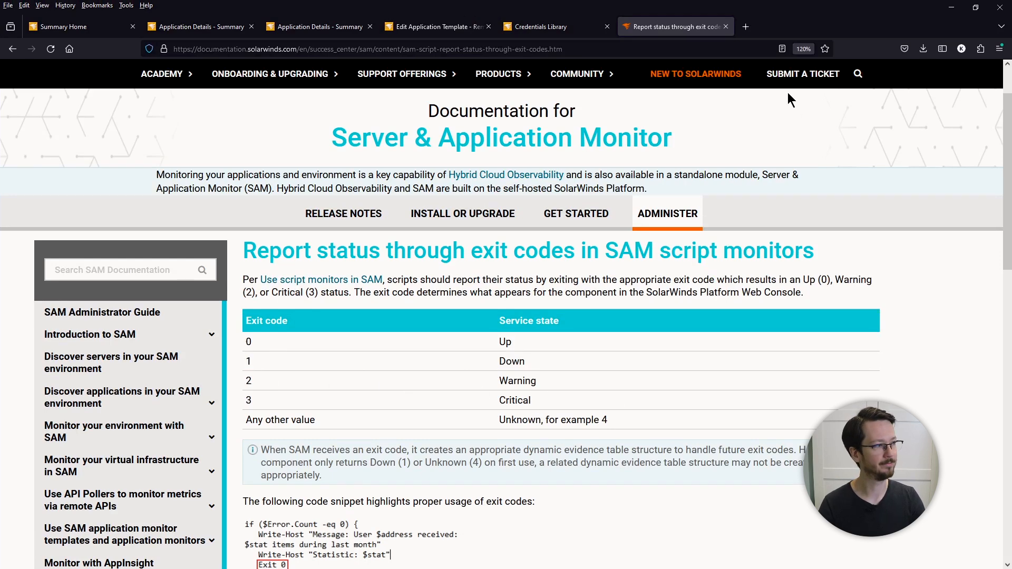
left_click_drag(868, 6, 1, 351)
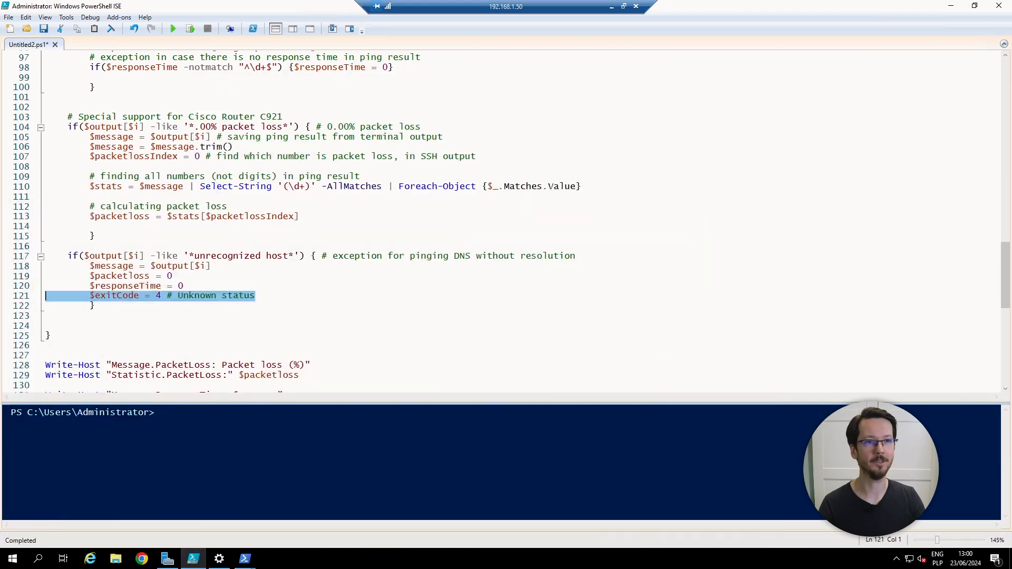
left_click(216, 315)
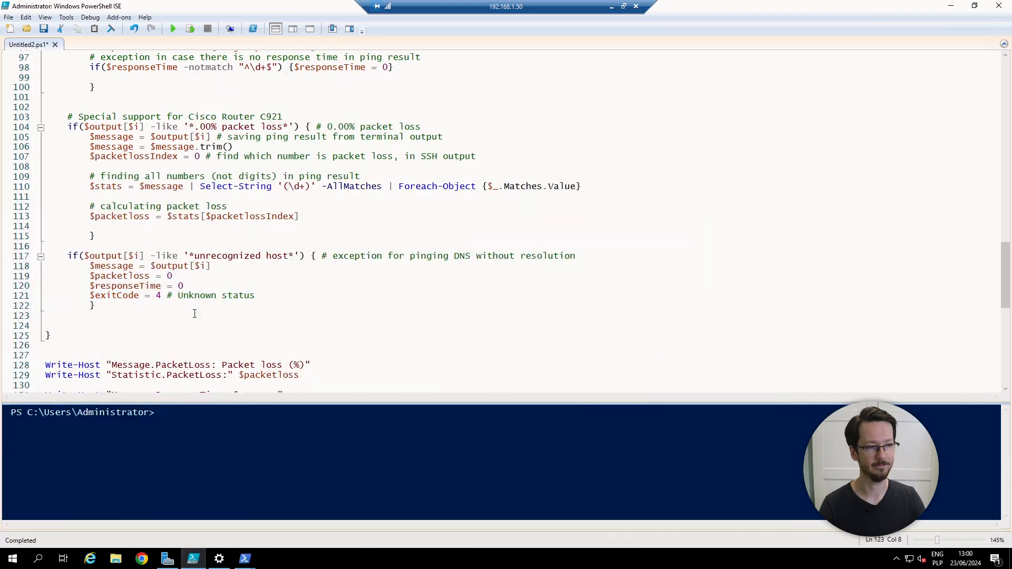
scroll(126, 342, "down", 3)
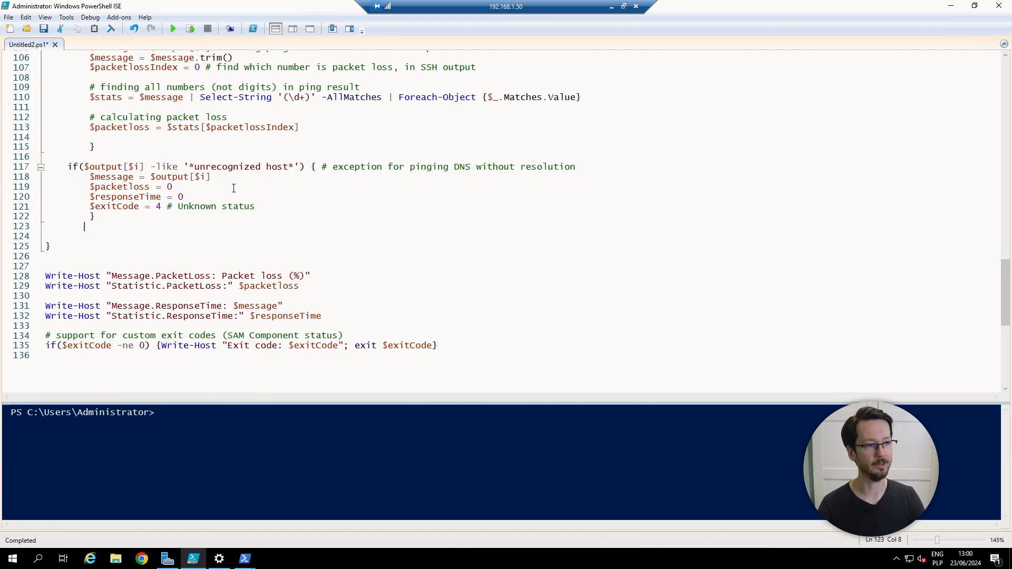
left_click_drag(333, 316, 46, 275)
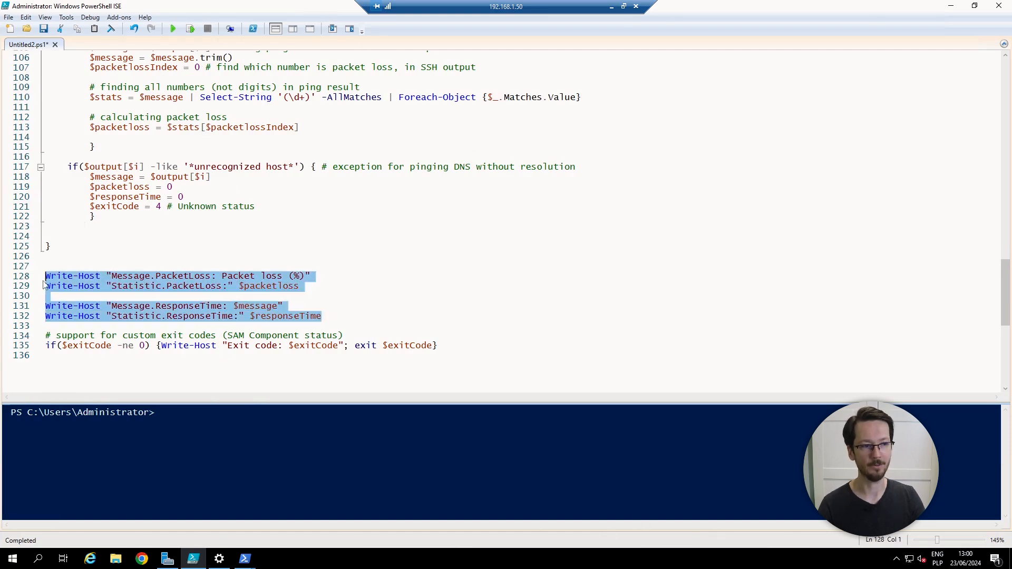
double_click(139, 277)
double_click(140, 290)
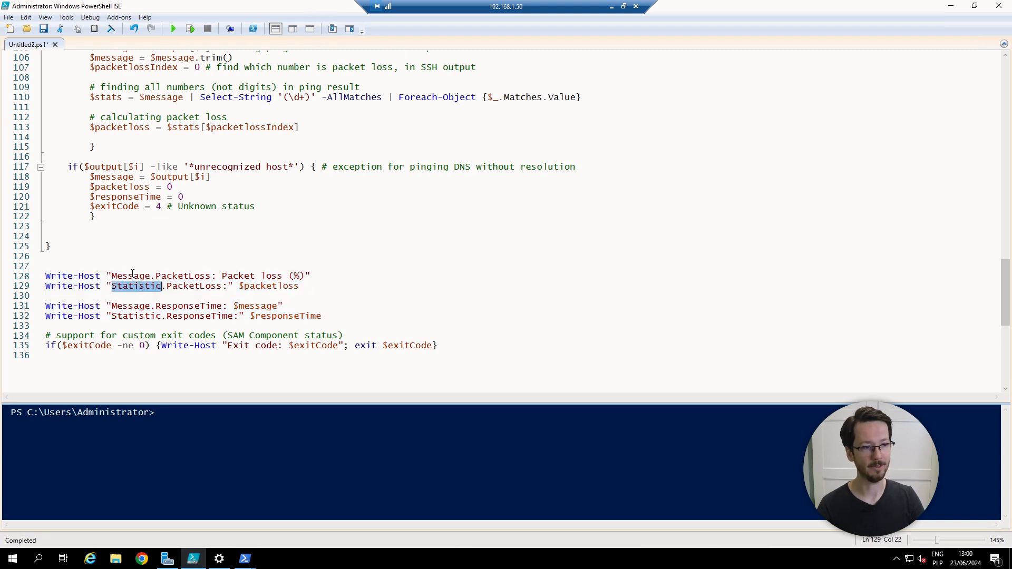
left_click_drag(314, 286, 41, 280)
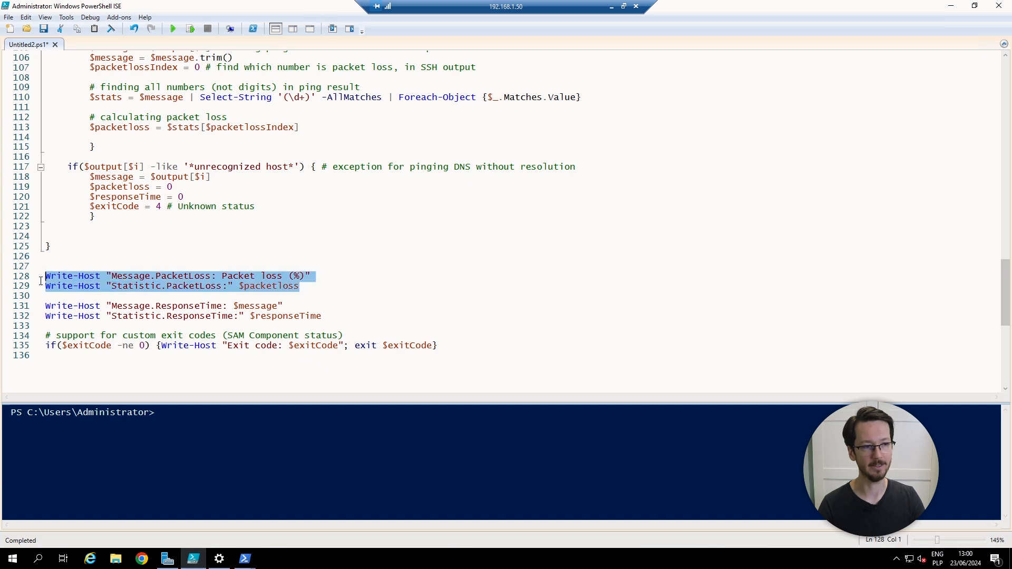
left_click(182, 268)
left_click(301, 286)
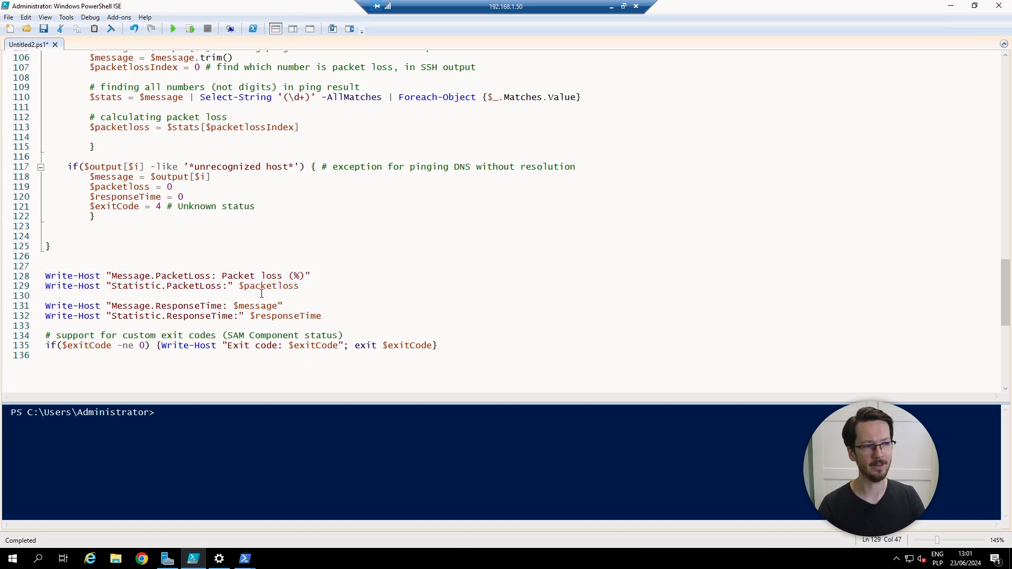
left_click_drag(311, 276, 44, 277)
double_click(131, 276)
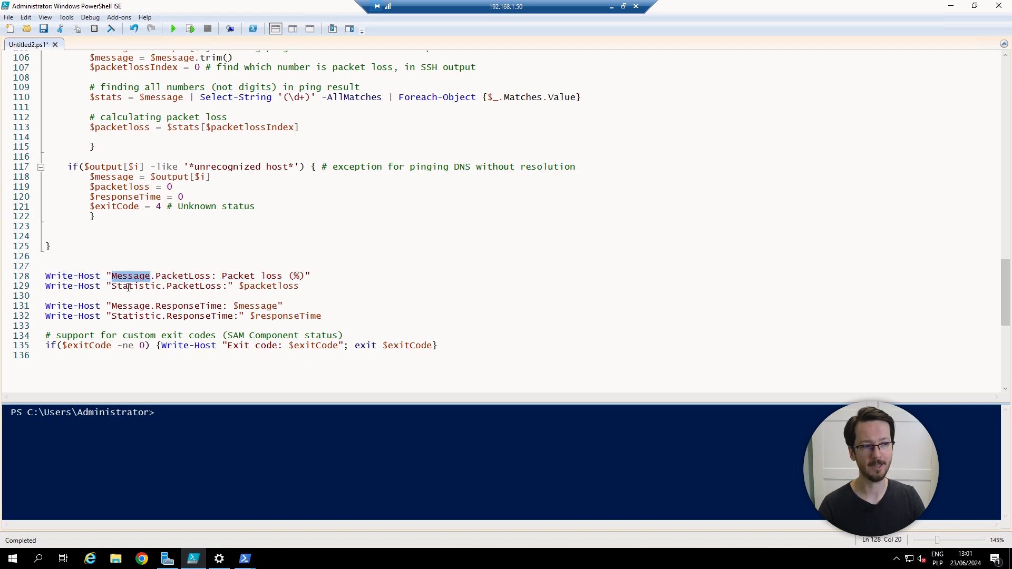
double_click(186, 277)
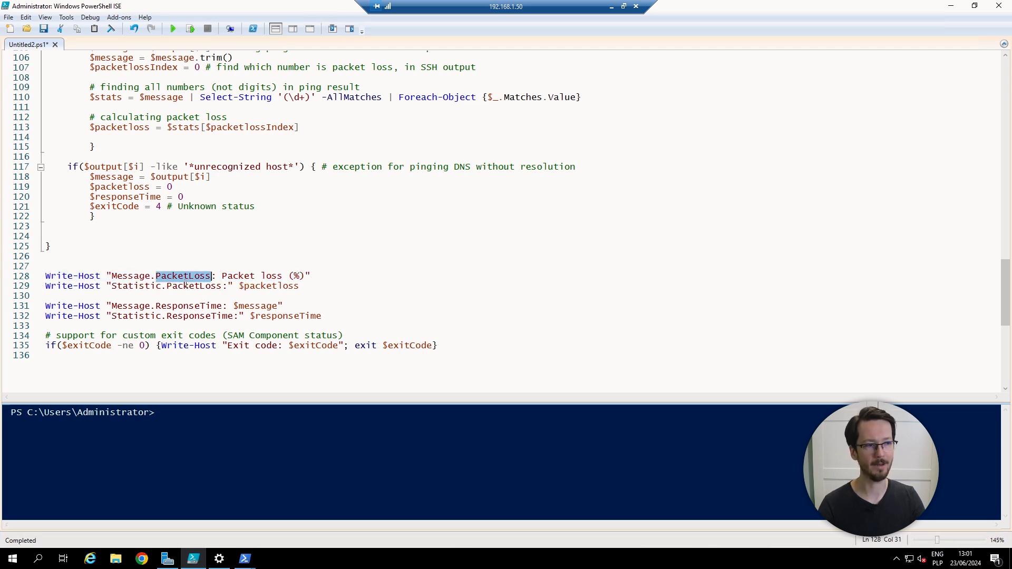
double_click(133, 276)
double_click(138, 285)
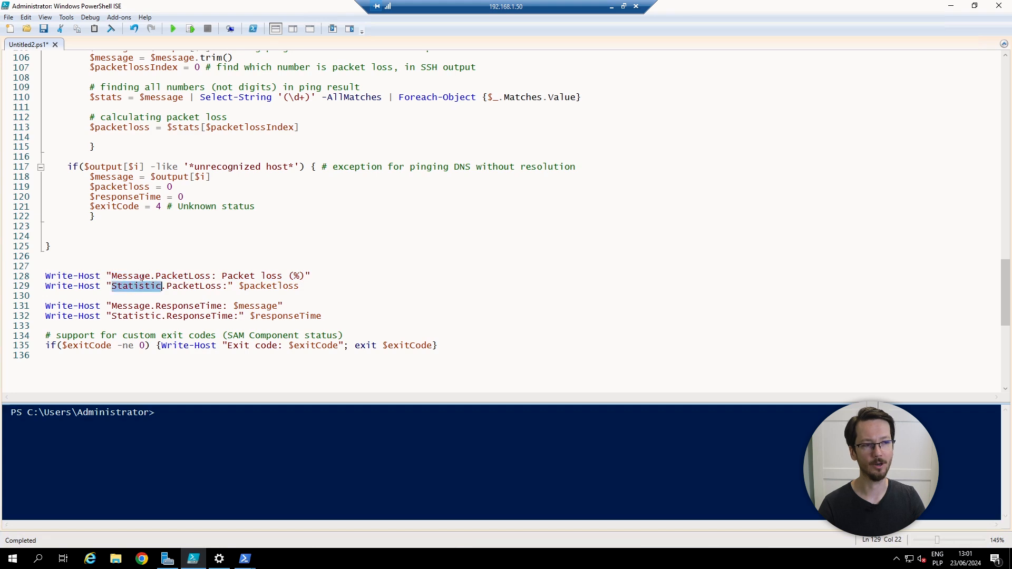
double_click(266, 286)
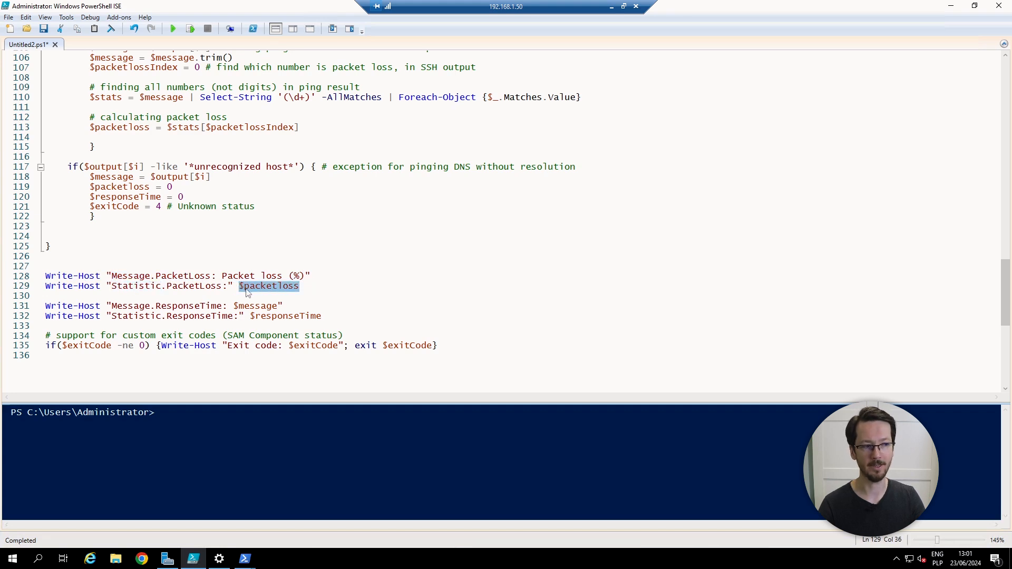
left_click(319, 276)
left_click_drag(319, 277, 223, 275)
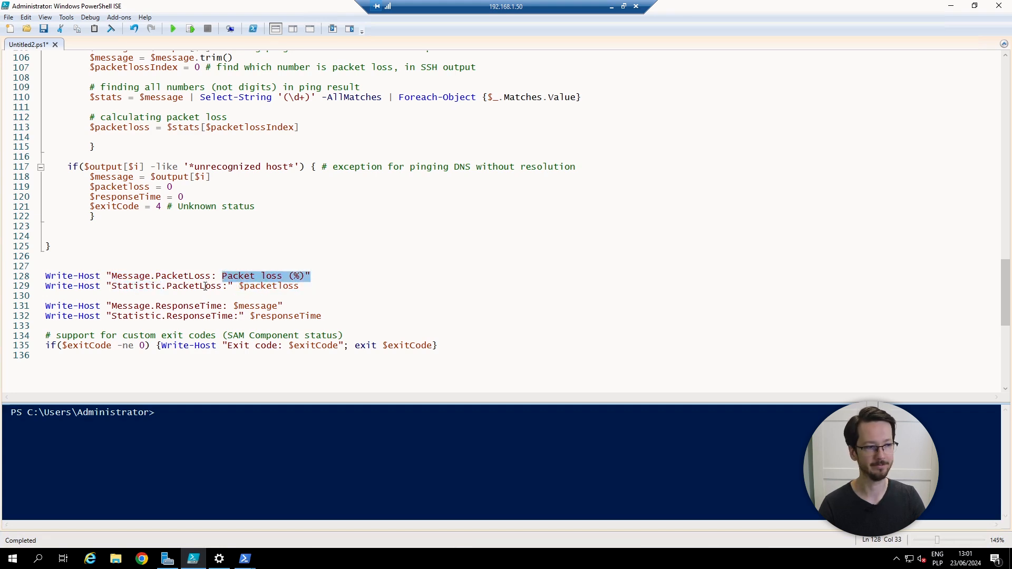
left_click(220, 370)
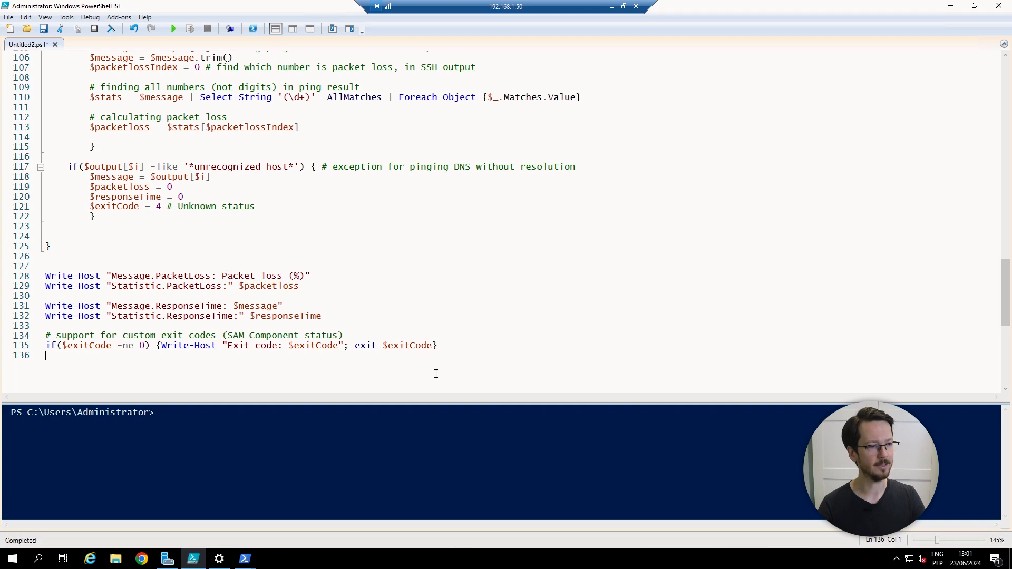
left_click_drag(473, 344, 44, 347)
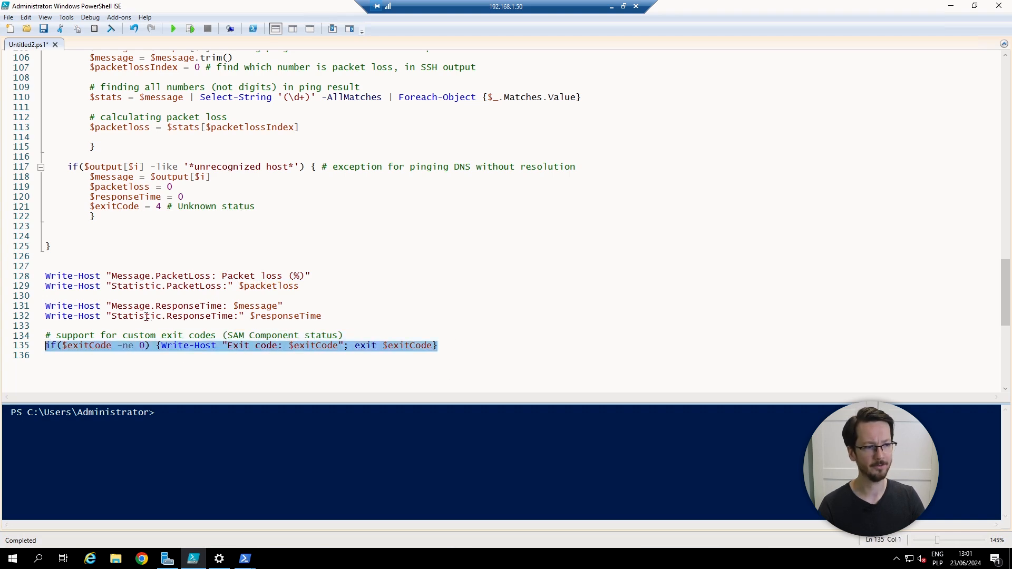
left_click_drag(433, 346, 355, 345)
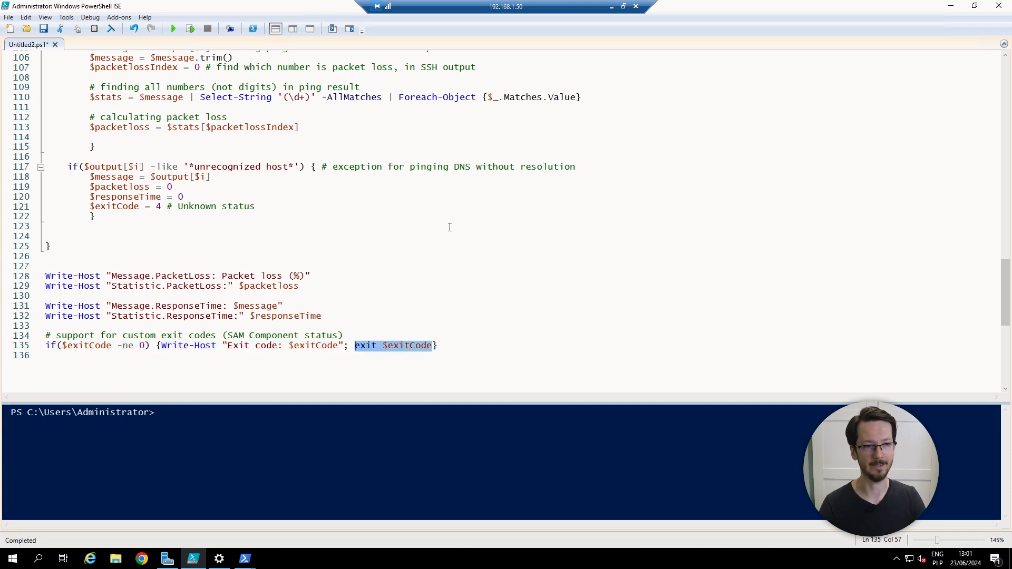
left_click(161, 235)
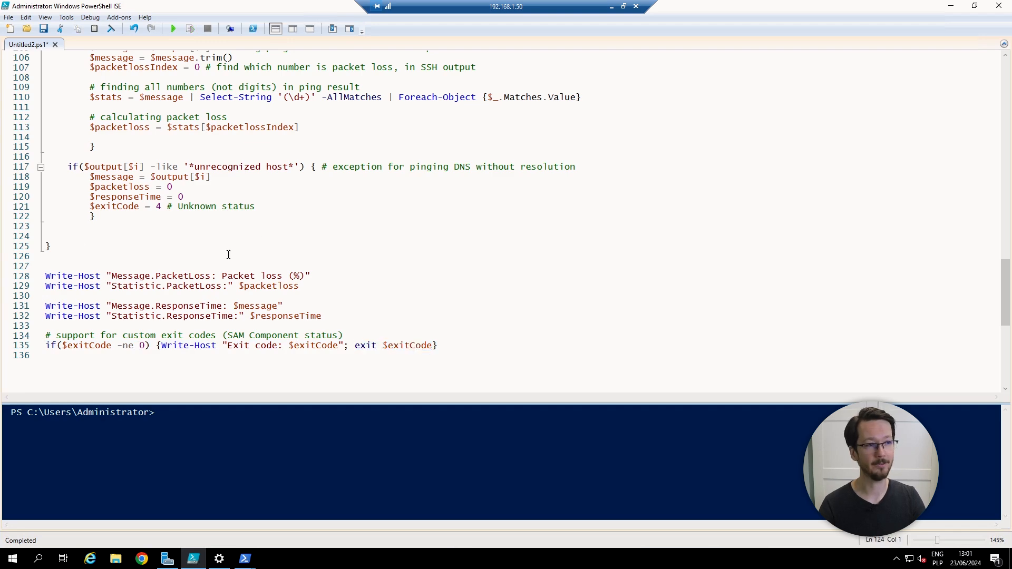
Step: Walk through $error.Clear(), the Posh-SSH comment and $counter, then bring back the exit-code documentation
scroll(228, 255, "up", 5)
scroll(228, 254, "up", 16)
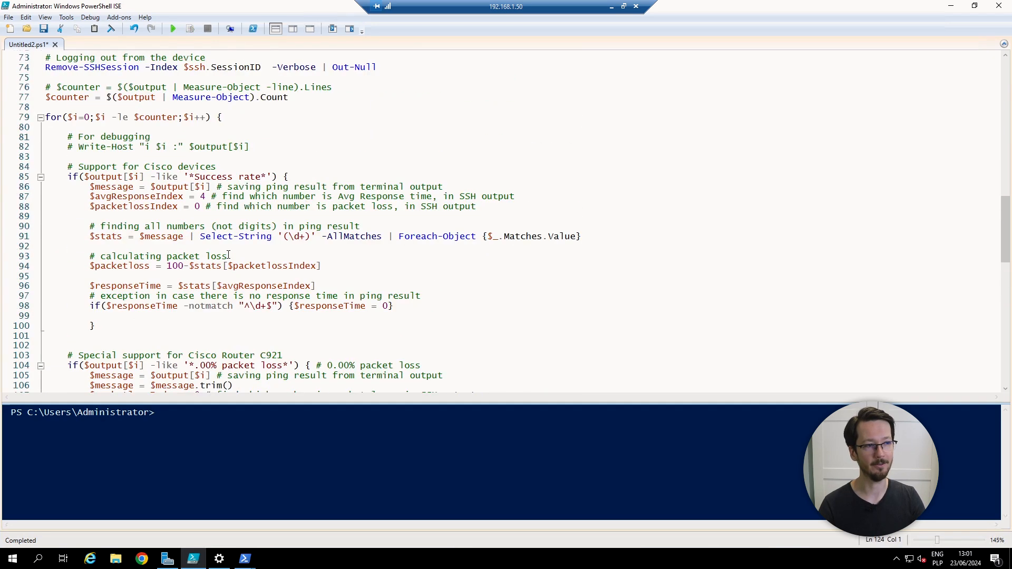
scroll(228, 255, "up", 14)
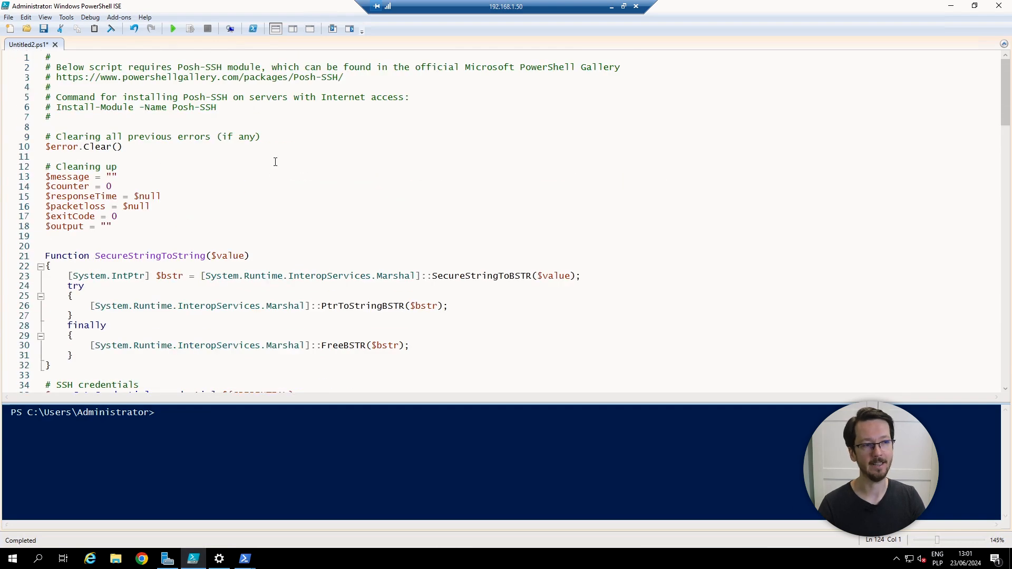
left_click(275, 161)
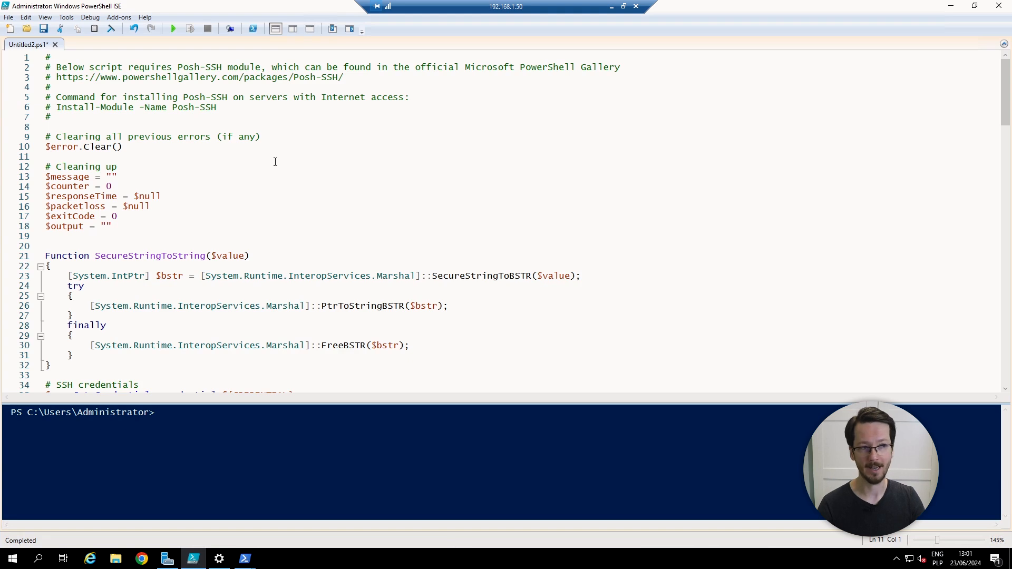
left_click(302, 133)
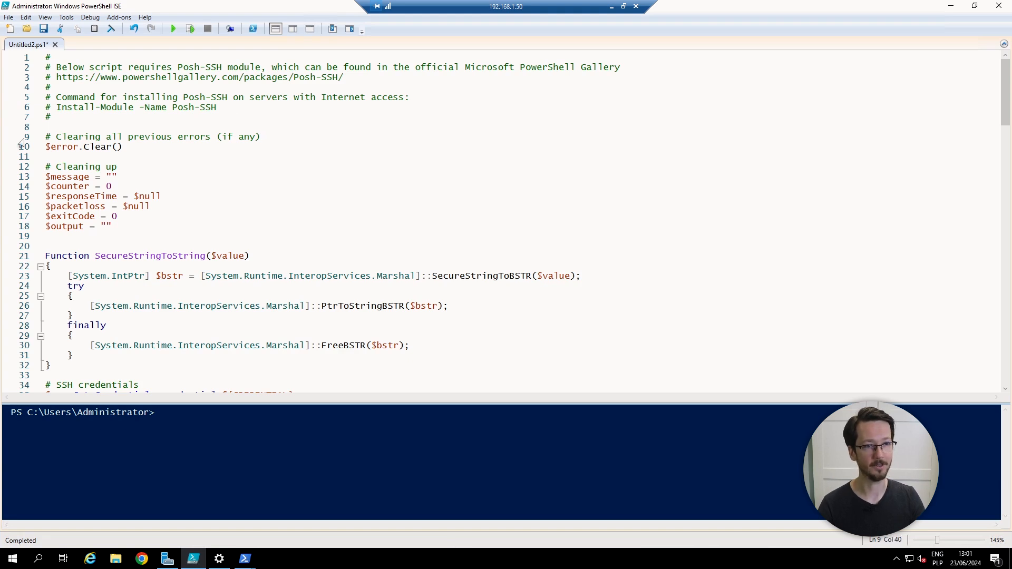
left_click(192, 116)
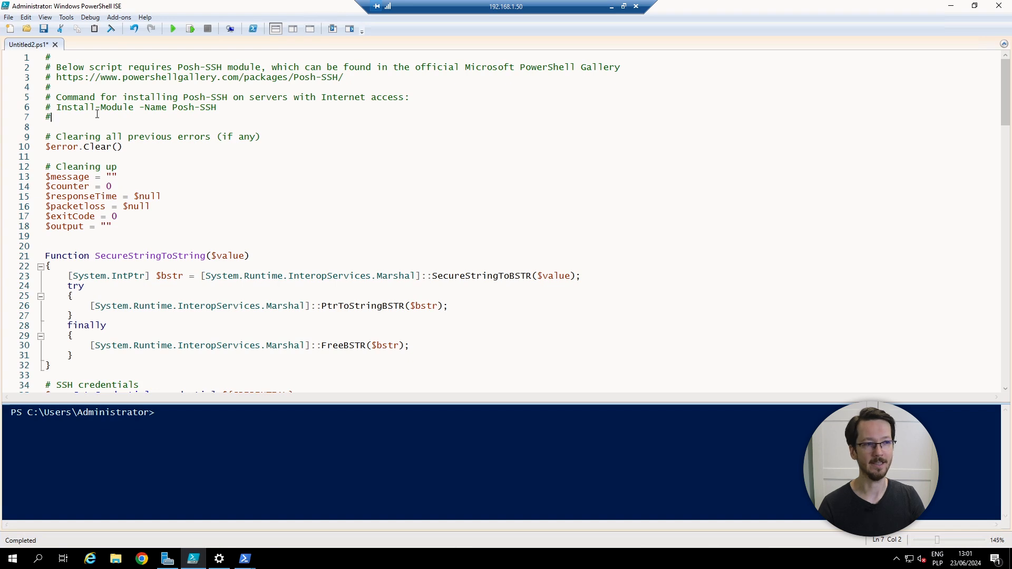
left_click(204, 187)
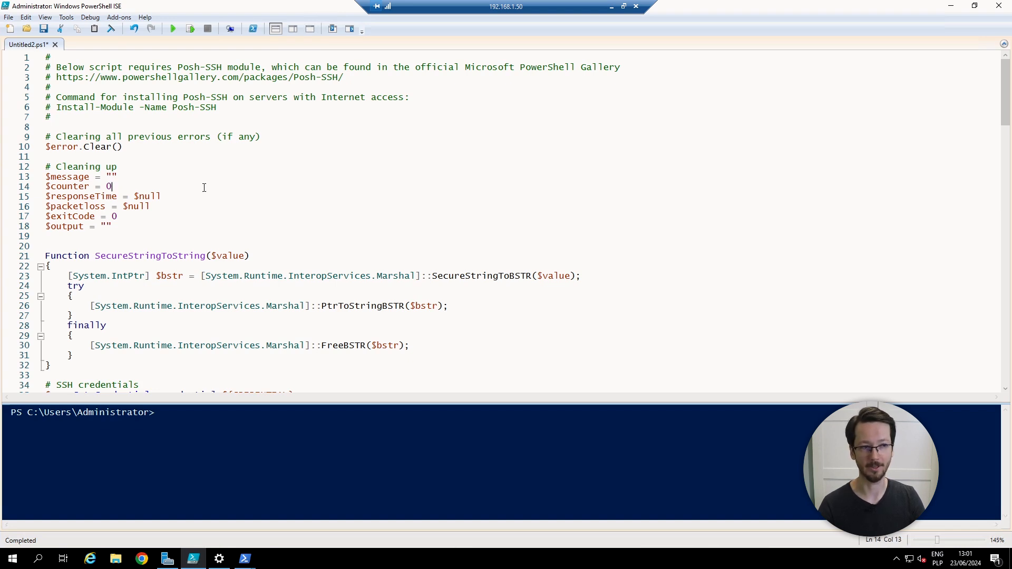
scroll(205, 200, "down", 7)
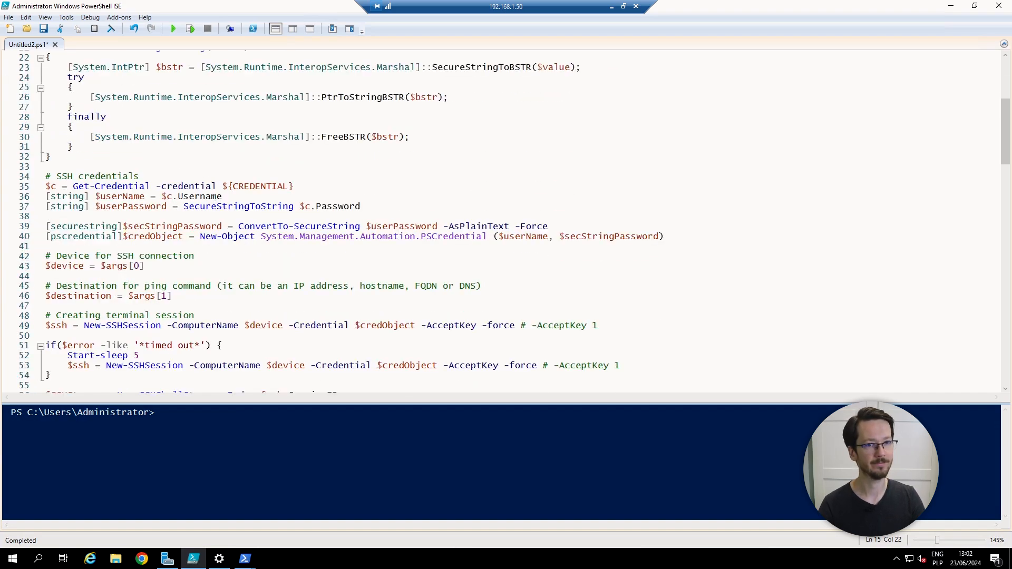
left_click_drag(504, 568, 495, 0)
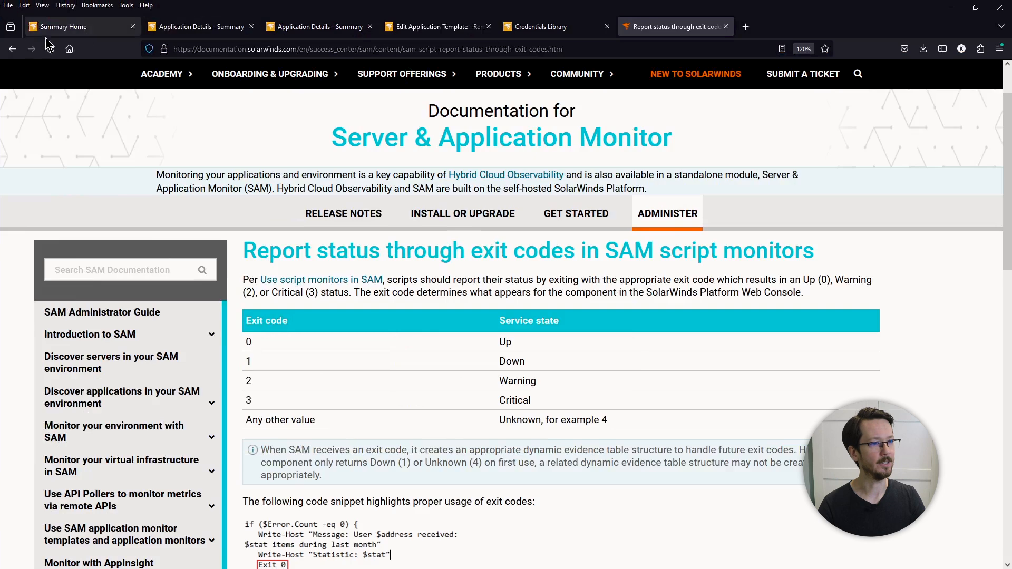
Step: Switch to Router2's Remote Ping (Cisco) details and zoom the page out to show 100% packet loss
left_click(213, 29)
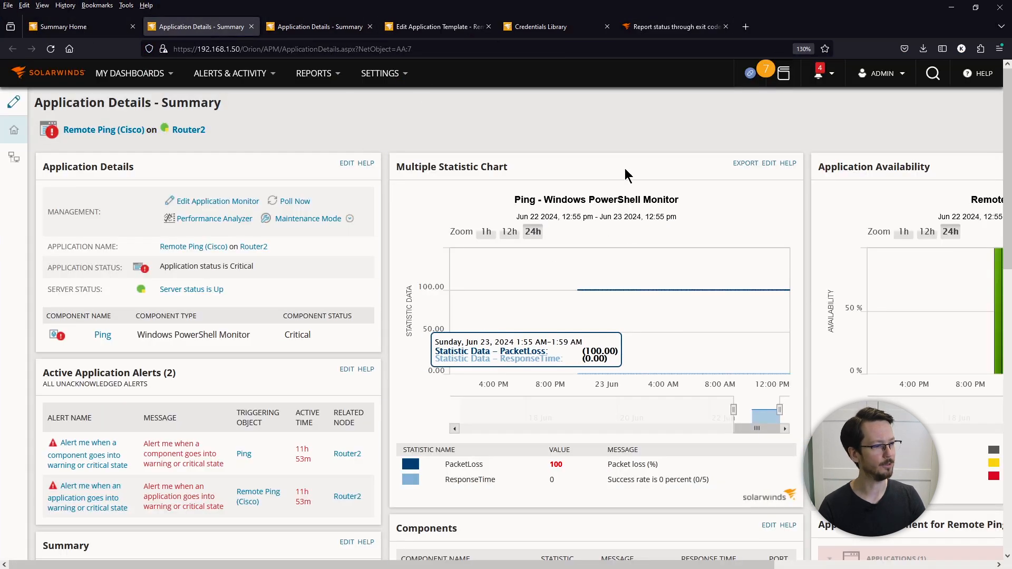
key("ctrl+minus")
key("ctrl+minus")
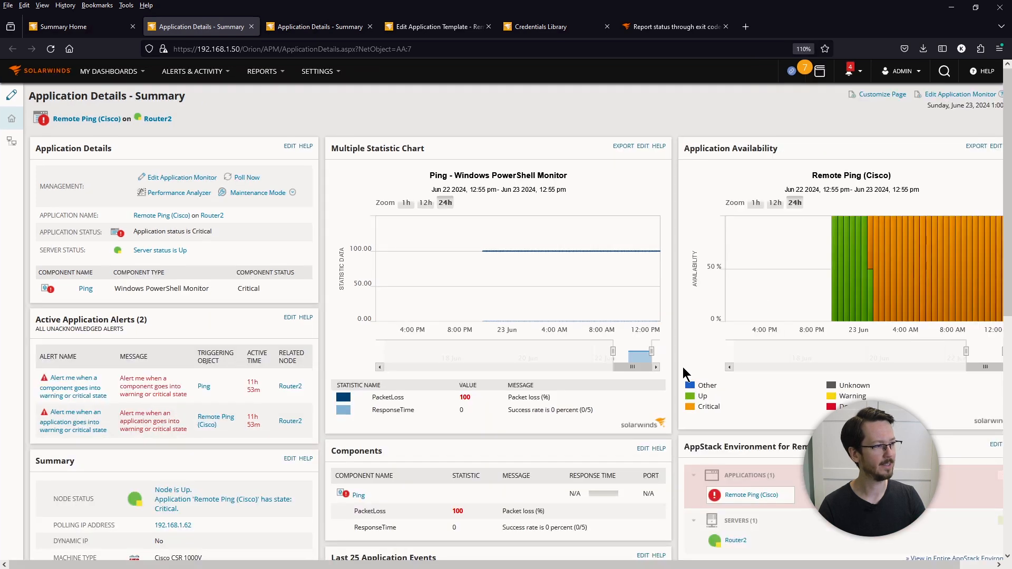
mouse_move(522, 283)
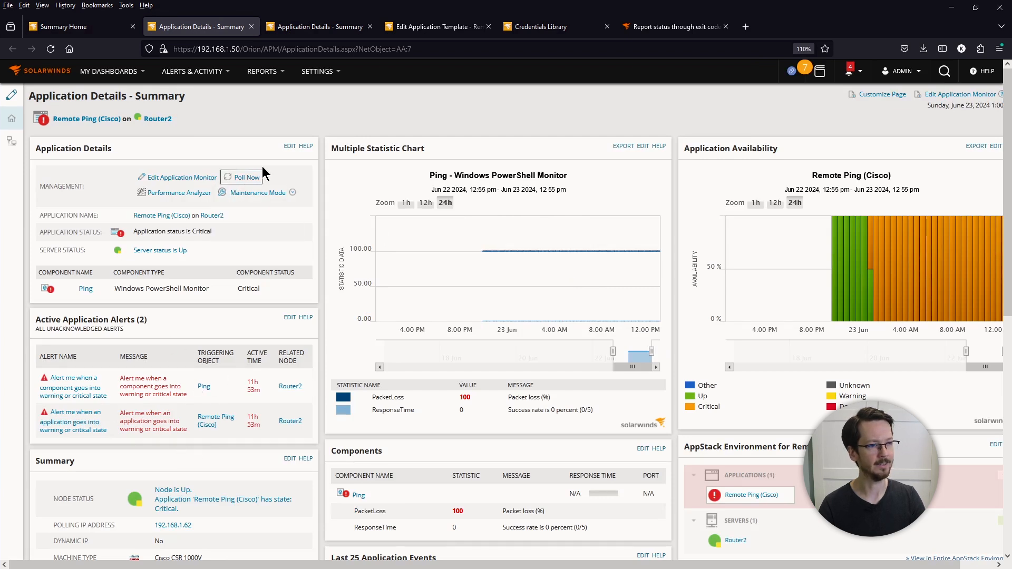
Step: Open Router1's Remote Ping details, zoom the ping chart from Jun 22 10:15 pm, and enlarge the page
left_click(324, 38)
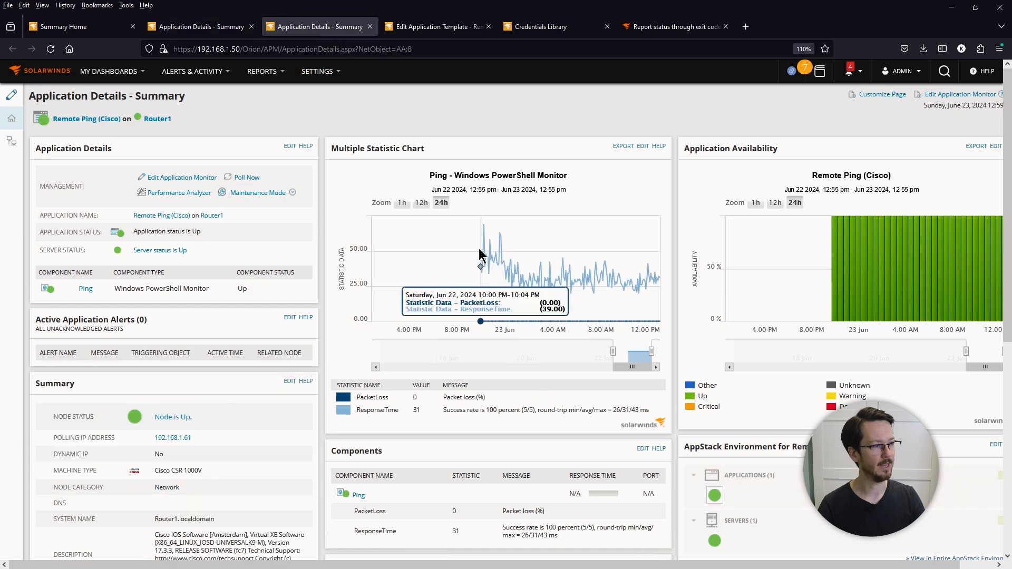
left_click_drag(669, 287, 649, 283)
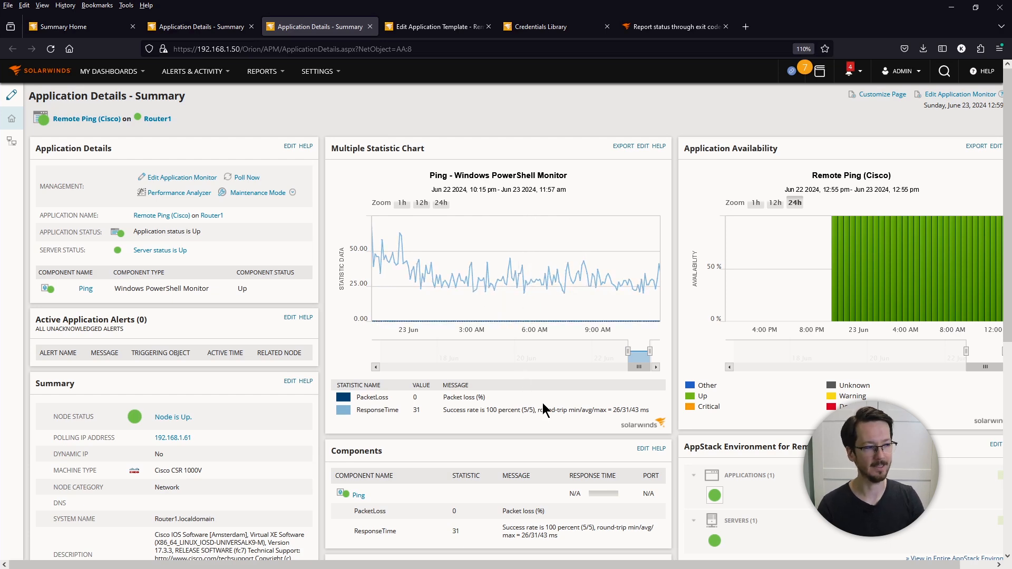
key("ctrl+plus")
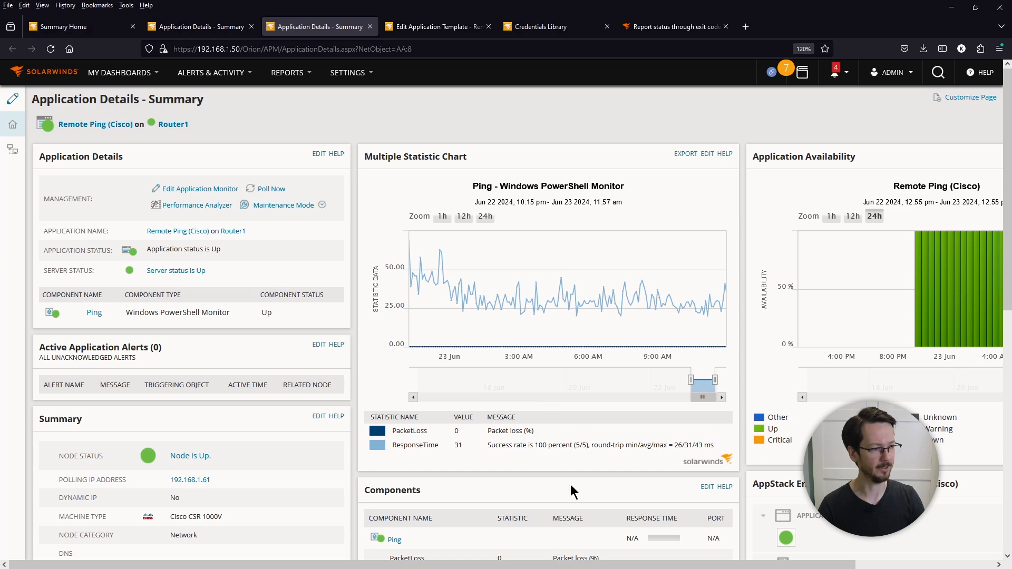
Step: Highlight the ResponseTime value 31 and the ping success-rate and round-trip message
double_click(457, 445)
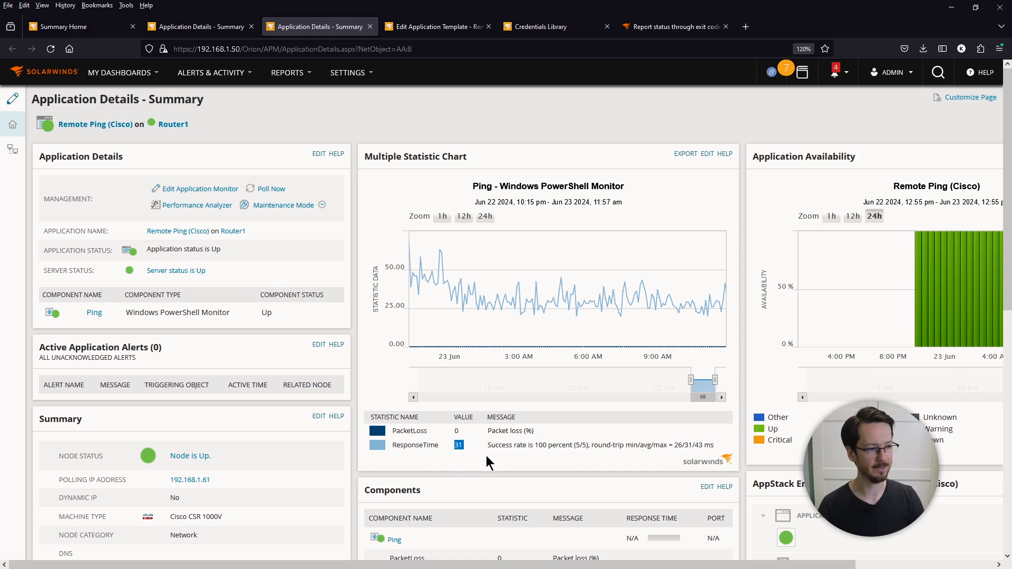
mouse_move(485, 446)
left_mouse_down()
mouse_move(668, 443)
mouse_move(725, 455)
mouse_move(485, 451)
left_mouse_up()
left_click(596, 457)
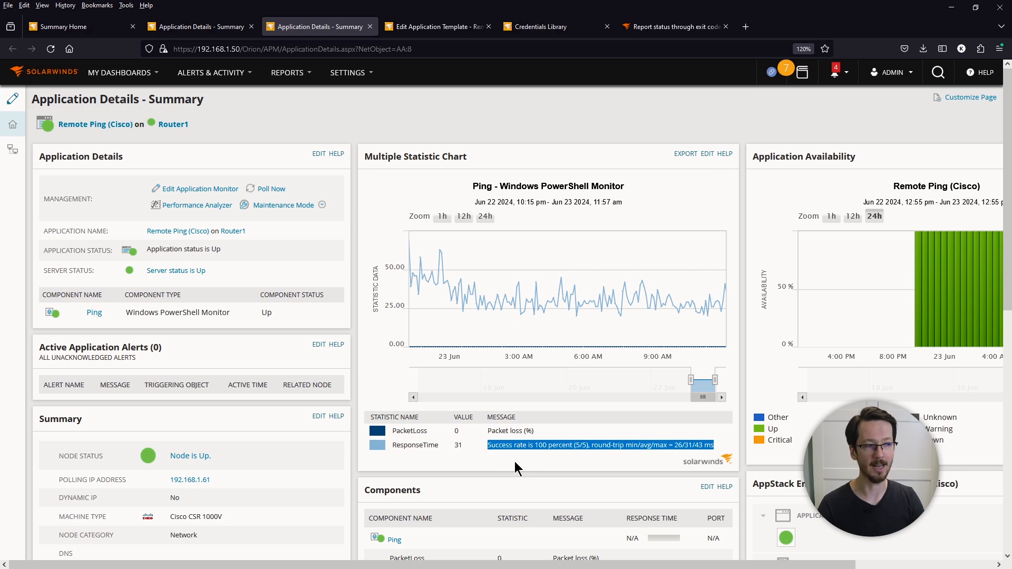
left_click(521, 461)
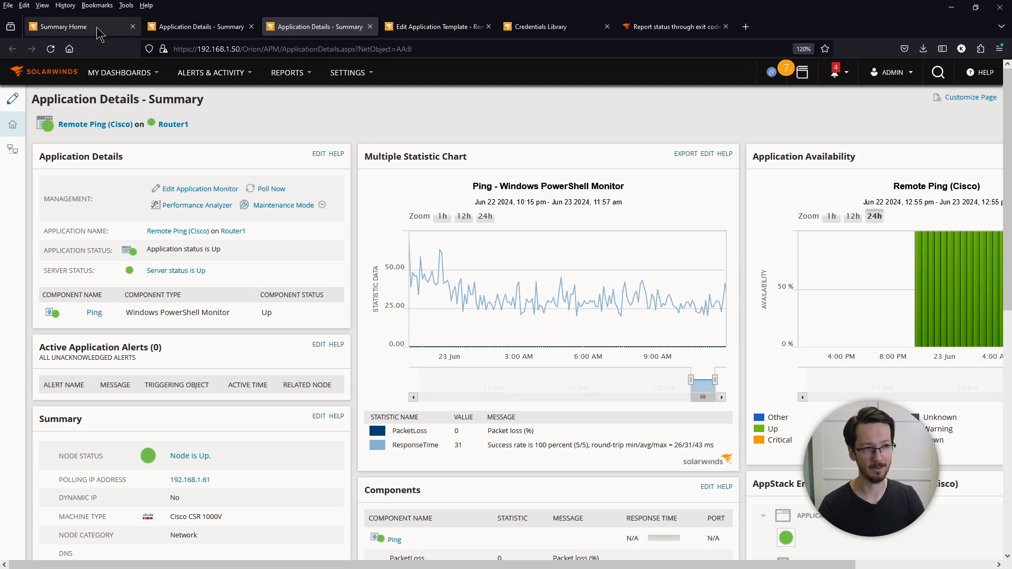
Step: Go to All Settings > SAM Settings > Manage Application Monitor Templates
left_click(340, 72)
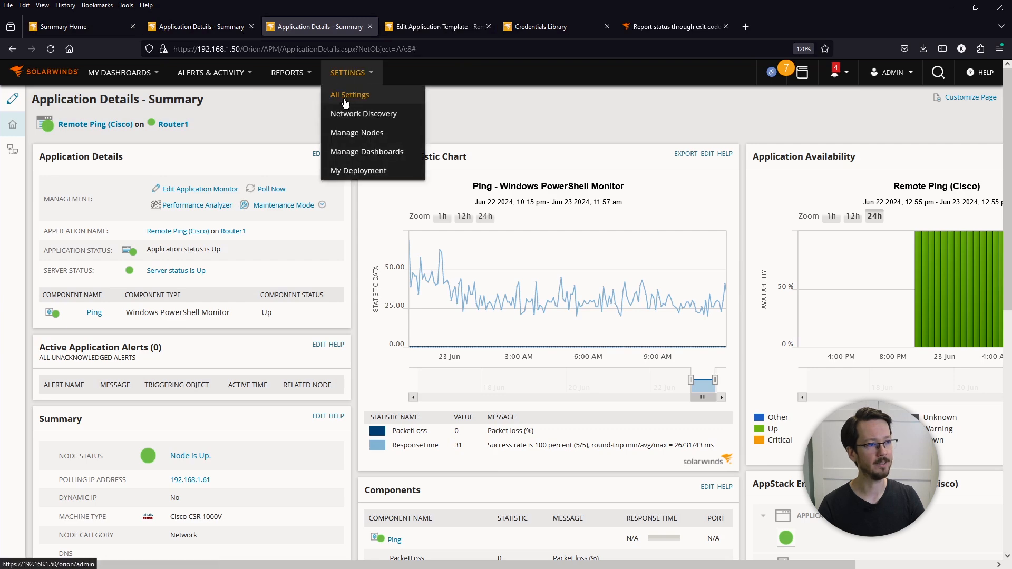
left_click(347, 100)
scroll(318, 446, "down", 1)
scroll(317, 446, "down", 5)
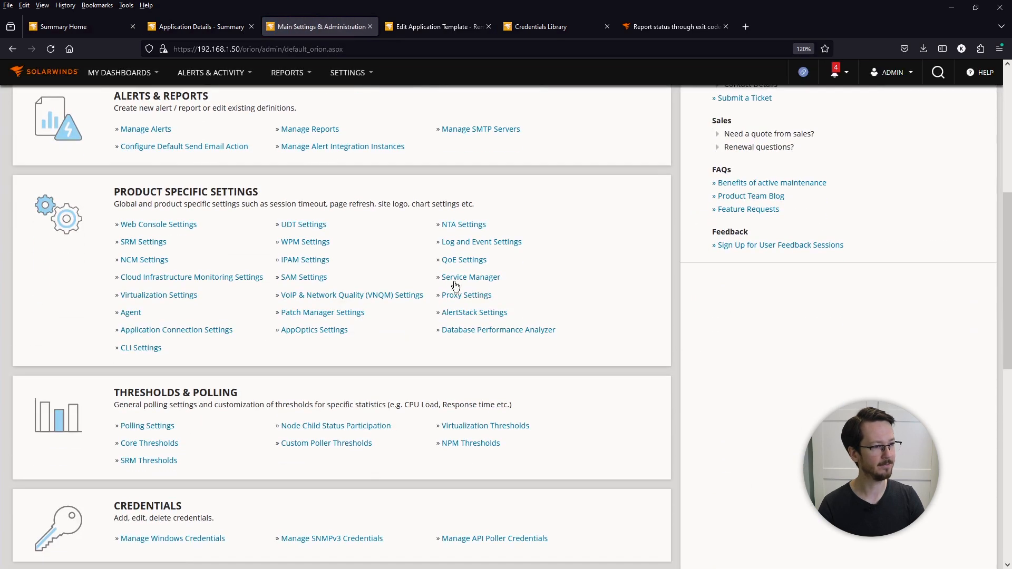
left_click(312, 276)
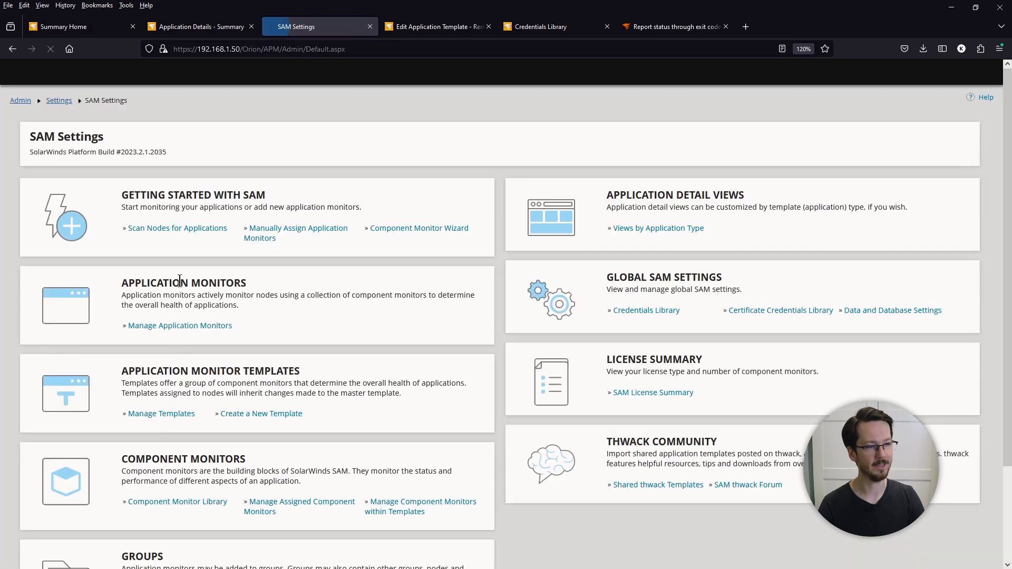
left_click(162, 414)
Step: Search 'remote' and tick the Cisco, Forti, Juniper and MikroTik Remote Ping templates, checking Import/Export
left_click(898, 187)
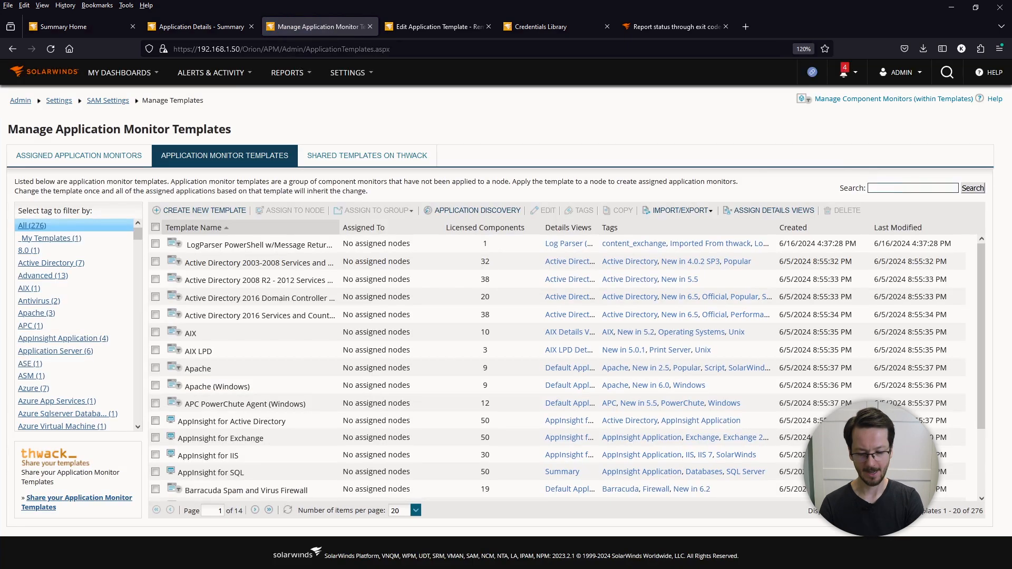
type("remote")
key("Return")
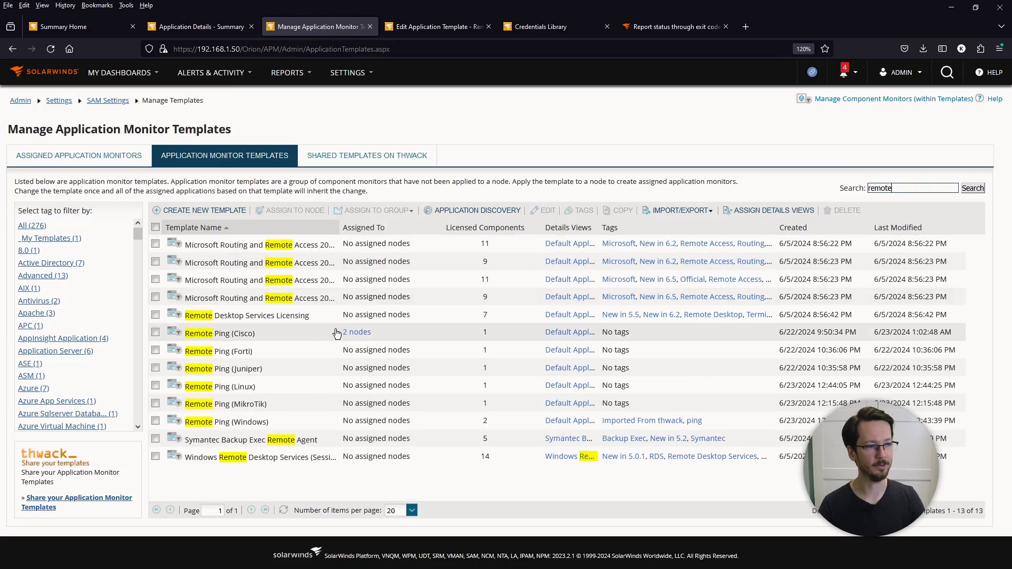
left_click(154, 332)
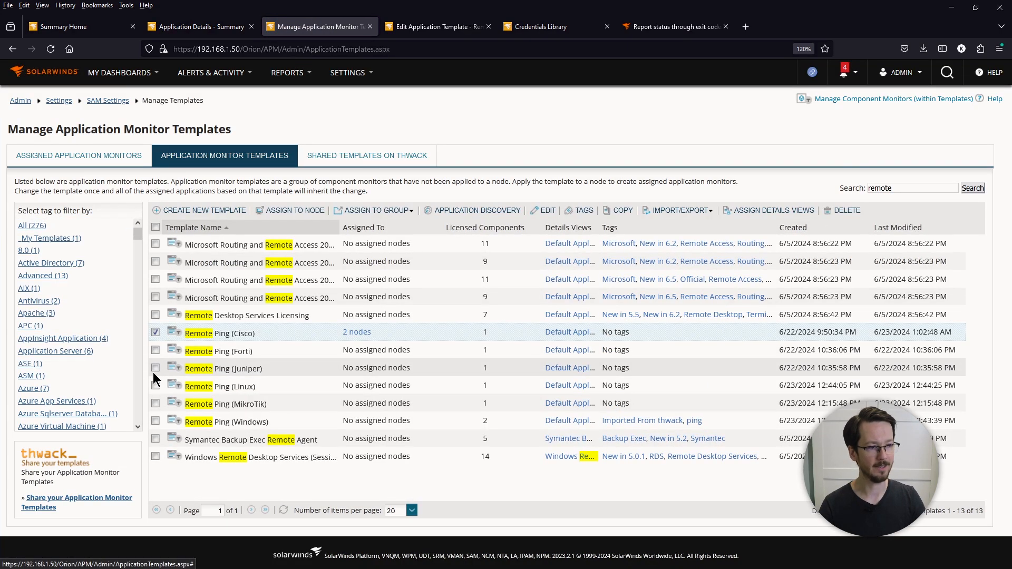
left_click(153, 372)
left_click(152, 353)
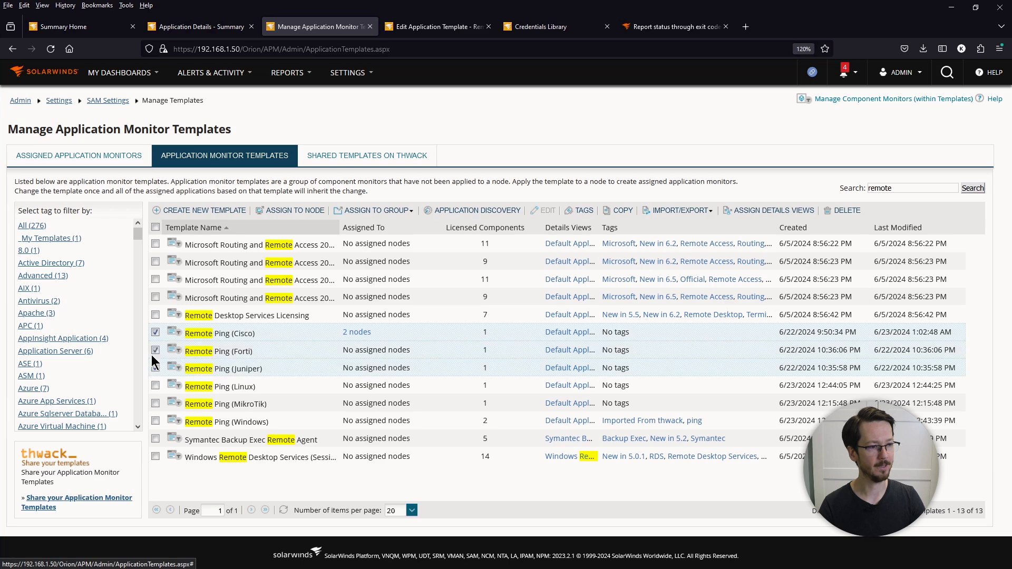
left_click(155, 401)
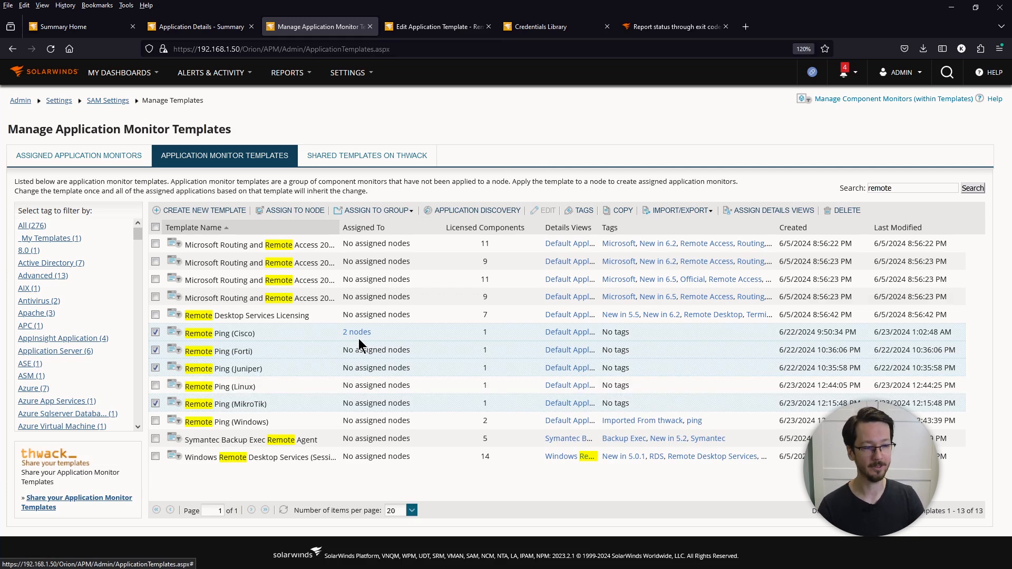
left_click(686, 214)
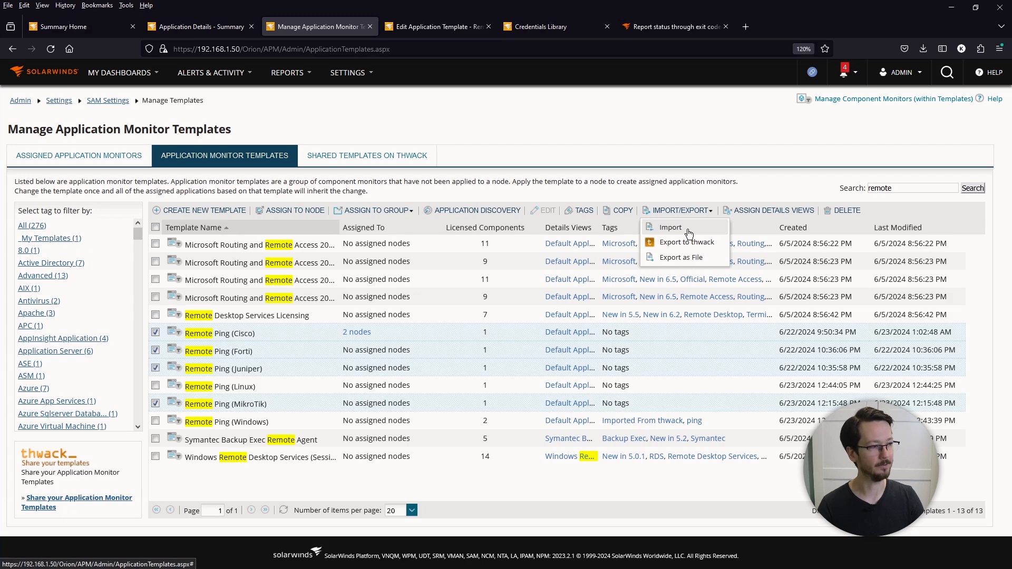
left_click(519, 182)
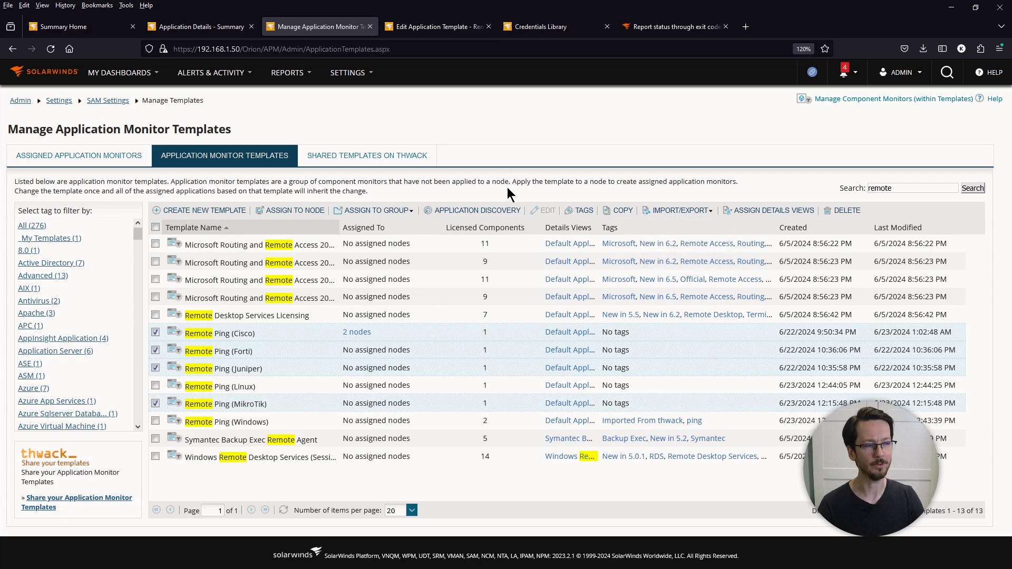